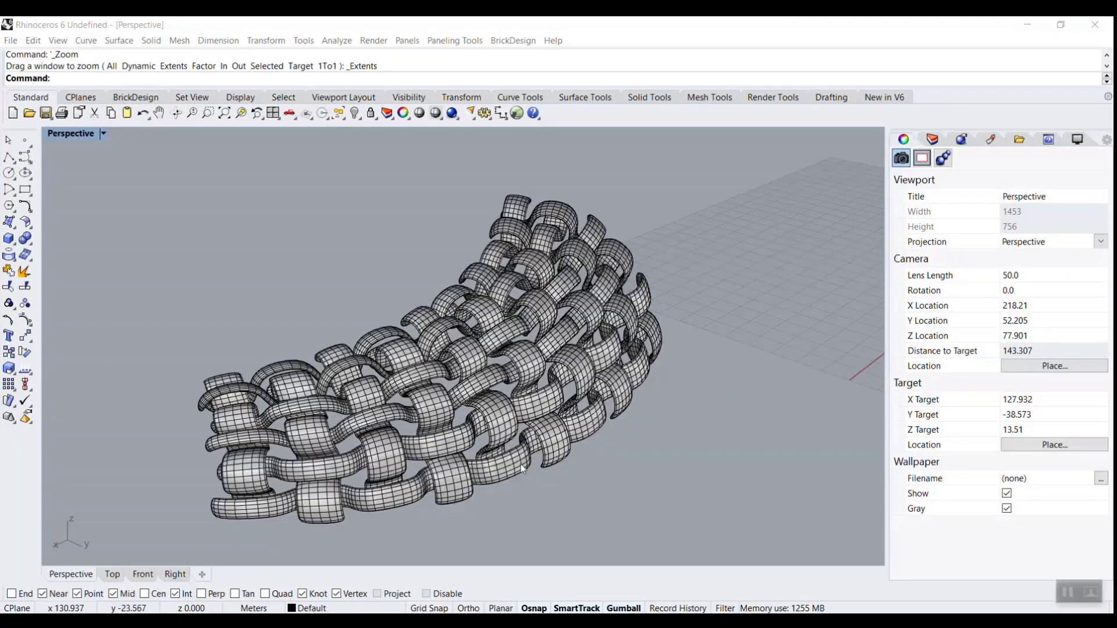
Step: Examine the finished woven strip mesh up close and from several angles
{"action": "scroll", "coordinate": [517, 360], "scroll_direction": "up", "scroll_amount": 4}
{"action": "right_click_drag", "start_coordinate": [287, 354], "coordinate": [663, 344]}
{"action": "scroll", "coordinate": [675, 336], "scroll_direction": "up", "scroll_amount": 2}
{"action": "right_click_drag", "start_coordinate": [561, 365], "coordinate": [633, 385]}
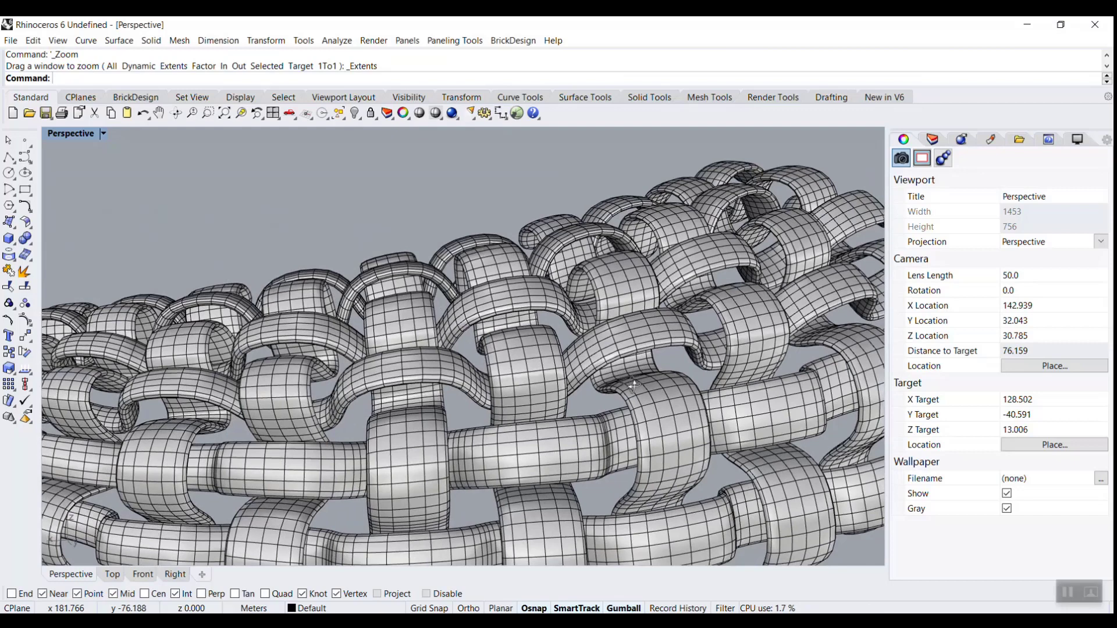
{"action": "scroll", "coordinate": [572, 250], "scroll_direction": "down", "scroll_amount": 4}
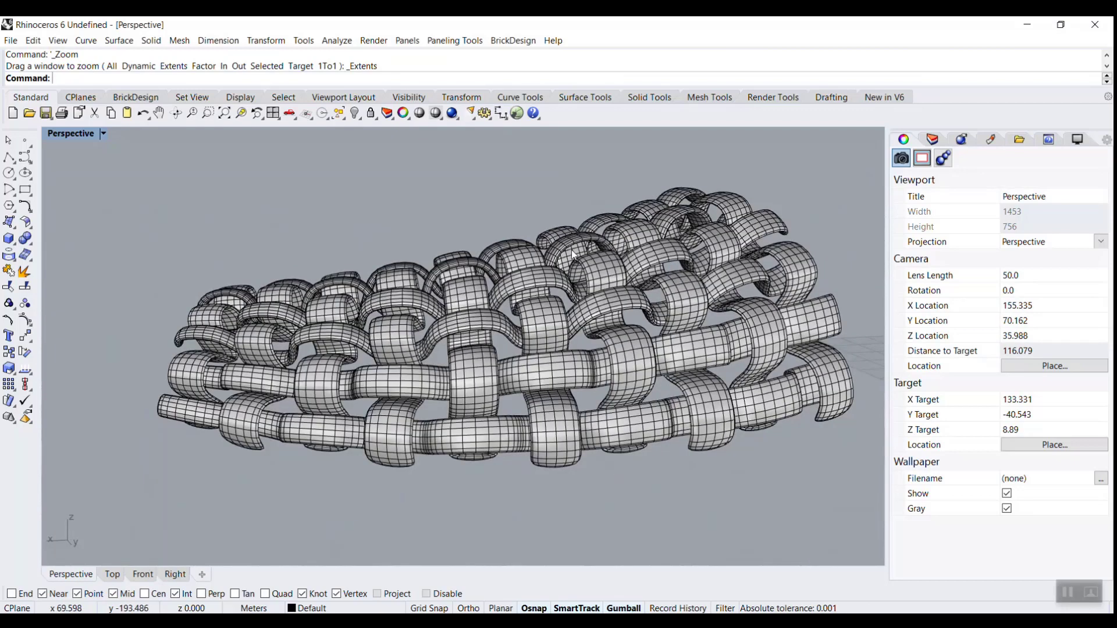
{"action": "right_click_drag", "start_coordinate": [467, 319], "coordinate": [575, 346]}
{"action": "scroll", "coordinate": [233, 416], "scroll_direction": "up", "scroll_amount": 2}
{"action": "mouse_move", "coordinate": [235, 418]}
{"action": "right_mouse_down"}
{"action": "mouse_move", "coordinate": [288, 400]}
{"action": "mouse_move", "coordinate": [232, 402]}
{"action": "right_mouse_up"}
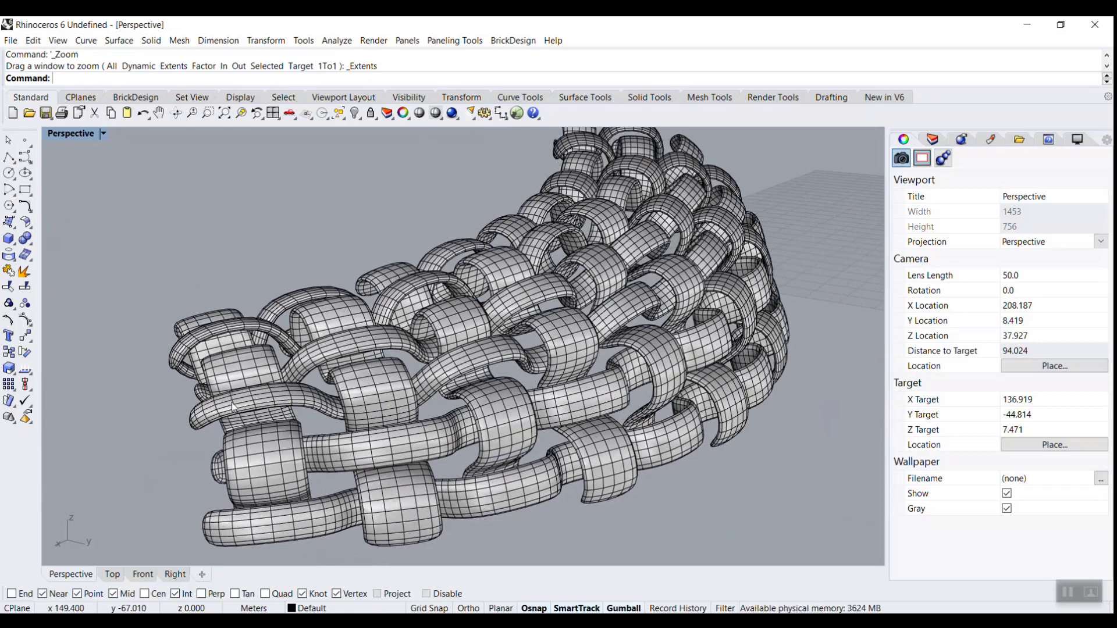
Step: Delete all the meshes of the woven strip model
{"action": "scroll", "coordinate": [233, 405], "scroll_direction": "down", "scroll_amount": 5}
{"action": "left_click_drag", "start_coordinate": [592, 479], "coordinate": [251, 246]}
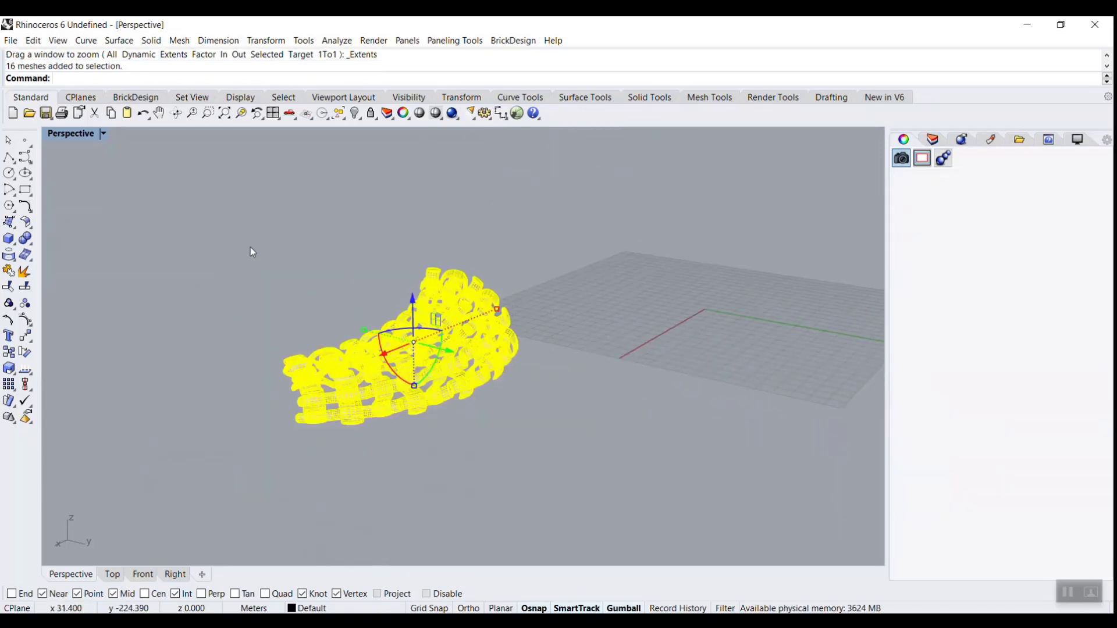
{"action": "key", "text": "Delete"}
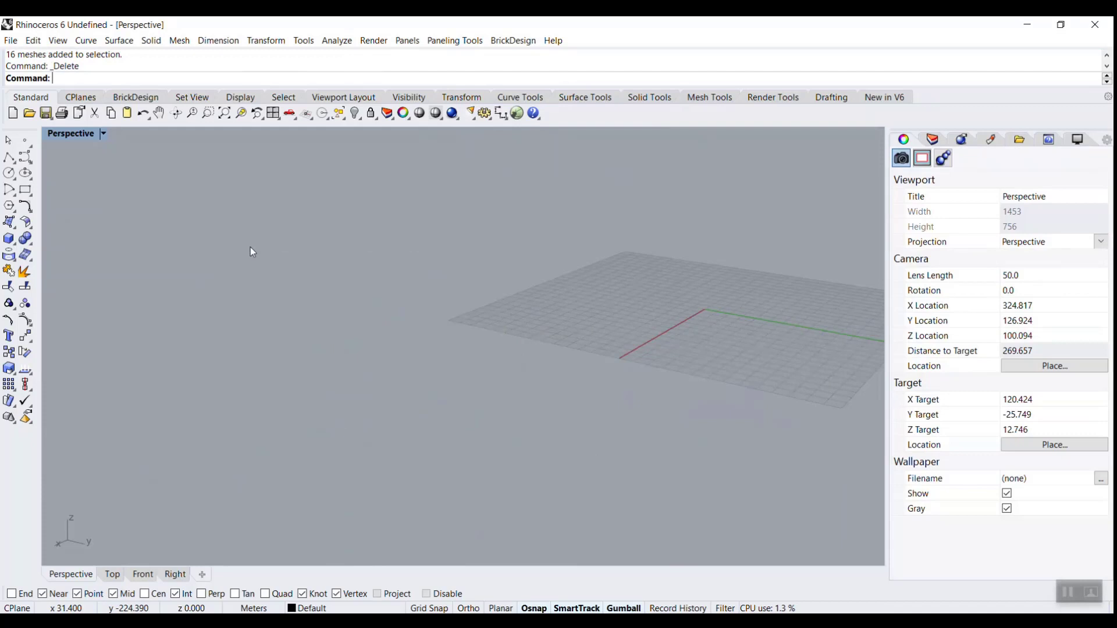
Step: Launch Grasshopper and start a new, empty definition
{"action": "right_click_drag", "start_coordinate": [395, 281], "coordinate": [455, 323]}
{"action": "scroll", "coordinate": [455, 324], "scroll_direction": "up", "scroll_amount": 6}
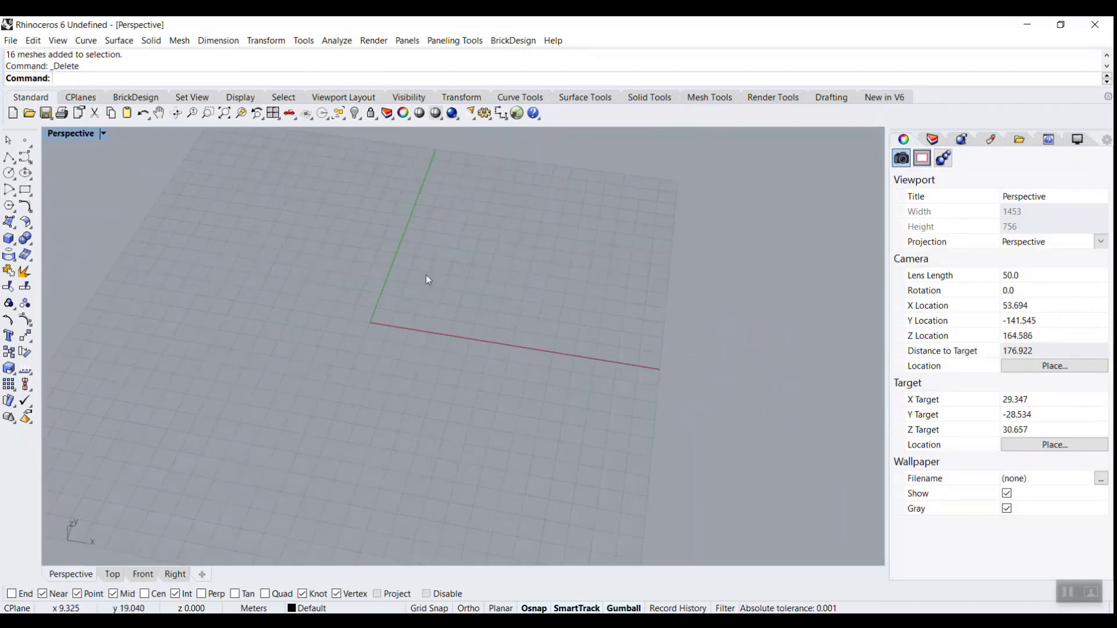
{"action": "type", "text": "Grasshopper"}
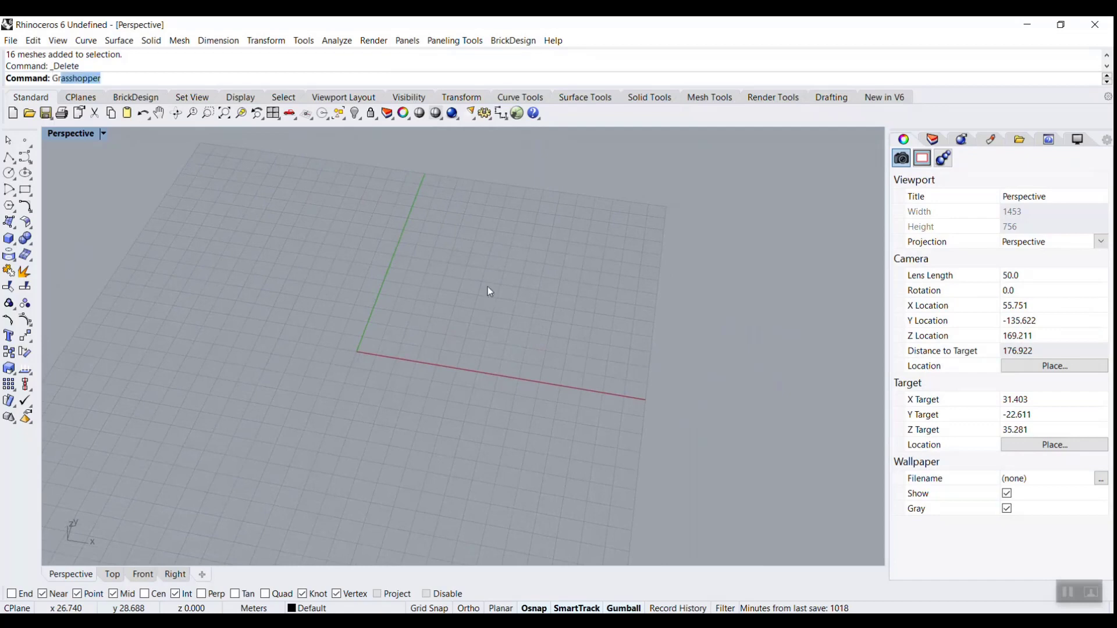
{"action": "key", "text": "Return"}
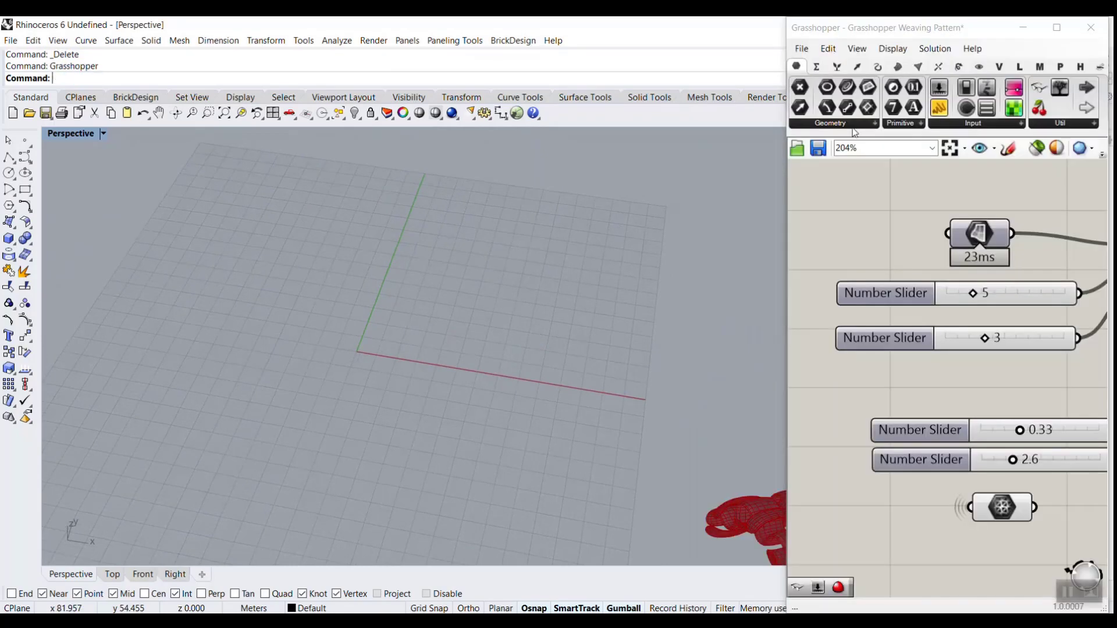
{"action": "left_click", "coordinate": [802, 48]}
{"action": "left_click", "coordinate": [817, 64]}
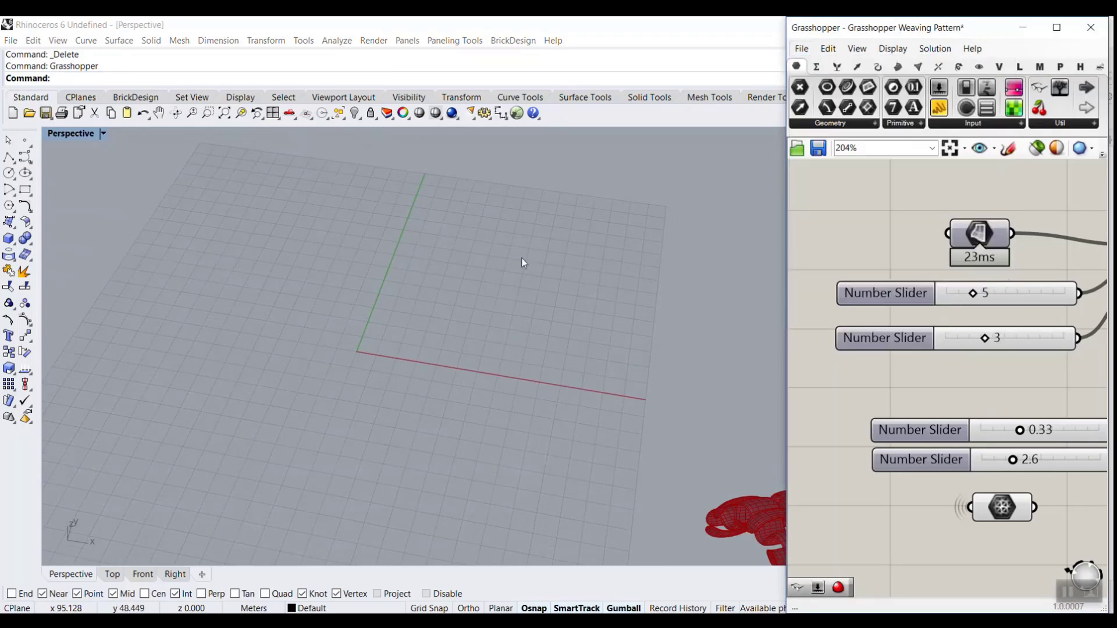
{"action": "right_click_drag", "start_coordinate": [954, 457], "coordinate": [923, 357]}
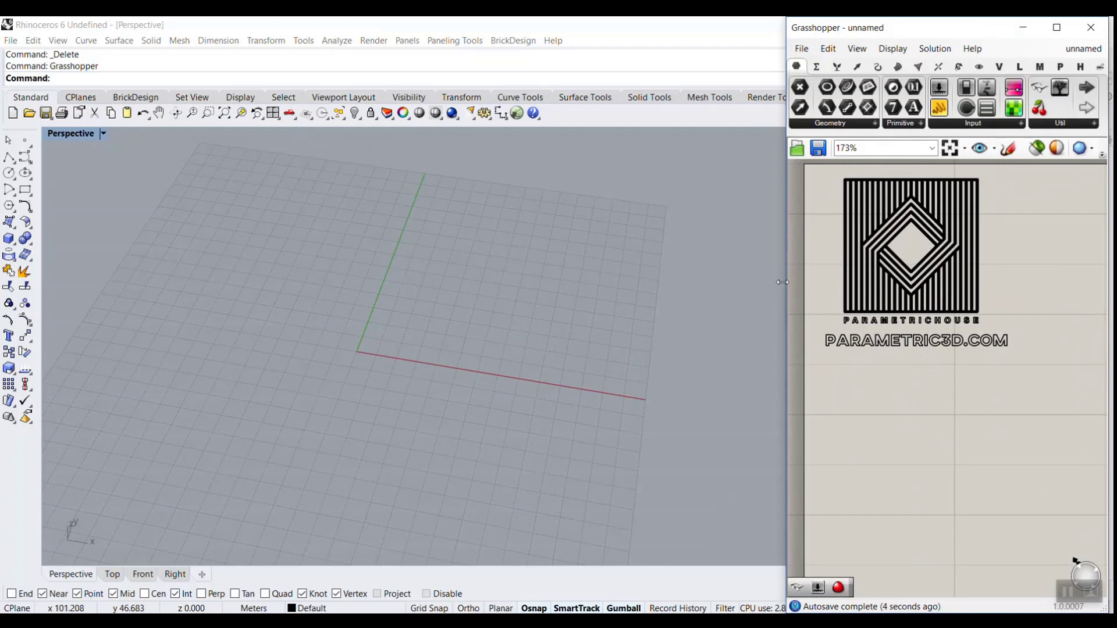
Step: Show the hidden curved surface and delete it
{"action": "right_click_drag", "start_coordinate": [387, 379], "coordinate": [407, 227]}
{"action": "left_click", "coordinate": [356, 114]}
{"action": "left_click", "coordinate": [377, 151]}
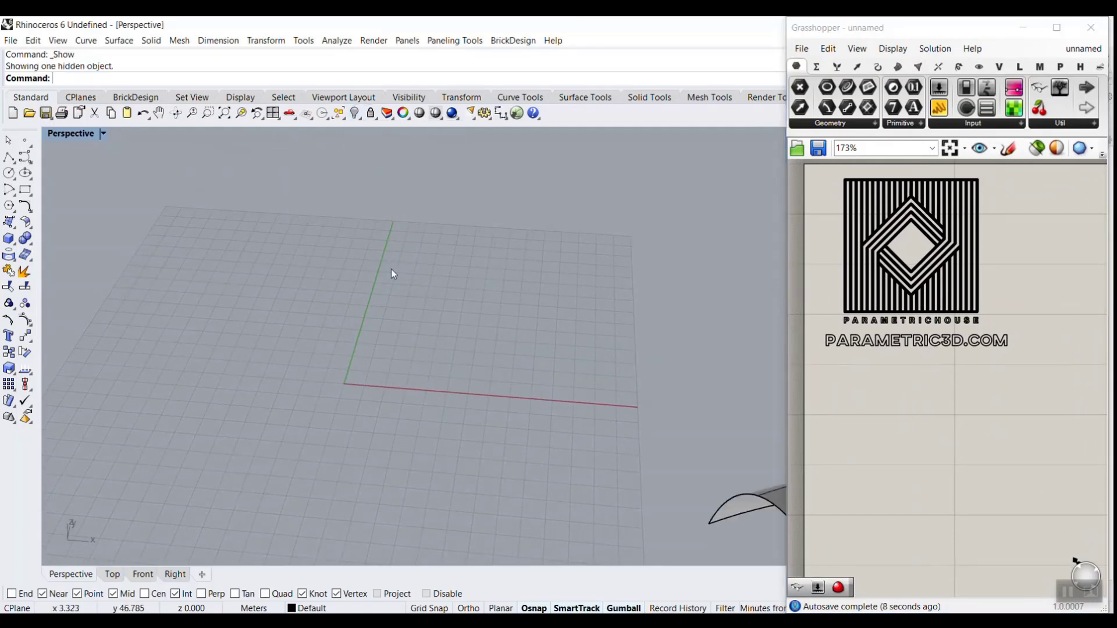
{"action": "scroll", "coordinate": [391, 269], "scroll_direction": "down", "scroll_amount": 10}
{"action": "right_click_drag", "start_coordinate": [554, 277], "coordinate": [421, 399]}
{"action": "scroll", "coordinate": [507, 396], "scroll_direction": "up", "scroll_amount": 10}
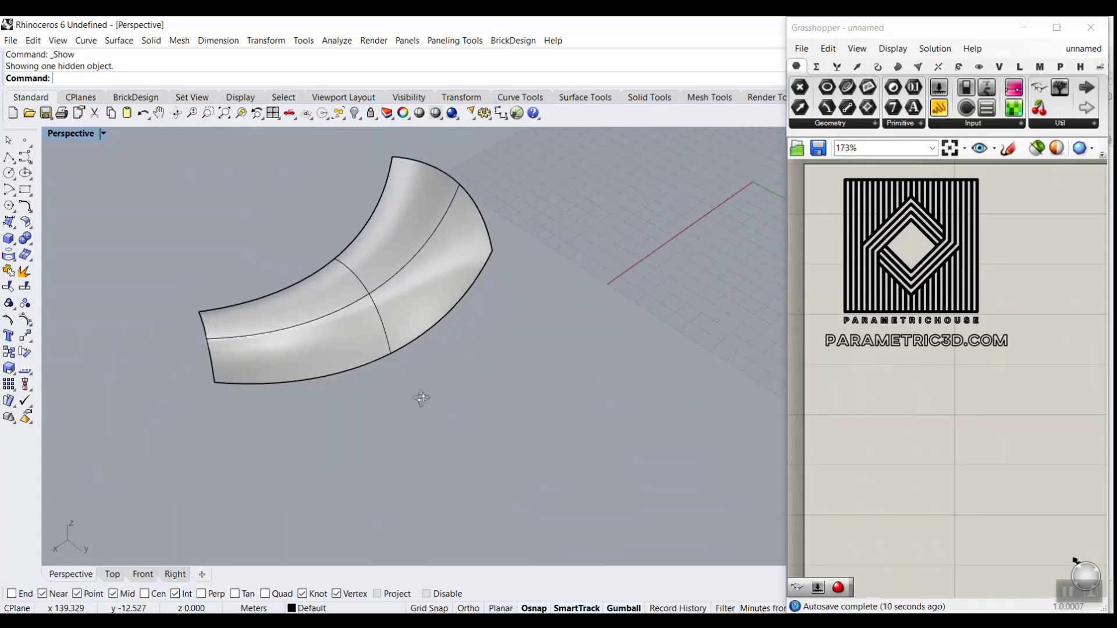
{"action": "left_click", "coordinate": [408, 315]}
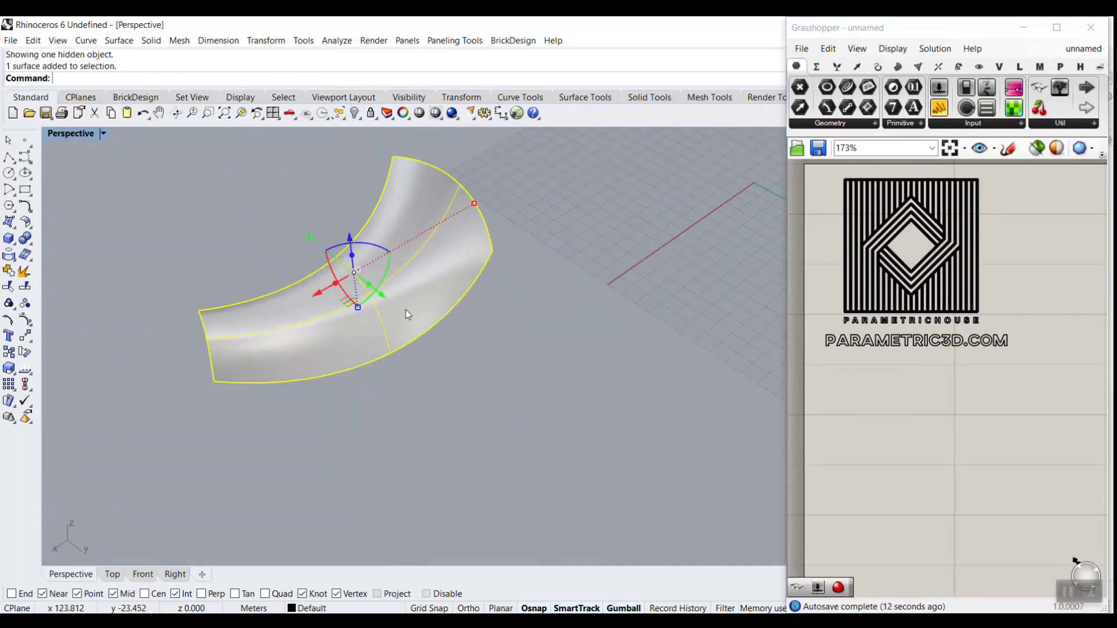
{"action": "key", "text": "Delete"}
Step: Draw an open, arched degree-3 control point curve with three points on the ground plane, crossing the y axis near the origin
{"action": "right_click_drag", "start_coordinate": [401, 300], "coordinate": [465, 251]}
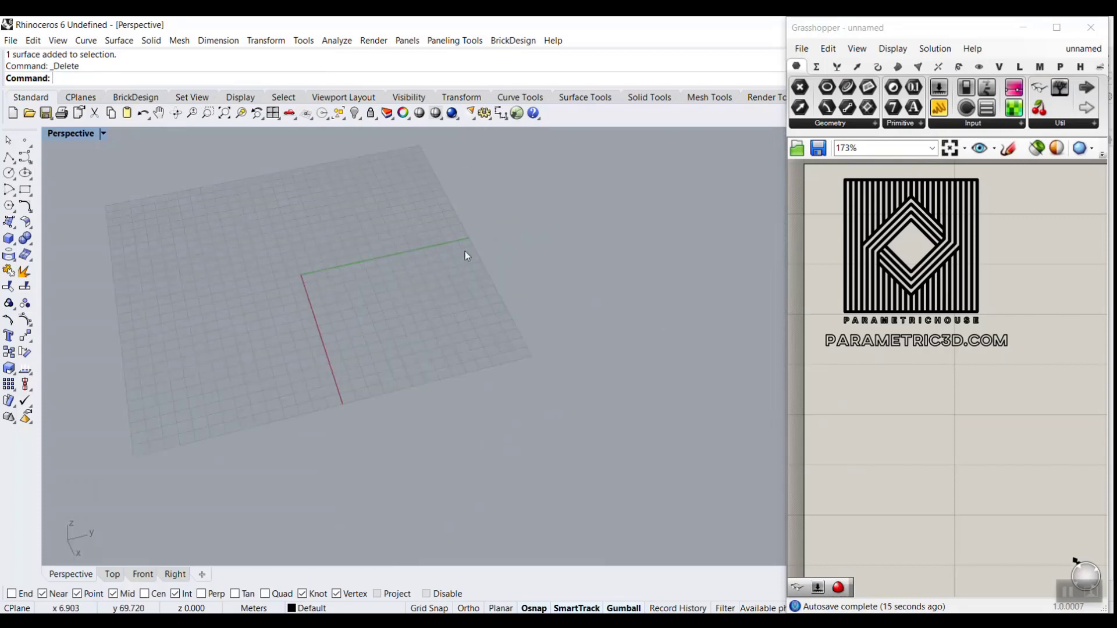
{"action": "left_click", "coordinate": [24, 156]}
{"action": "left_click", "coordinate": [415, 284]}
{"action": "left_click", "coordinate": [343, 223]}
{"action": "left_click", "coordinate": [249, 252]}
{"action": "scroll", "coordinate": [249, 252], "scroll_direction": "up", "scroll_amount": 4}
{"action": "right_click", "coordinate": [261, 258]}
{"action": "key", "text": "Return"}
{"action": "right_click_drag", "start_coordinate": [262, 262], "coordinate": [540, 405]}
{"action": "key", "text": "ctrl+2"}
{"action": "left_click_drag", "start_coordinate": [536, 412], "coordinate": [484, 356]}
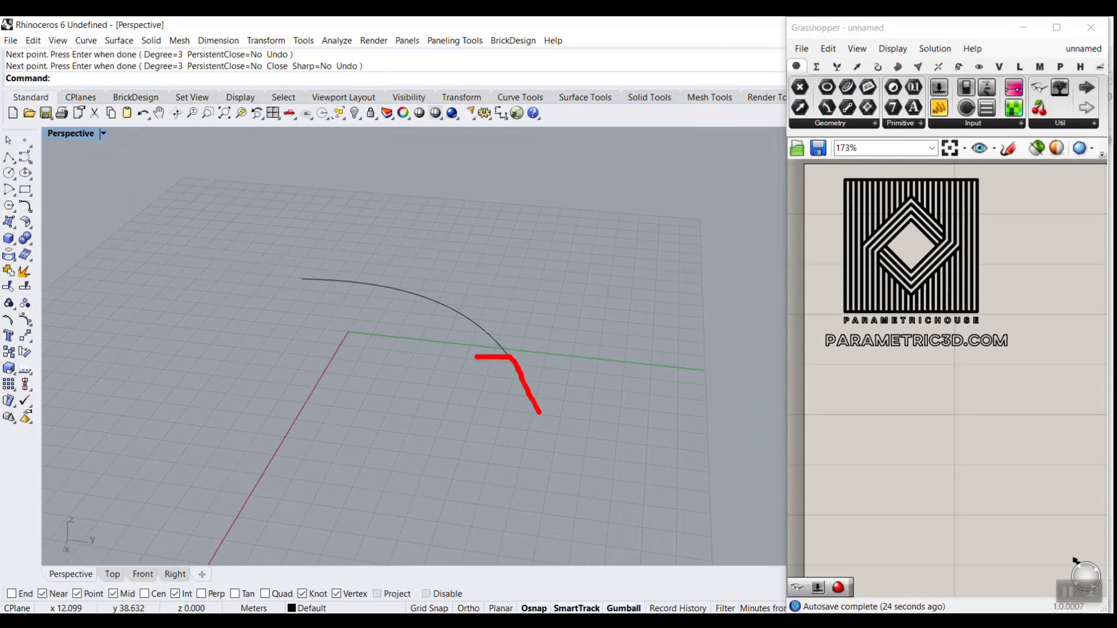
{"action": "left_click_drag", "start_coordinate": [303, 276], "coordinate": [252, 260]}
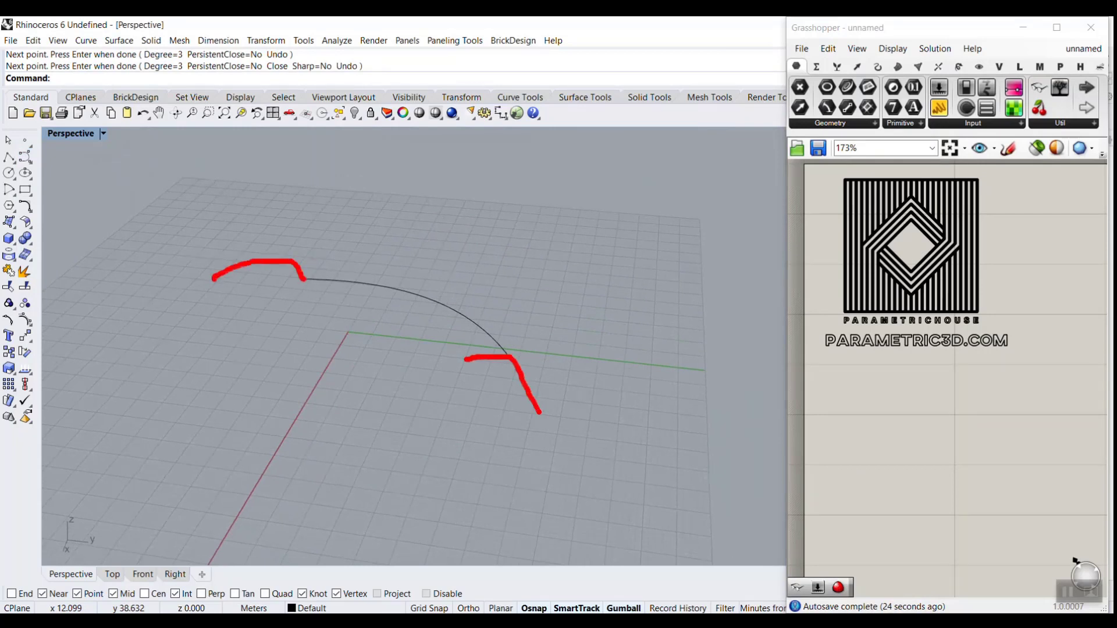
{"action": "left_click_drag", "start_coordinate": [463, 340], "coordinate": [262, 295]}
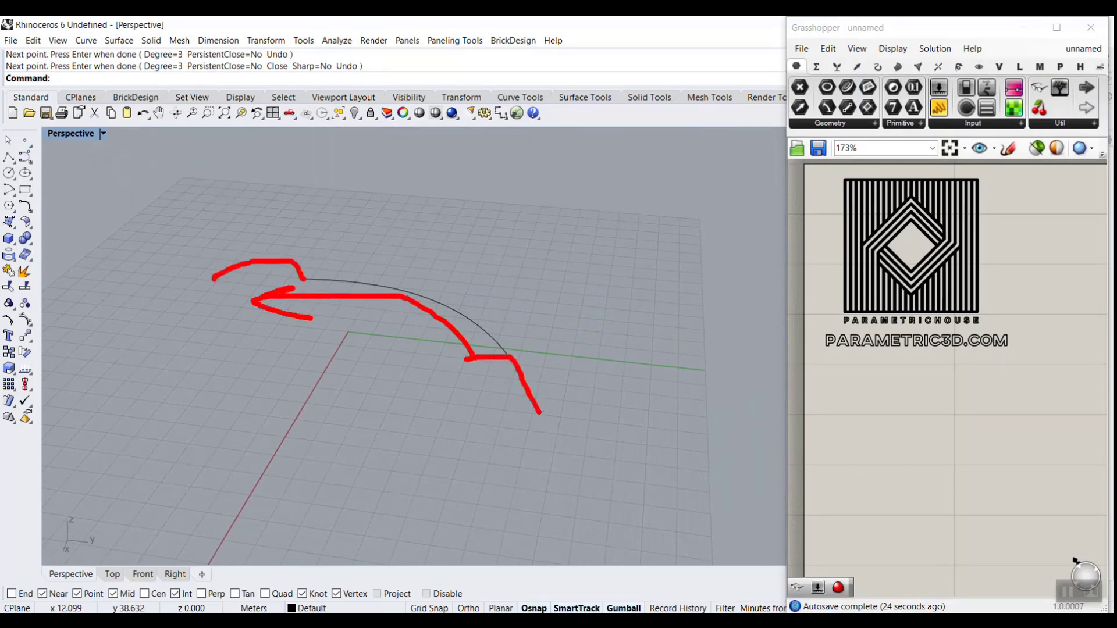
{"action": "key", "text": "Escape"}
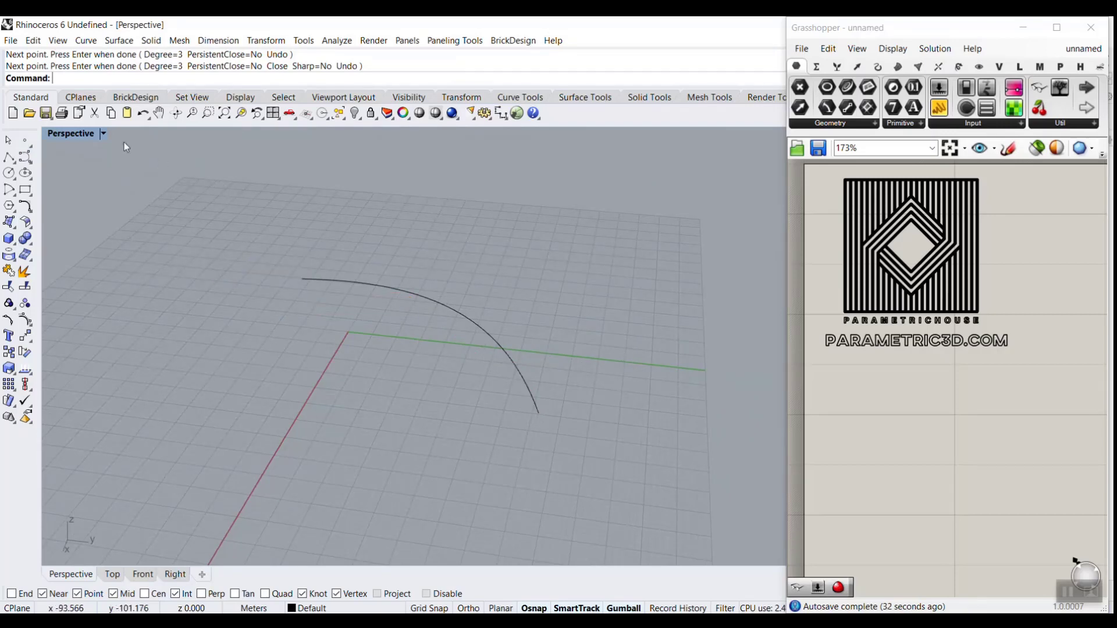
Step: Set the construction plane perpendicular to the arched curve, with its origin at the curve's near end
{"action": "left_click", "coordinate": [80, 97]}
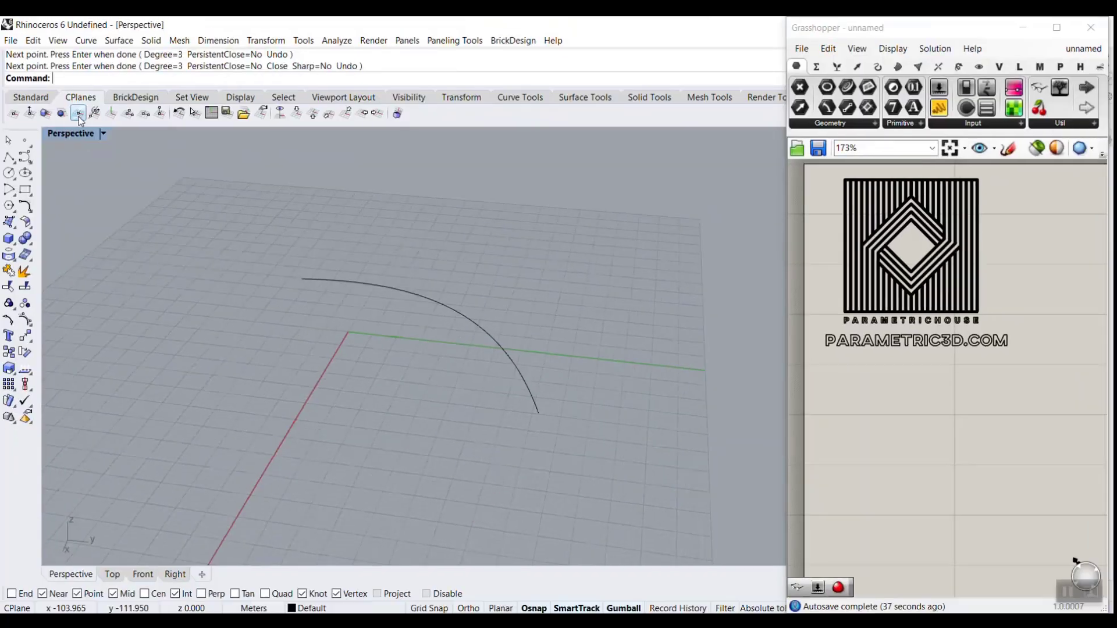
{"action": "left_click", "coordinate": [139, 109]}
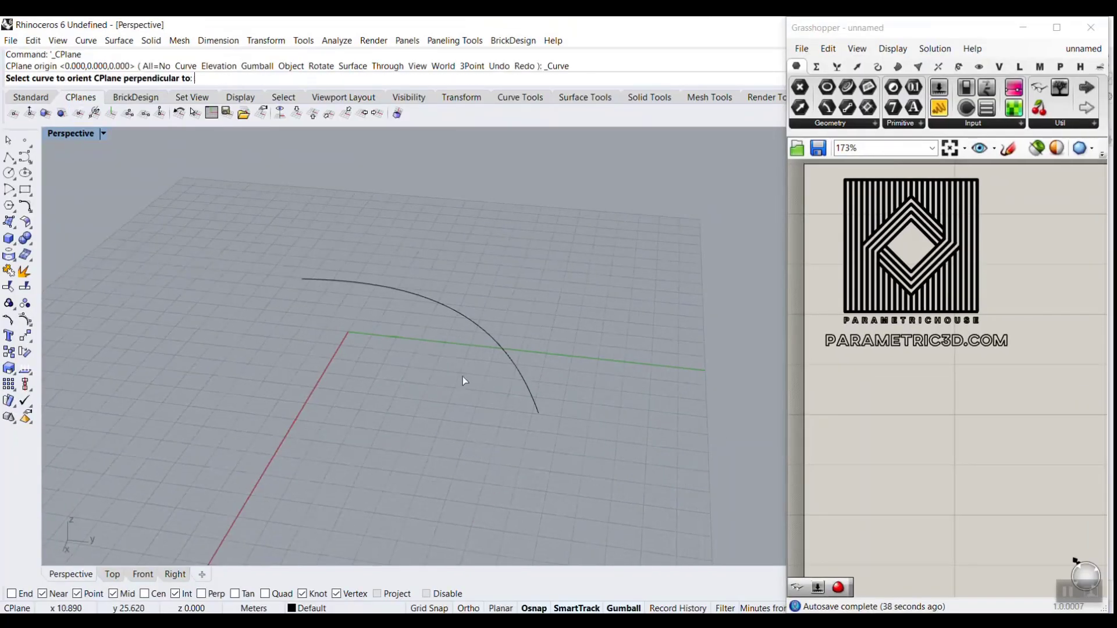
{"action": "left_click", "coordinate": [502, 356]}
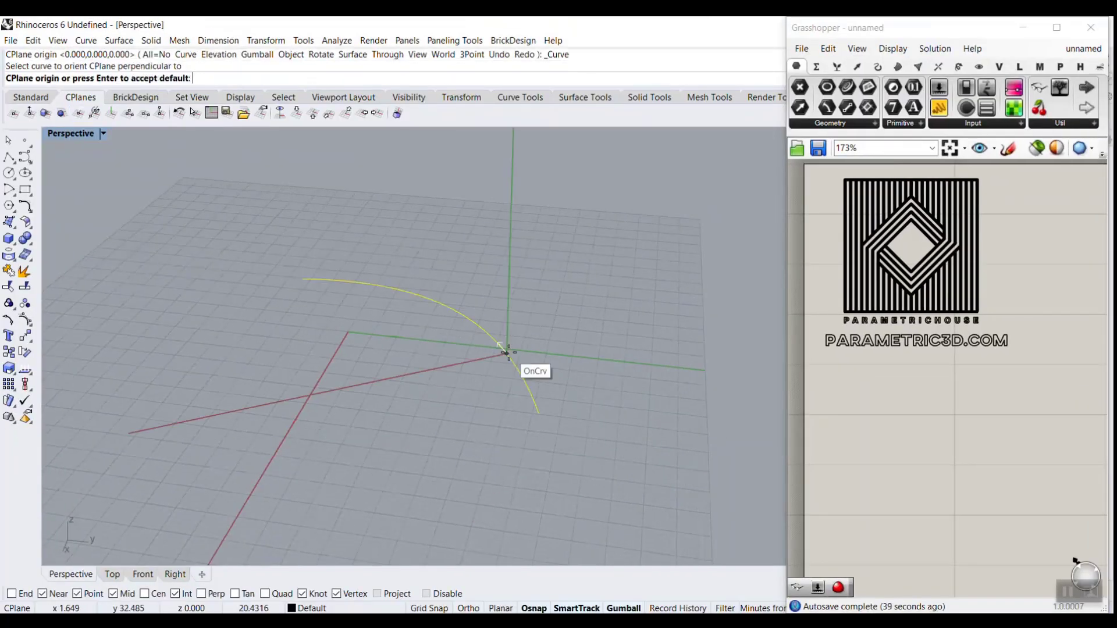
{"action": "left_click", "coordinate": [550, 412]}
{"action": "right_click_drag", "start_coordinate": [553, 412], "coordinate": [481, 357]}
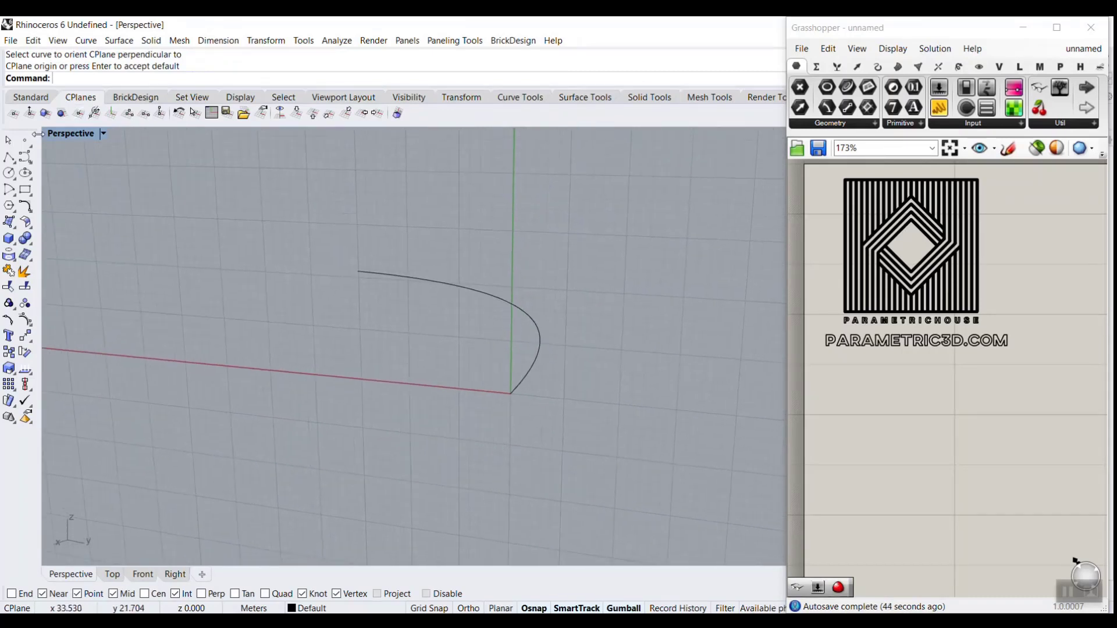
Step: Draw a short arched degree-3 profile curve on the perpendicular plane, starting from the near end of the first curve
{"action": "left_click", "coordinate": [25, 158]}
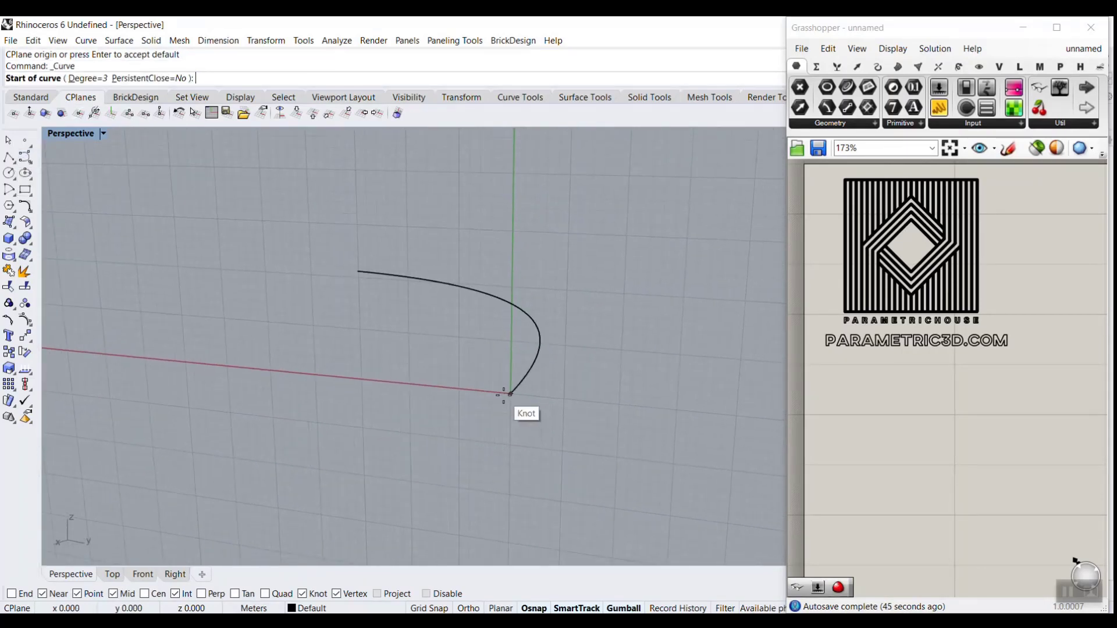
{"action": "left_click", "coordinate": [503, 394]}
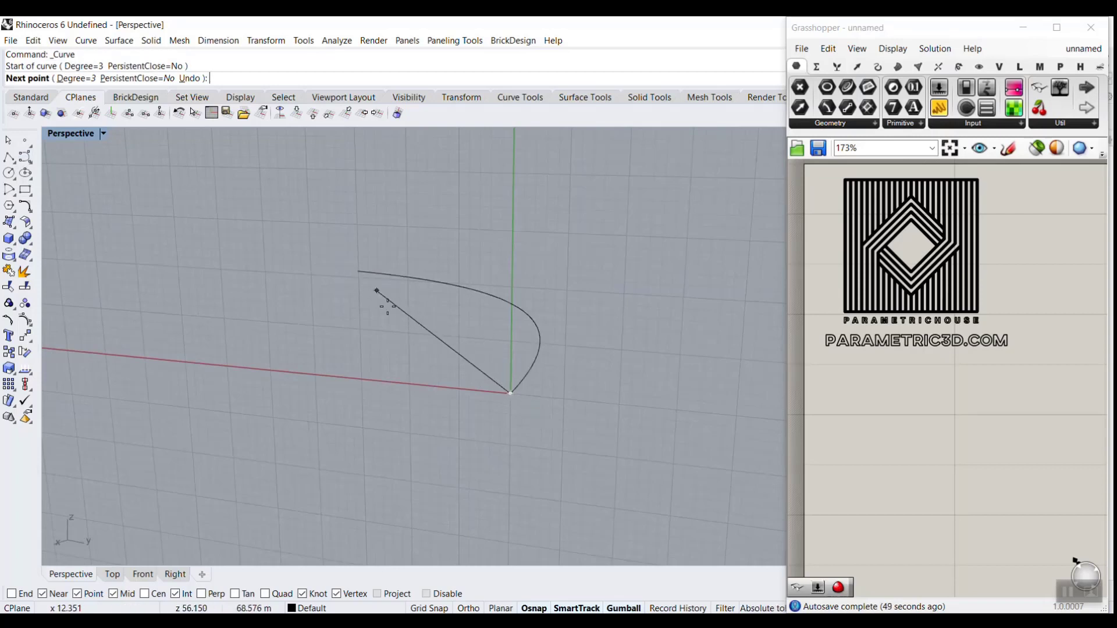
{"action": "right_click_drag", "start_coordinate": [475, 327], "coordinate": [510, 355]}
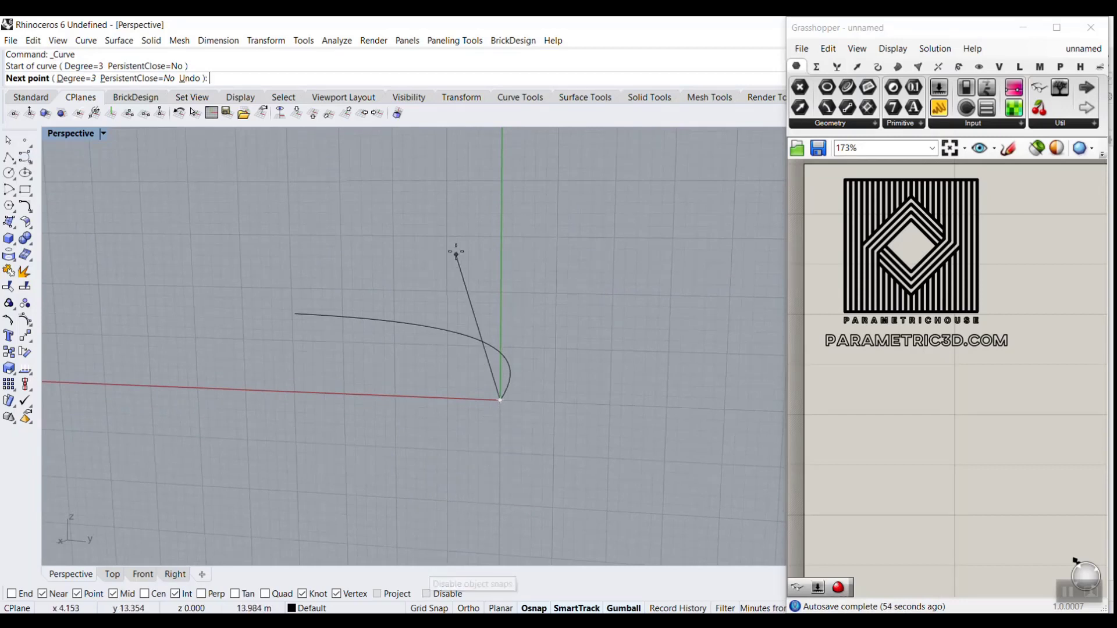
{"action": "left_click", "coordinate": [466, 293]}
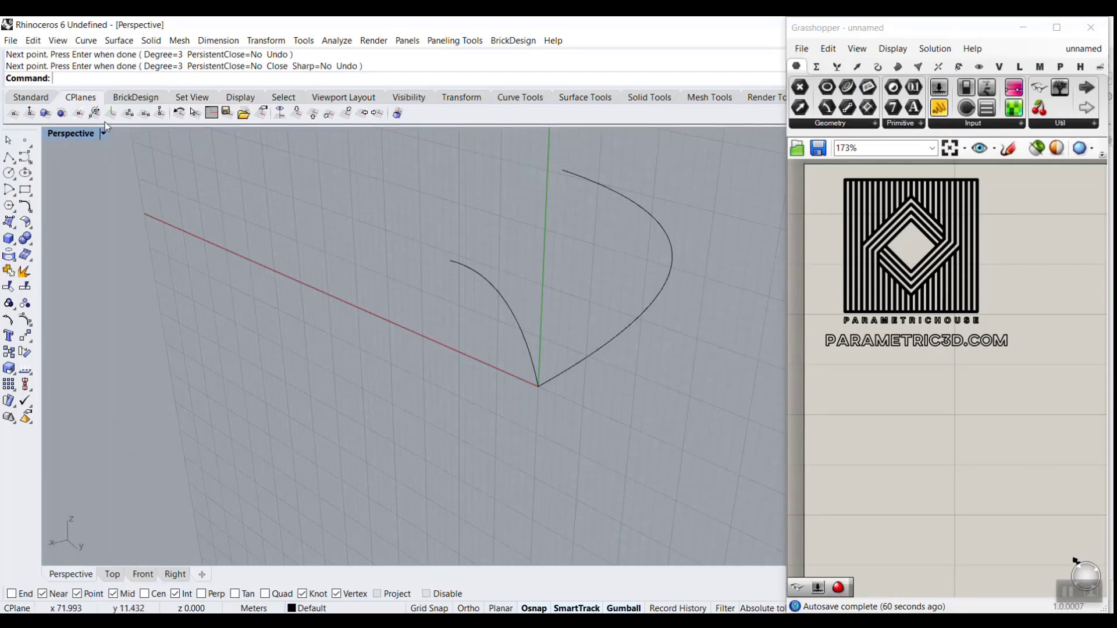
Step: Set the construction plane perpendicular to the long curve at its other end
{"action": "left_click", "coordinate": [86, 117]}
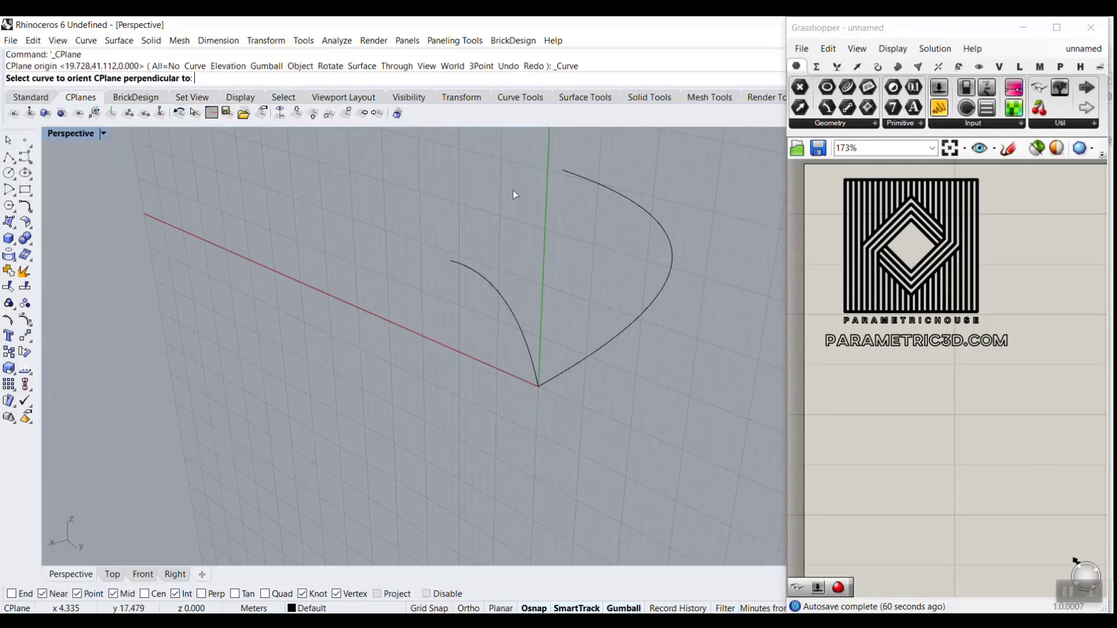
{"action": "left_click", "coordinate": [630, 205]}
{"action": "left_click", "coordinate": [556, 170]}
Step: Draw a second arched three-point profile curve from the long curve's far end, and reset the construction plane to World Top
{"action": "right_click_drag", "start_coordinate": [439, 382], "coordinate": [360, 217]}
{"action": "left_click", "coordinate": [25, 156]}
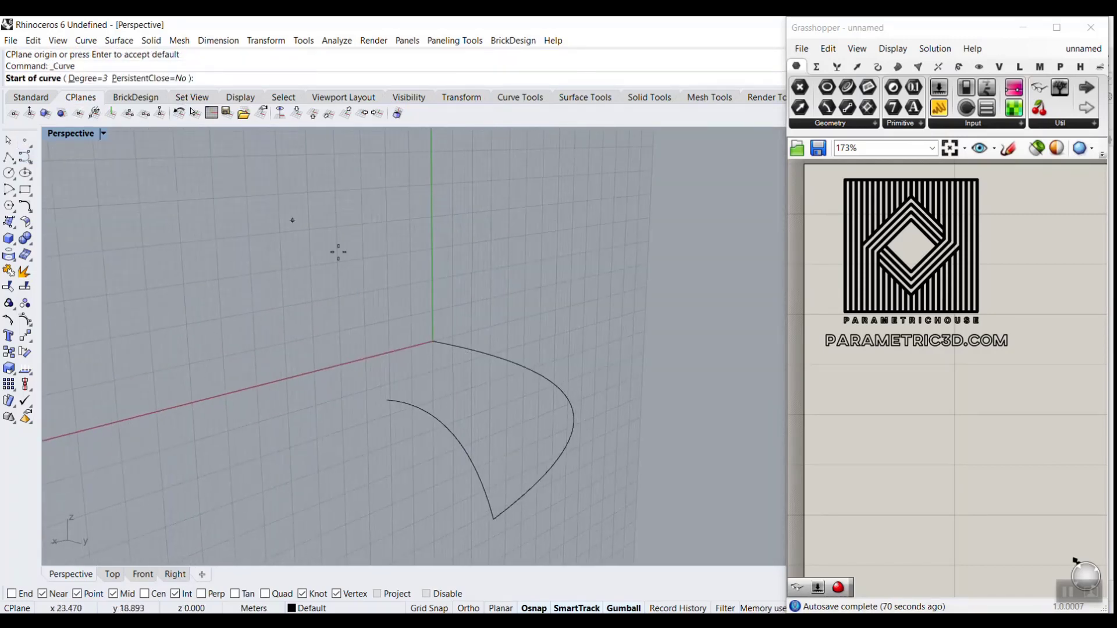
{"action": "left_click", "coordinate": [432, 340]}
{"action": "right_click_drag", "start_coordinate": [424, 314], "coordinate": [334, 279]}
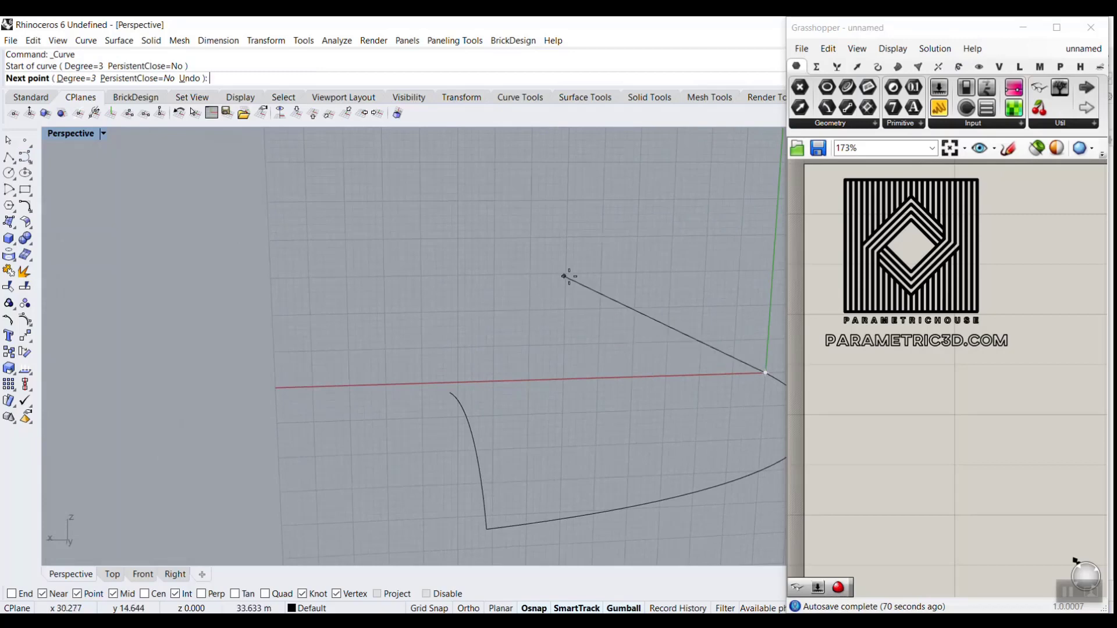
{"action": "left_click", "coordinate": [727, 270]}
{"action": "left_click", "coordinate": [640, 287]}
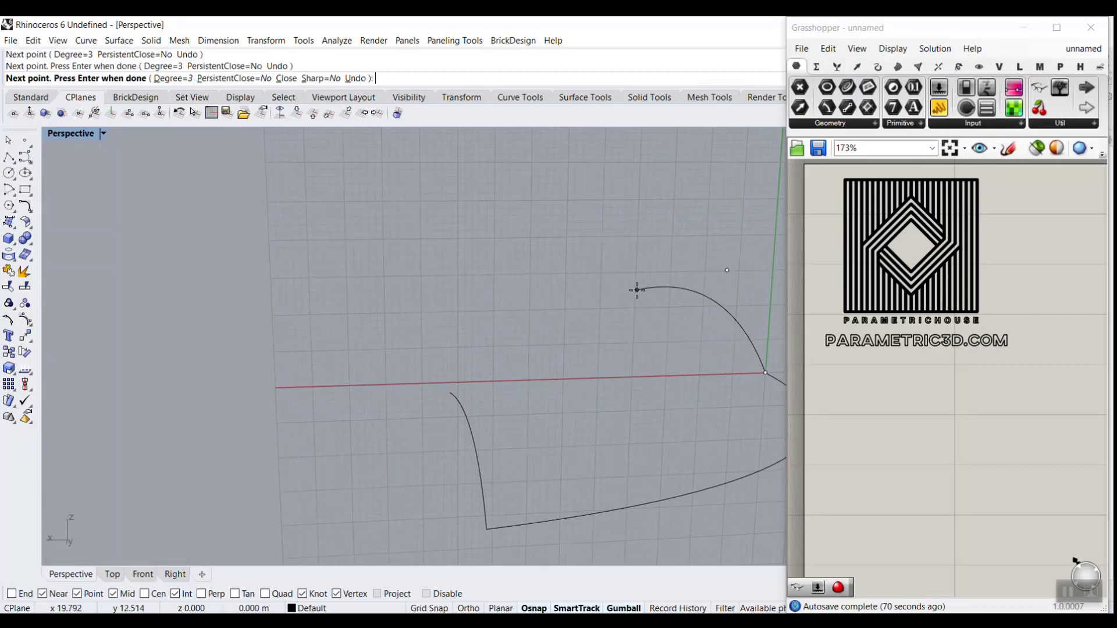
{"action": "key", "text": "Return"}
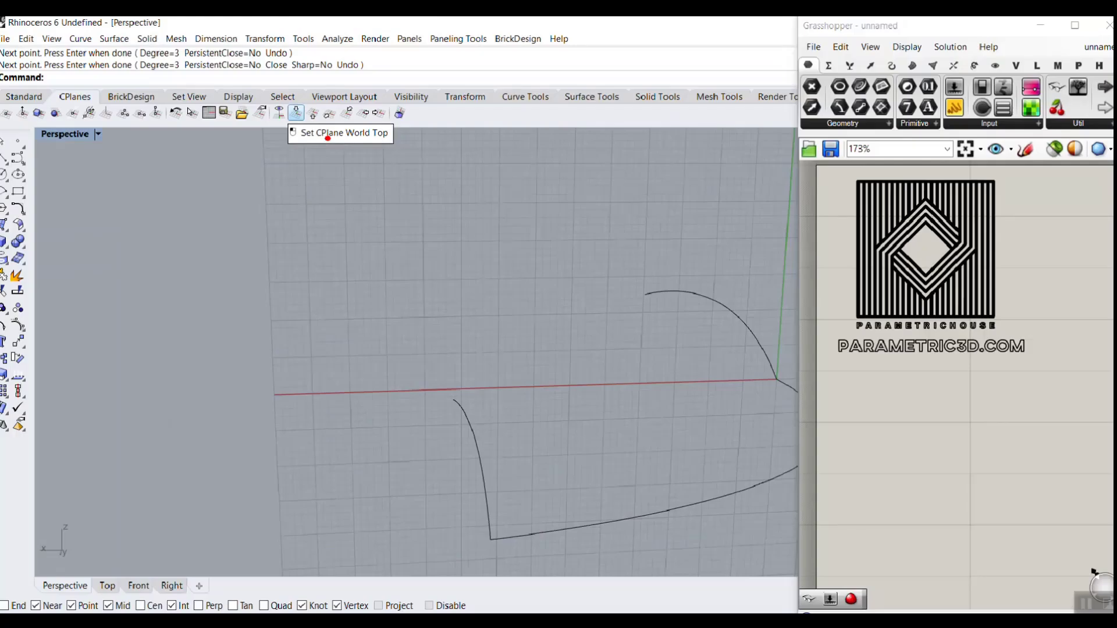
{"action": "left_click", "coordinate": [288, 112]}
Step: Create a Sweep1 surface with the long curve as the rail and the two arched end curves as cross sections
{"action": "right_click_drag", "start_coordinate": [480, 306], "coordinate": [474, 265]}
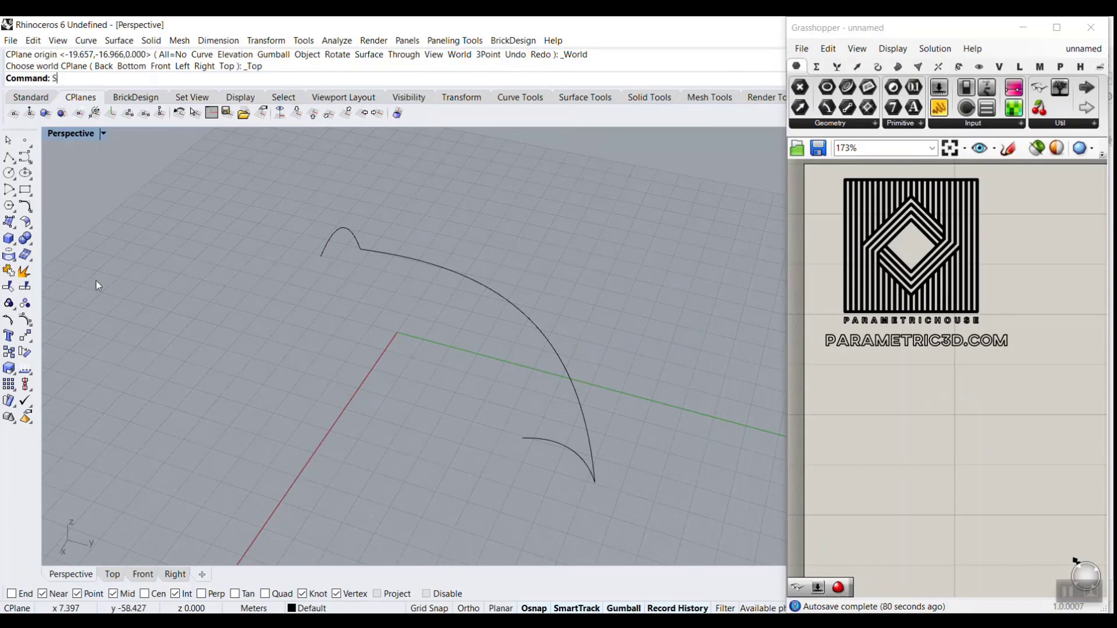
{"action": "key", "text": "Return"}
{"action": "right_click_drag", "start_coordinate": [532, 378], "coordinate": [643, 374]}
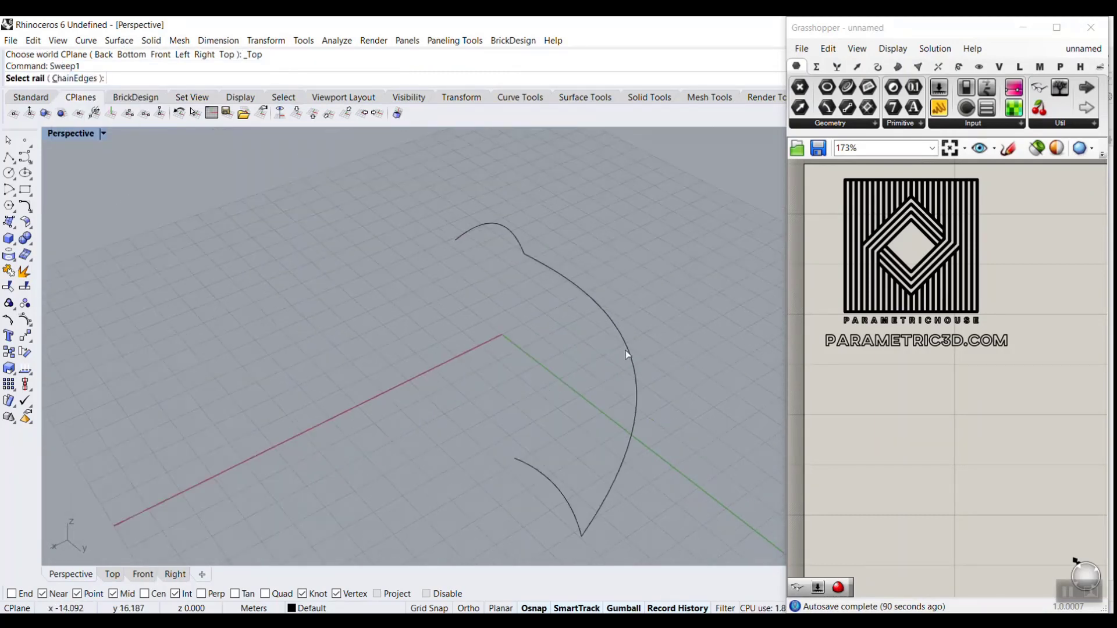
{"action": "left_click", "coordinate": [628, 355]}
{"action": "left_click", "coordinate": [537, 471]}
{"action": "left_click", "coordinate": [460, 238]}
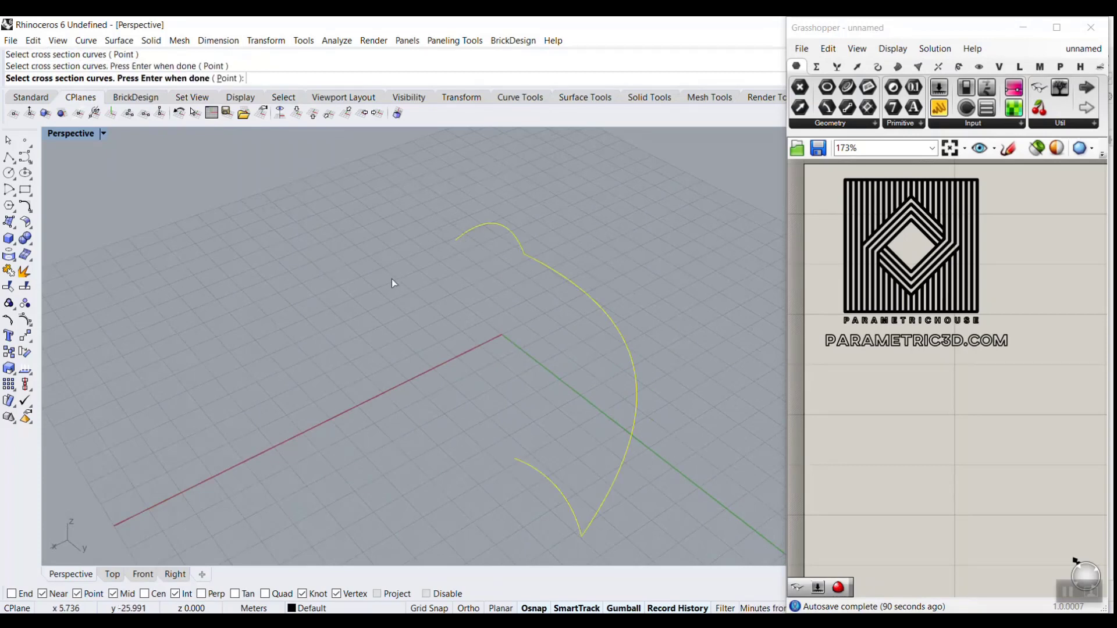
{"action": "key", "text": "Return"}
{"action": "left_click", "coordinate": [565, 469]}
{"action": "scroll", "coordinate": [292, 309], "scroll_direction": "down", "scroll_amount": 5}
{"action": "right_click_drag", "start_coordinate": [610, 303], "coordinate": [465, 332]}
{"action": "scroll", "coordinate": [523, 365], "scroll_direction": "up", "scroll_amount": 7}
{"action": "mouse_move", "coordinate": [524, 364]}
{"action": "right_mouse_down"}
{"action": "mouse_move", "coordinate": [375, 329]}
{"action": "mouse_move", "coordinate": [514, 348]}
{"action": "right_mouse_up"}
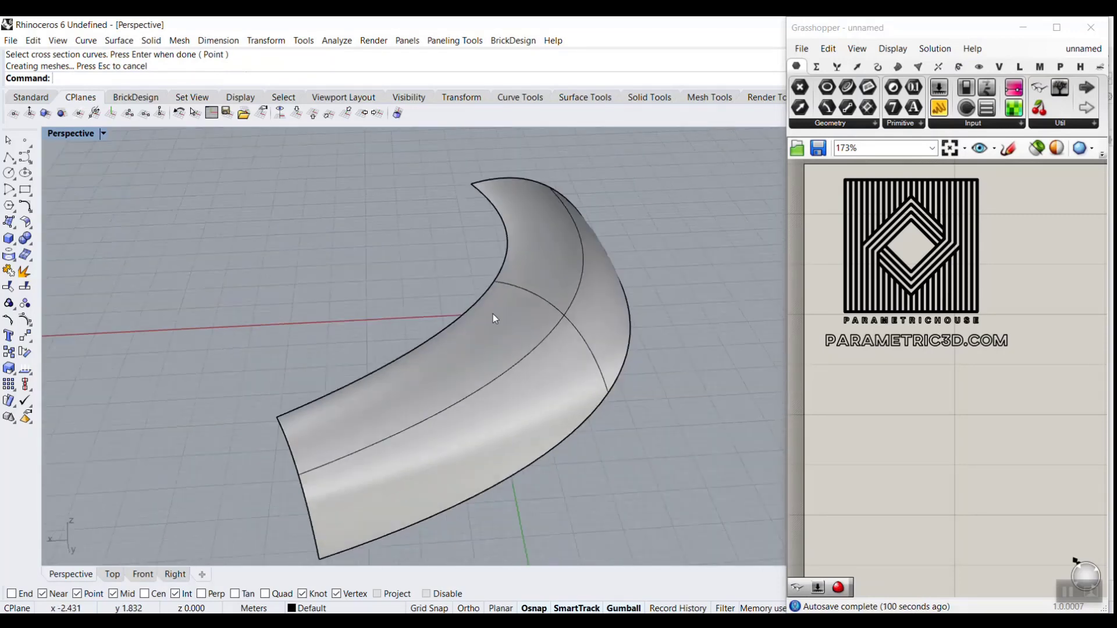
Step: Move the end control point of one arched profile curve to reshape that end of the swept surface
{"action": "left_click", "coordinate": [41, 101]}
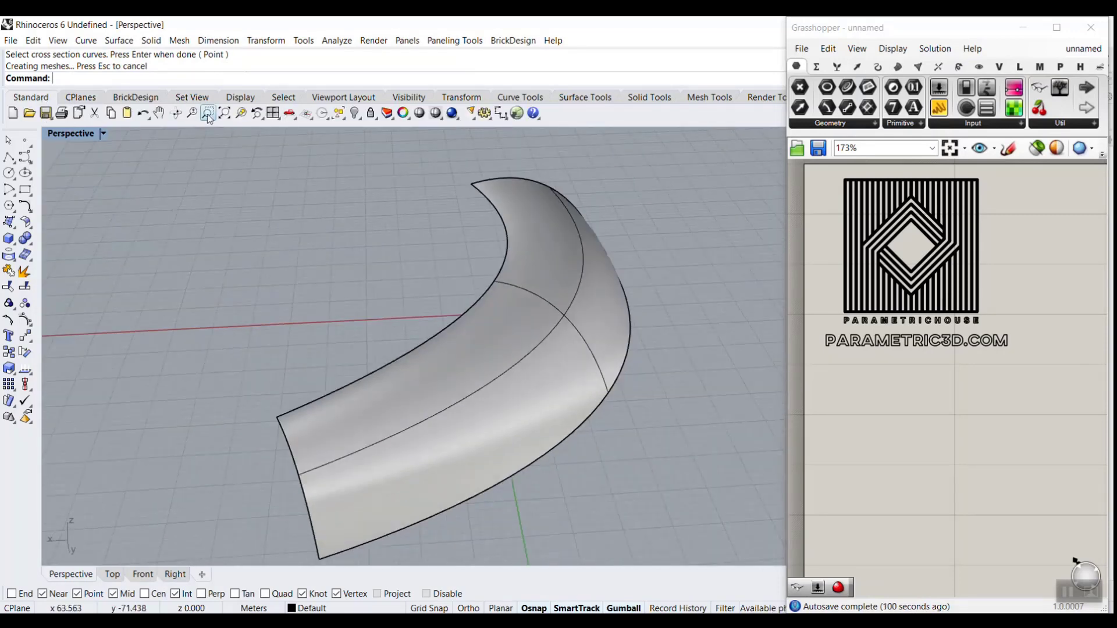
{"action": "left_click", "coordinate": [226, 113]}
{"action": "right_click_drag", "start_coordinate": [539, 233], "coordinate": [542, 367]}
{"action": "left_click", "coordinate": [687, 302]}
{"action": "left_click", "coordinate": [738, 331]}
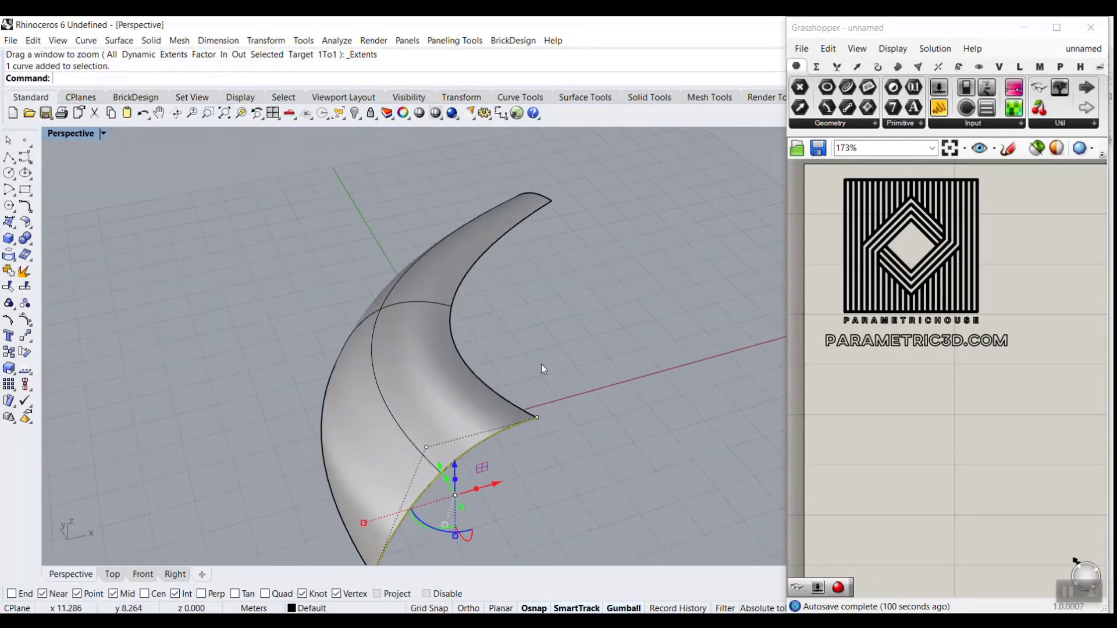
{"action": "left_click", "coordinate": [538, 416]}
{"action": "left_click_drag", "start_coordinate": [539, 389], "coordinate": [604, 388]}
{"action": "scroll", "coordinate": [604, 387], "scroll_direction": "down", "scroll_amount": 6}
{"action": "right_click_drag", "start_coordinate": [502, 361], "coordinate": [617, 345]}
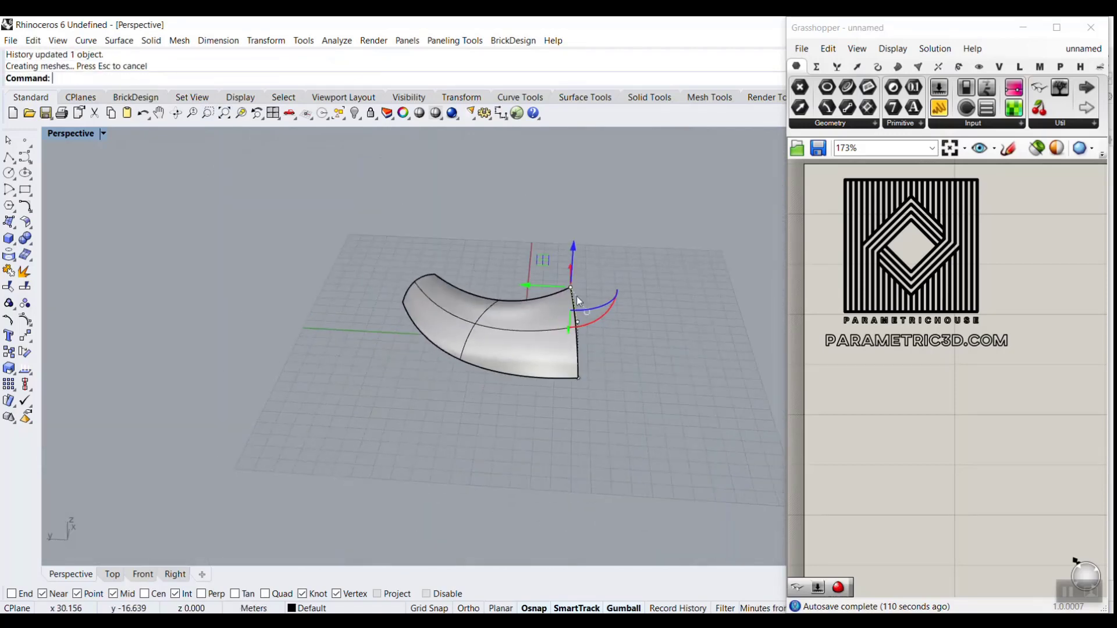
Step: Move a control point of the other arched profile curve to reshape the opposite end of the swept surface, and clear the selection
{"action": "scroll", "coordinate": [576, 294], "scroll_direction": "up", "scroll_amount": 6}
{"action": "right_click_drag", "start_coordinate": [398, 348], "coordinate": [607, 320]}
{"action": "scroll", "coordinate": [607, 320], "scroll_direction": "down", "scroll_amount": 6}
{"action": "scroll", "coordinate": [456, 409], "scroll_direction": "up", "scroll_amount": 8}
{"action": "left_click", "coordinate": [392, 395]}
{"action": "left_click", "coordinate": [393, 398]}
{"action": "left_click", "coordinate": [434, 429]}
{"action": "scroll", "coordinate": [412, 326], "scroll_direction": "down", "scroll_amount": 3}
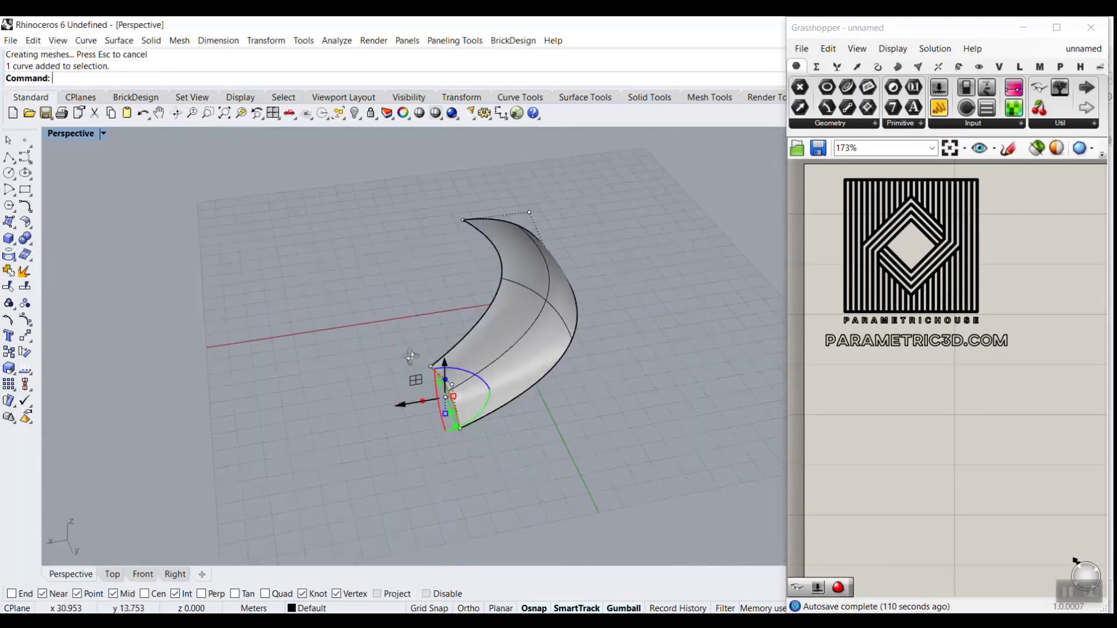
{"action": "right_click_drag", "start_coordinate": [416, 379], "coordinate": [536, 365]}
{"action": "left_click", "coordinate": [593, 346]}
{"action": "left_click_drag", "start_coordinate": [632, 364], "coordinate": [673, 363]}
{"action": "key", "text": "Escape"}
{"action": "key", "text": "Escape"}
Step: Rebuild the swept surface with a U point count of 20 and degree 3 in both directions, accepting the history break
{"action": "right_click_drag", "start_coordinate": [531, 343], "coordinate": [630, 299]}
{"action": "scroll", "coordinate": [452, 326], "scroll_direction": "down", "scroll_amount": 7}
{"action": "right_click_drag", "start_coordinate": [614, 338], "coordinate": [454, 356]}
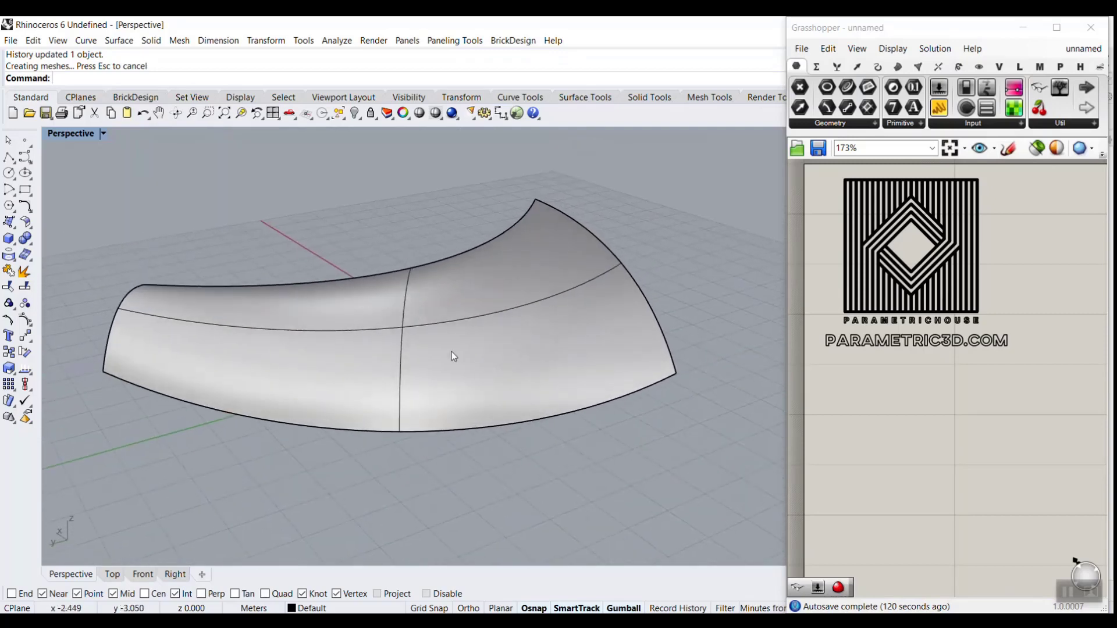
{"action": "left_click", "coordinate": [334, 354]}
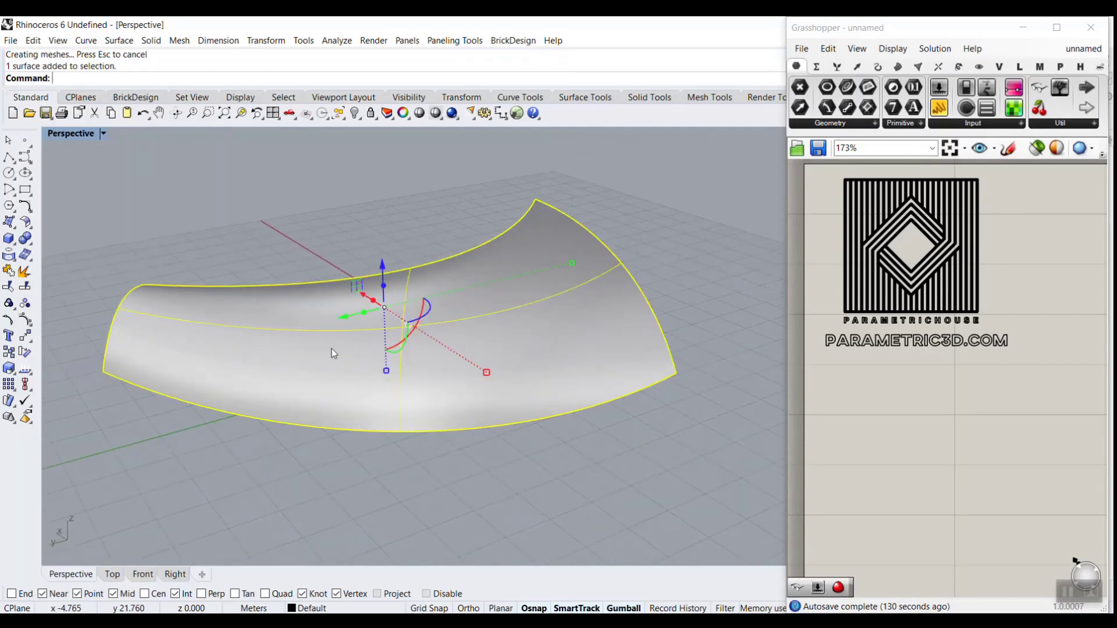
{"action": "type", "text": "Rebuild"}
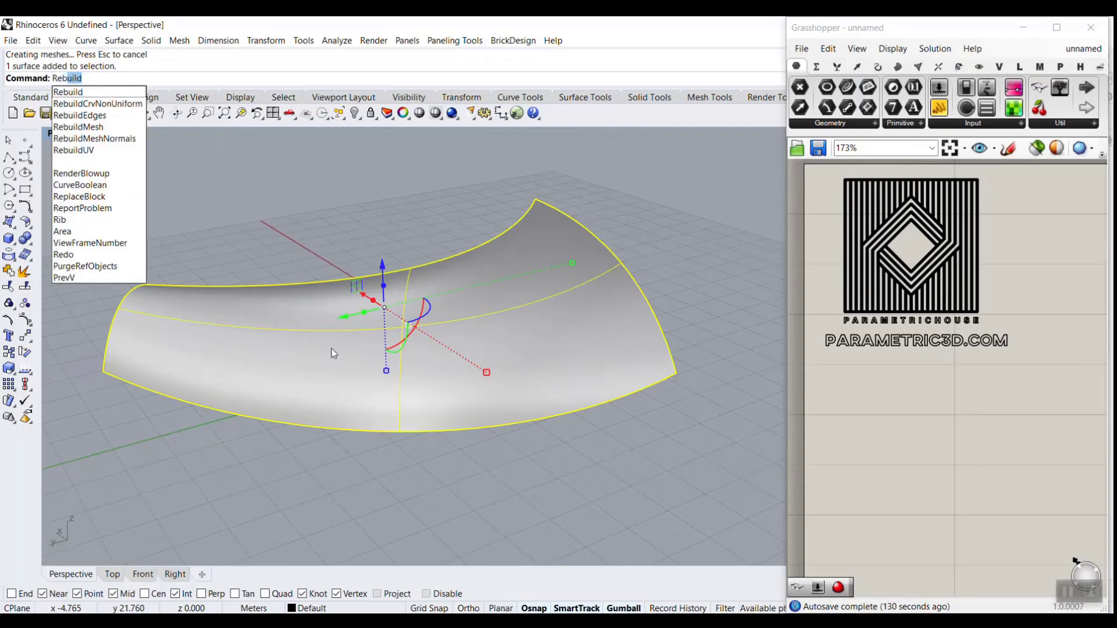
{"action": "key", "text": "Return"}
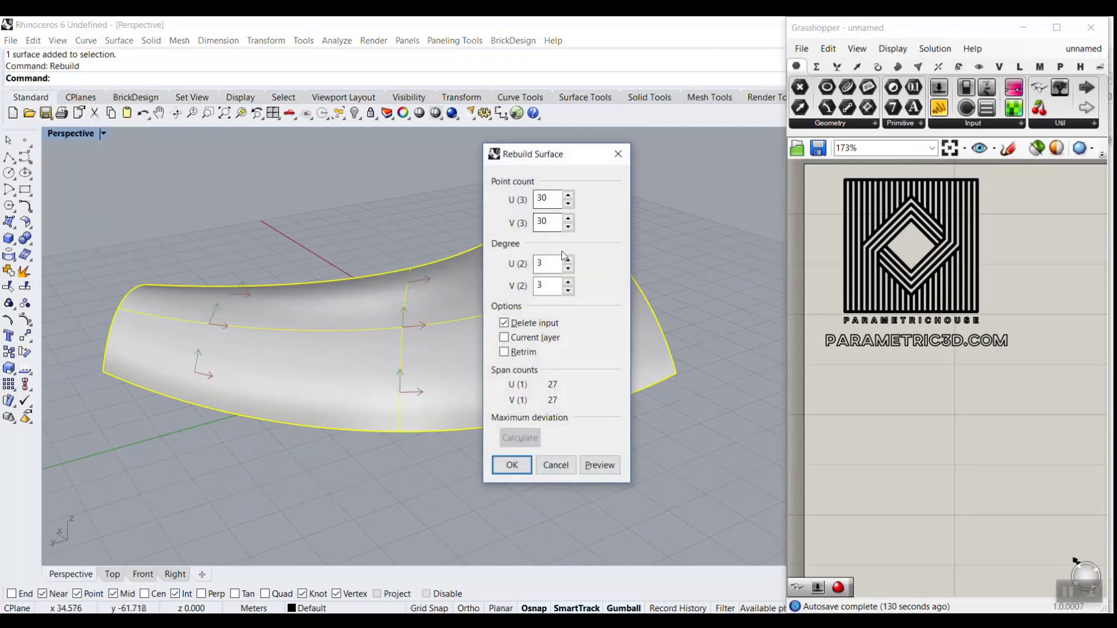
{"action": "left_click_drag", "start_coordinate": [552, 198], "coordinate": [511, 200]}
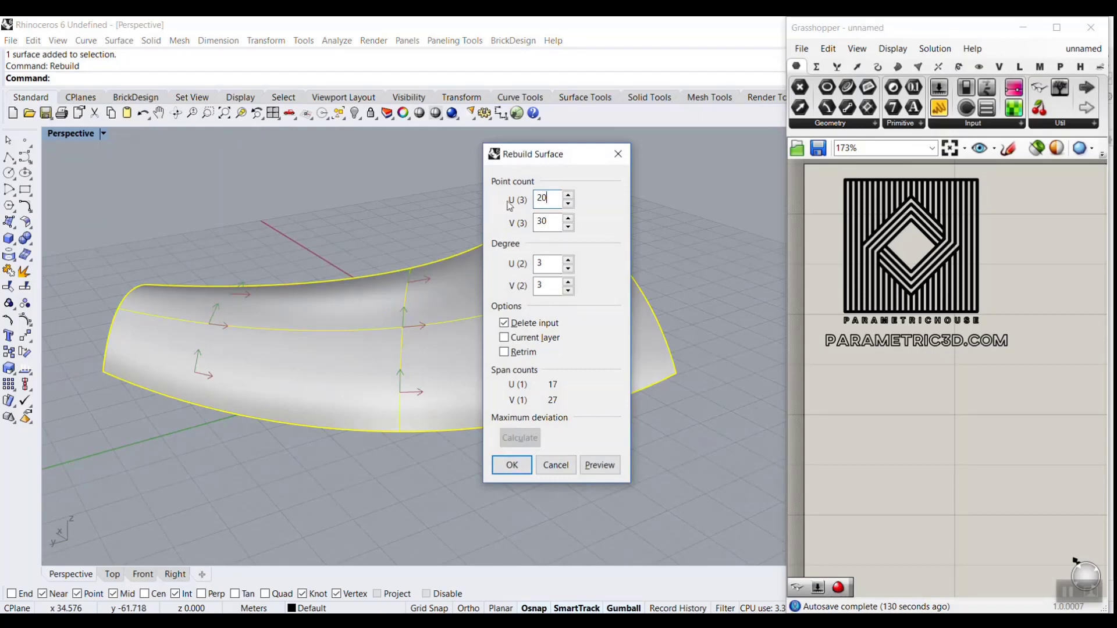
{"action": "type", "text": "20"}
{"action": "left_click", "coordinate": [512, 465]}
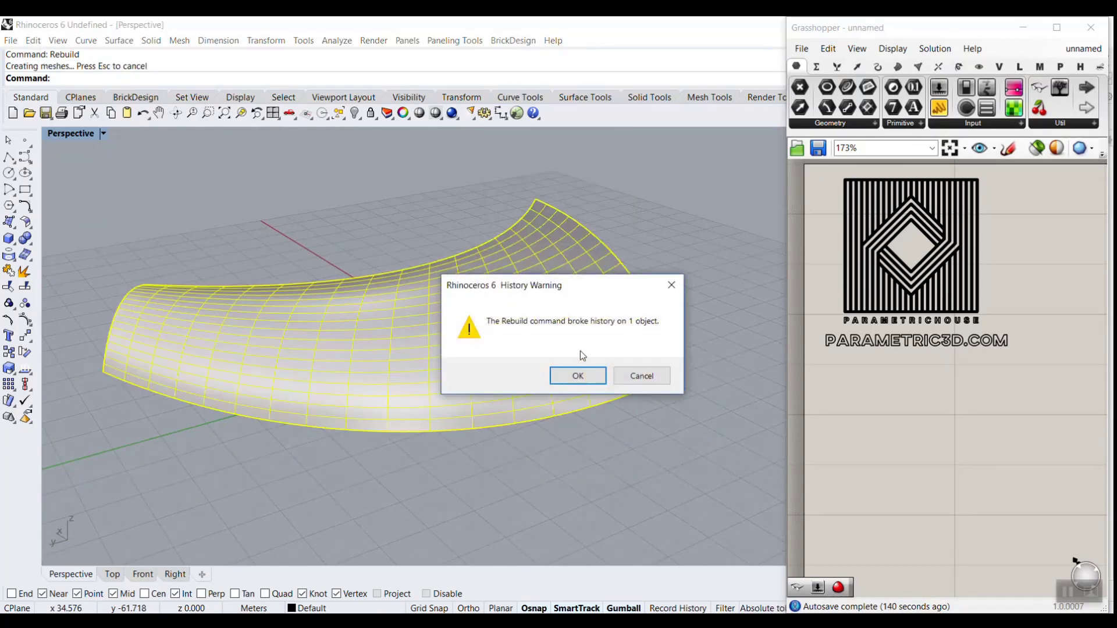
{"action": "left_click", "coordinate": [591, 378]}
{"action": "left_click", "coordinate": [613, 440]}
{"action": "scroll", "coordinate": [356, 327], "scroll_direction": "down", "scroll_amount": 6}
{"action": "right_click_drag", "start_coordinate": [357, 328], "coordinate": [375, 387]}
{"action": "scroll", "coordinate": [375, 387], "scroll_direction": "up", "scroll_amount": 6}
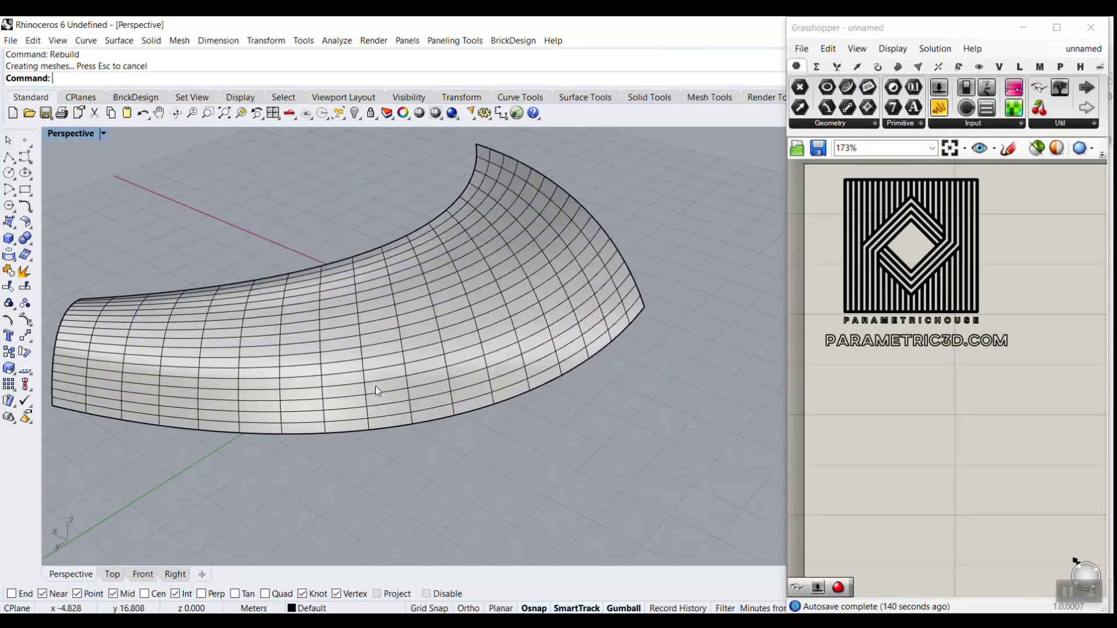
{"action": "right_click_drag", "start_coordinate": [491, 286], "coordinate": [727, 265]}
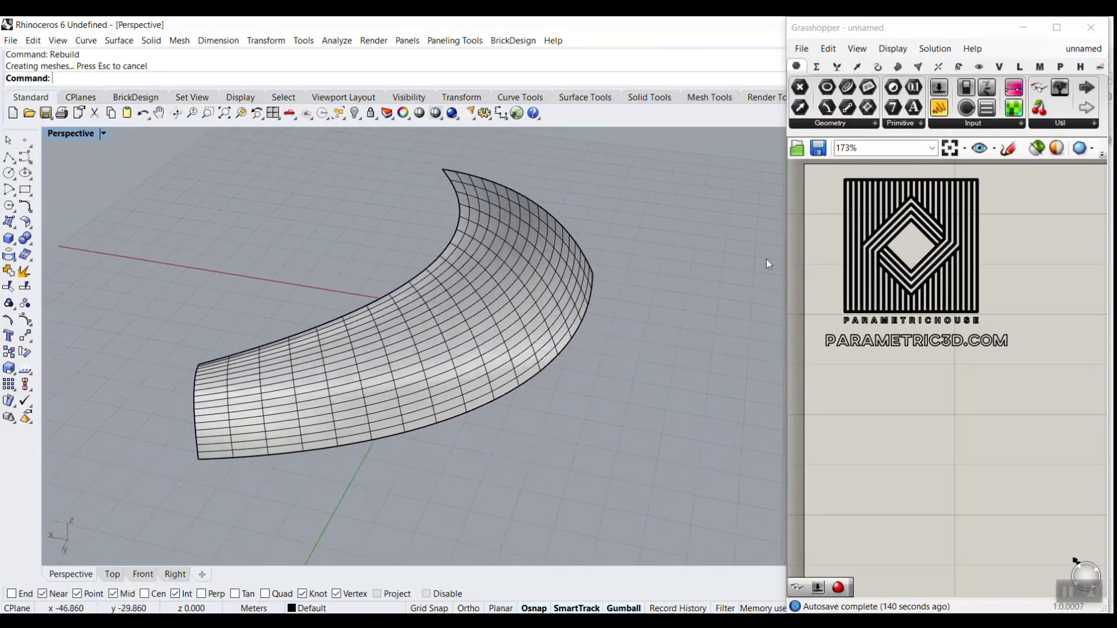
Step: Widen the Grasshopper window beside the Rhino viewport
{"action": "left_click_drag", "start_coordinate": [785, 250], "coordinate": [648, 251]}
{"action": "right_click_drag", "start_coordinate": [936, 415], "coordinate": [824, 315]}
{"action": "scroll", "coordinate": [881, 342], "scroll_direction": "down", "scroll_amount": 3}
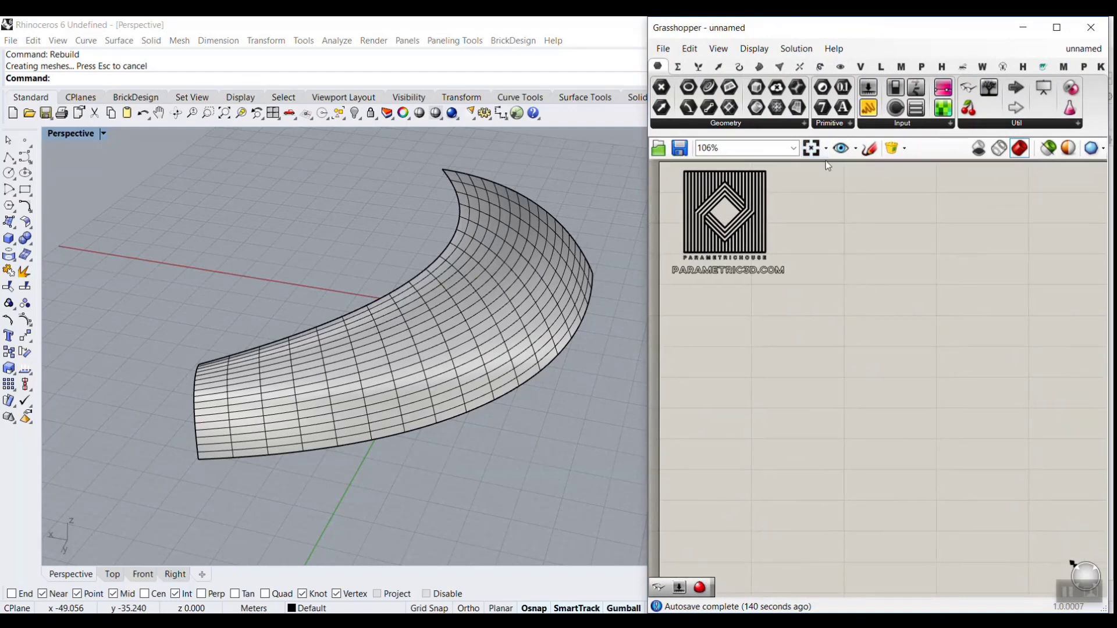
{"action": "left_click", "coordinate": [967, 90]}
{"action": "left_click", "coordinate": [830, 179]}
Step: Place a Surface parameter on the Grasshopper canvas and reference the rebuilt swept surface in it
{"action": "right_click_drag", "start_coordinate": [912, 246], "coordinate": [791, 253]}
{"action": "scroll", "coordinate": [776, 263], "scroll_direction": "up", "scroll_amount": 3}
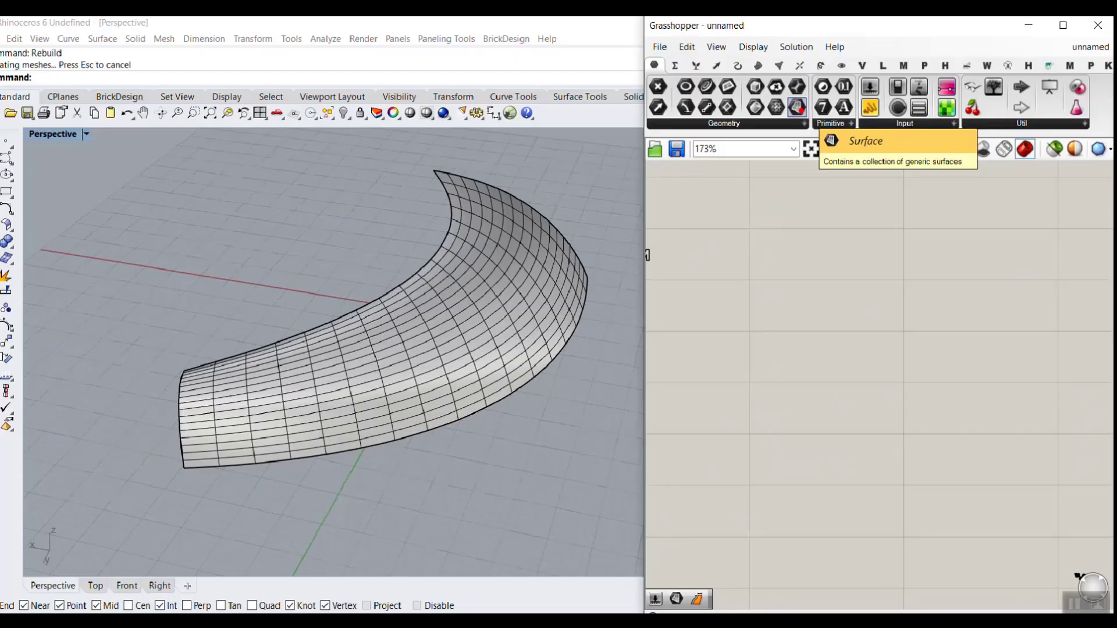
{"action": "left_click_drag", "start_coordinate": [803, 114], "coordinate": [743, 265]}
{"action": "right_click", "coordinate": [742, 265]}
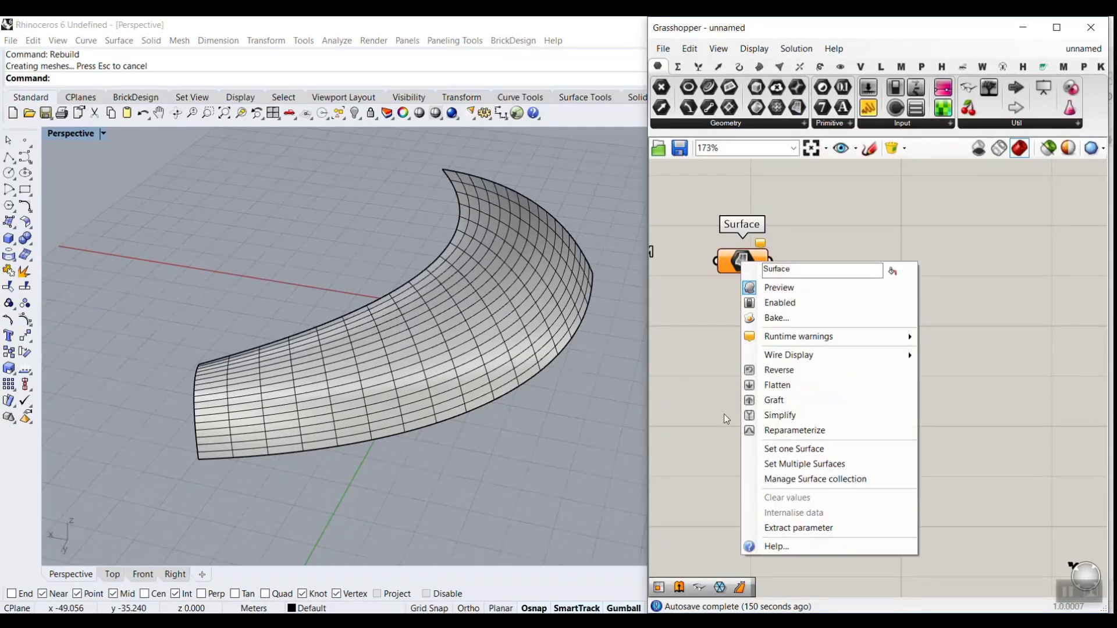
{"action": "left_click", "coordinate": [803, 448]}
{"action": "left_click", "coordinate": [437, 326]}
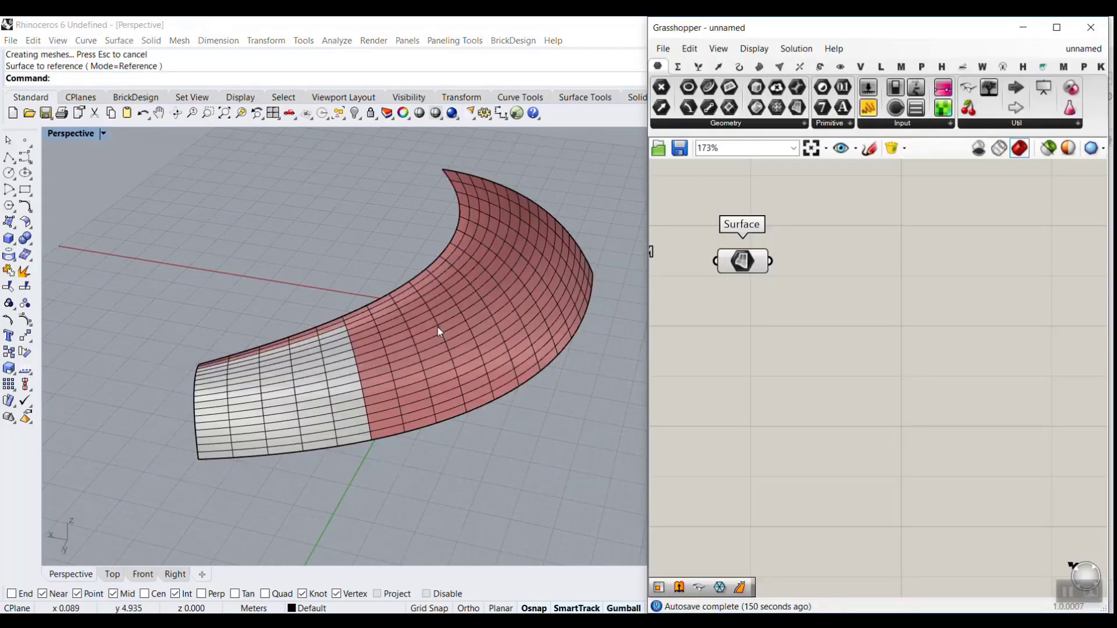
Step: Hide the original swept surface in Rhino so only its Grasshopper preview shows
{"action": "left_click", "coordinate": [354, 114]}
{"action": "right_click_drag", "start_coordinate": [489, 310], "coordinate": [447, 305]}
{"action": "scroll", "coordinate": [480, 285], "scroll_direction": "up", "scroll_amount": 3}
{"action": "scroll", "coordinate": [481, 281], "scroll_direction": "down", "scroll_amount": 3}
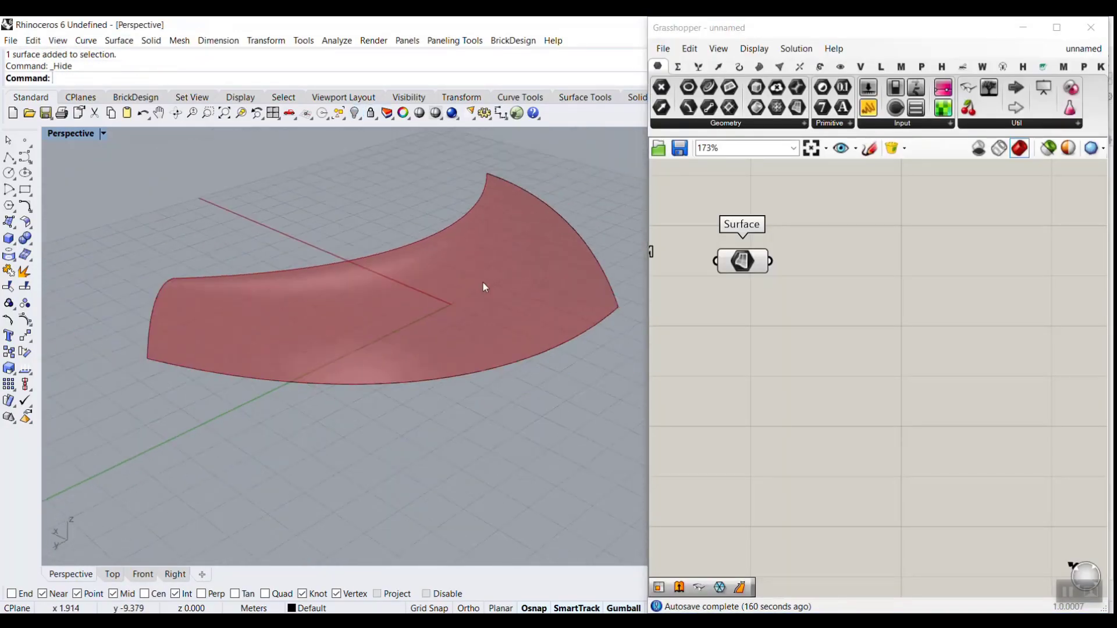
Step: Widen the Grasshopper window further and place a Thatch weave component on the canvas beside the Surface parameter
{"action": "right_click_drag", "start_coordinate": [824, 270], "coordinate": [803, 256]}
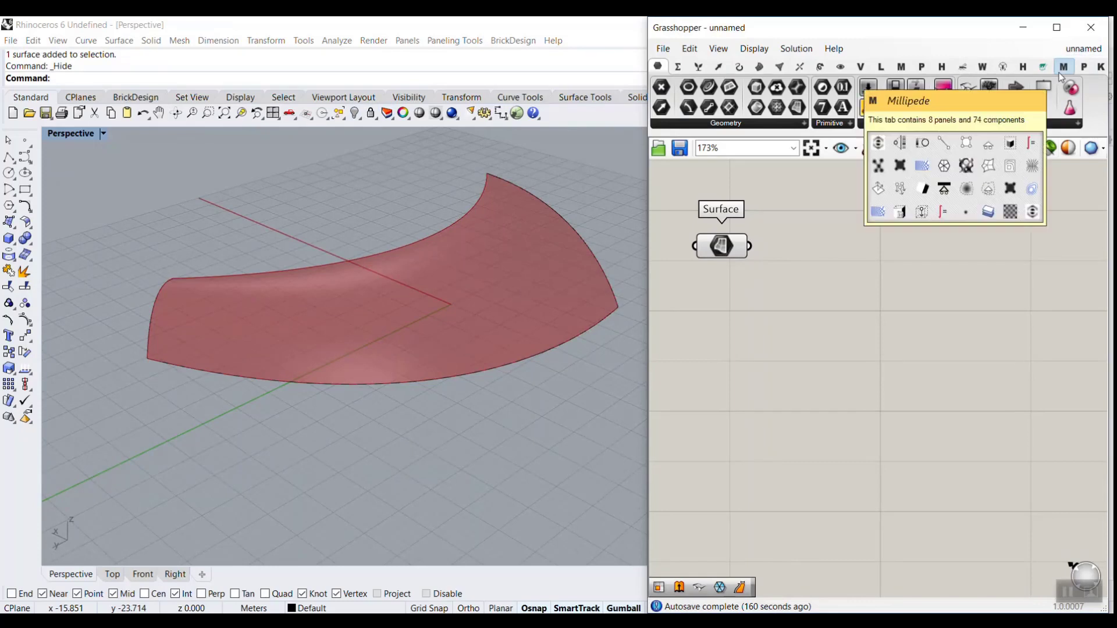
{"action": "left_click", "coordinate": [900, 68]}
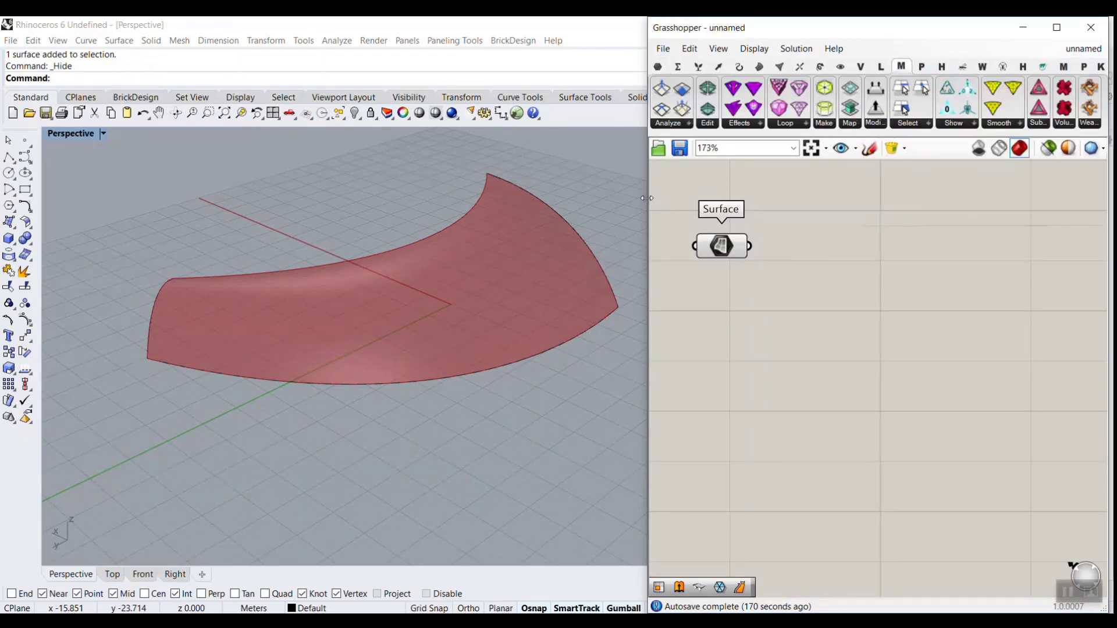
{"action": "left_click_drag", "start_coordinate": [649, 202], "coordinate": [524, 228]}
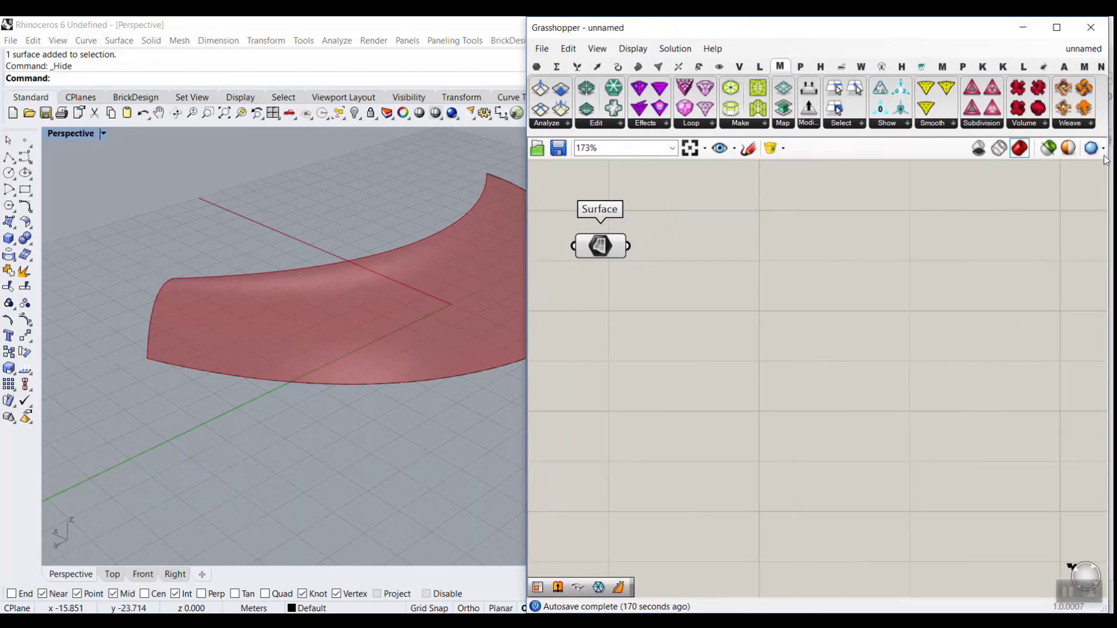
{"action": "left_click", "coordinate": [1088, 123]}
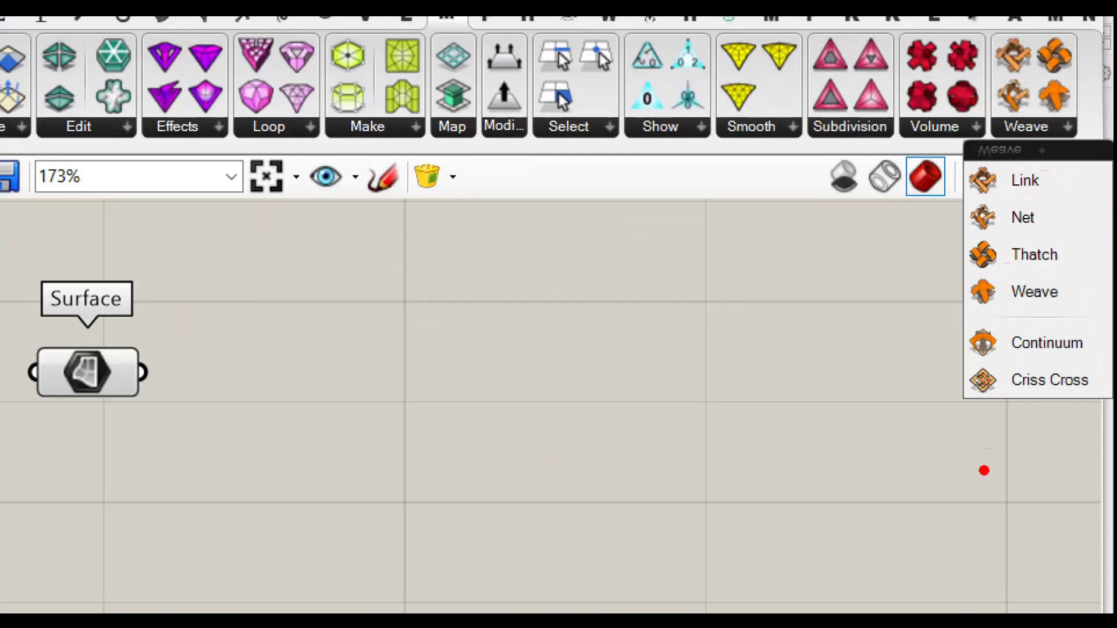
{"action": "mouse_move", "coordinate": [1062, 244]}
{"action": "left_mouse_down"}
{"action": "mouse_move", "coordinate": [1074, 272]}
{"action": "mouse_move", "coordinate": [1094, 223]}
{"action": "left_mouse_up"}
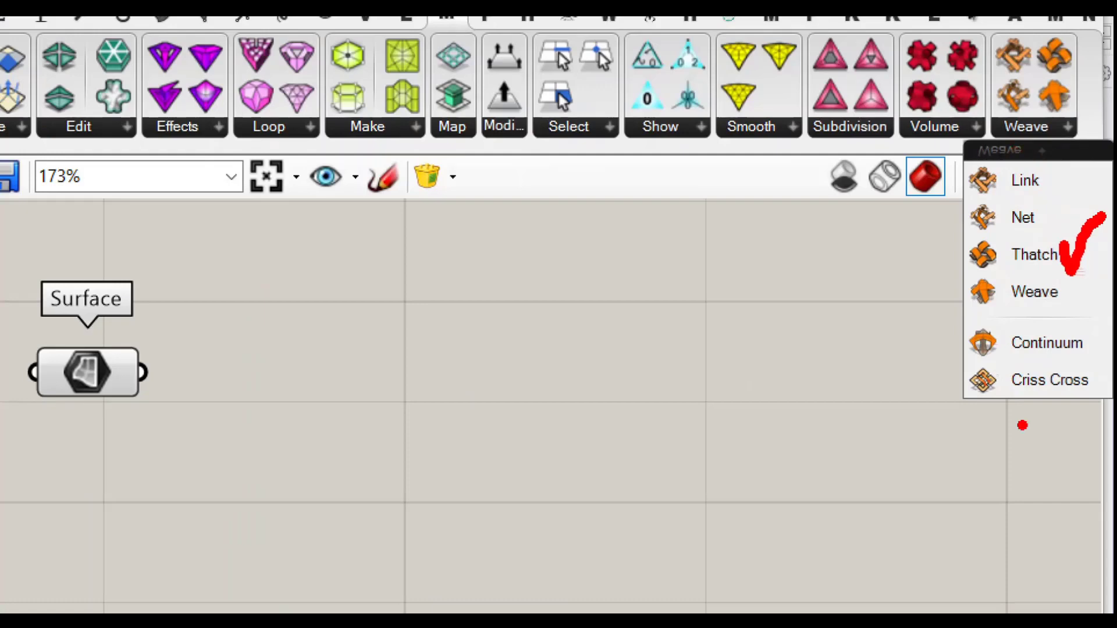
{"action": "key", "text": "Escape"}
{"action": "left_click", "coordinate": [1081, 124]}
{"action": "left_click_drag", "start_coordinate": [1074, 187], "coordinate": [834, 313]}
{"action": "scroll", "coordinate": [810, 307], "scroll_direction": "up", "scroll_amount": 2}
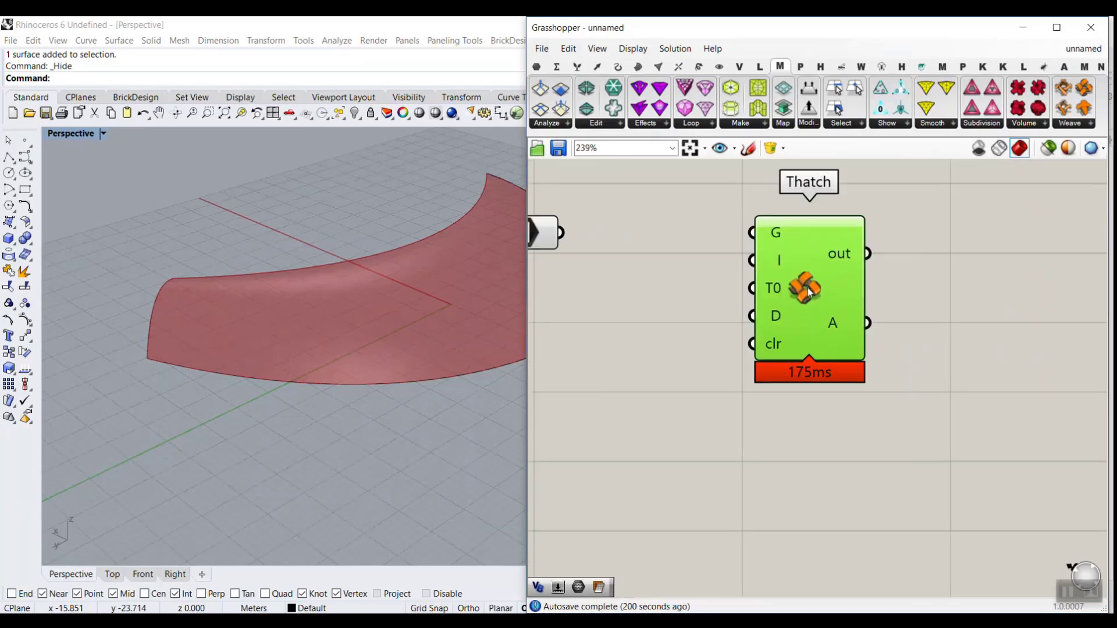
{"action": "left_click", "coordinate": [674, 256]}
{"action": "right_click_drag", "start_coordinate": [675, 257], "coordinate": [821, 298]}
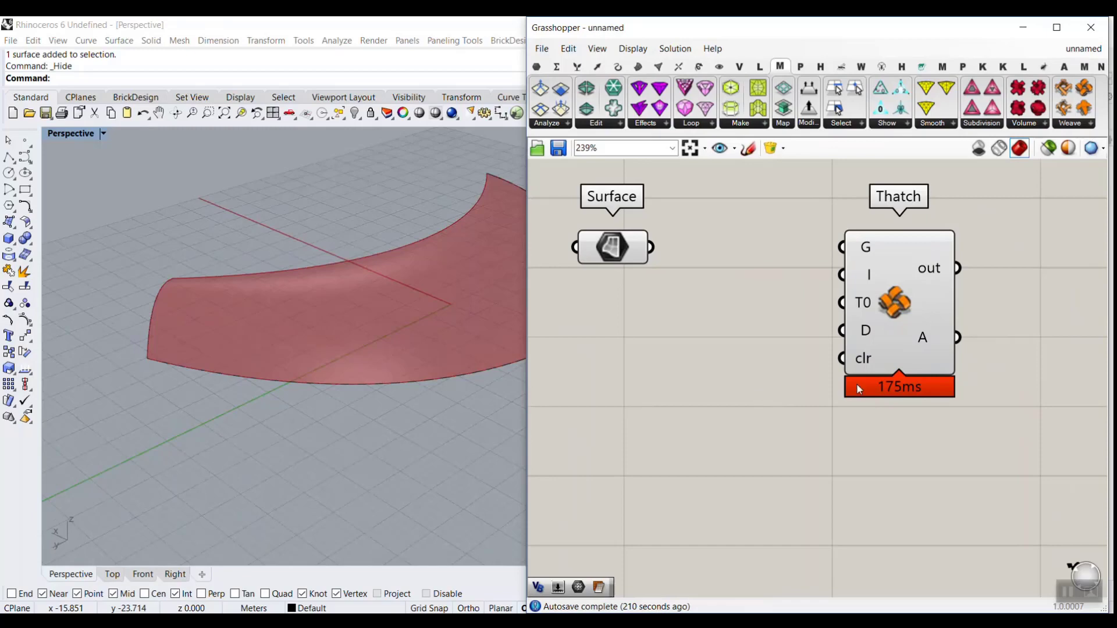
Step: Add a Mesh Surface component between the Surface parameter and Thatch, and connect the Surface parameter to its Surface input
{"action": "mouse_move", "coordinate": [866, 246]}
{"action": "left_click", "coordinate": [659, 67]}
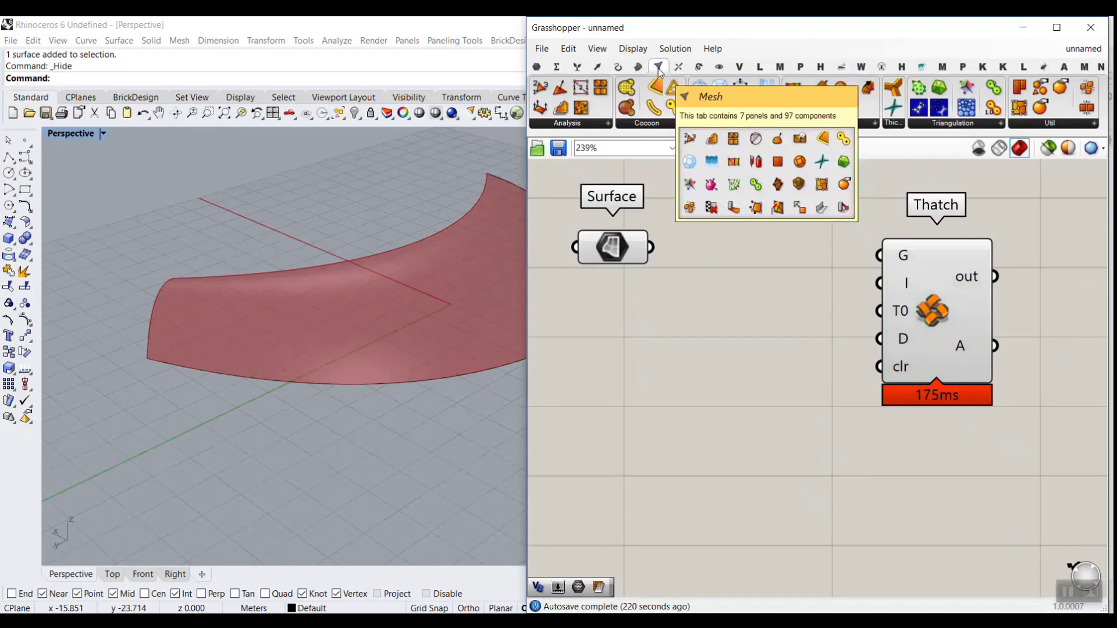
{"action": "left_click", "coordinate": [1050, 124]}
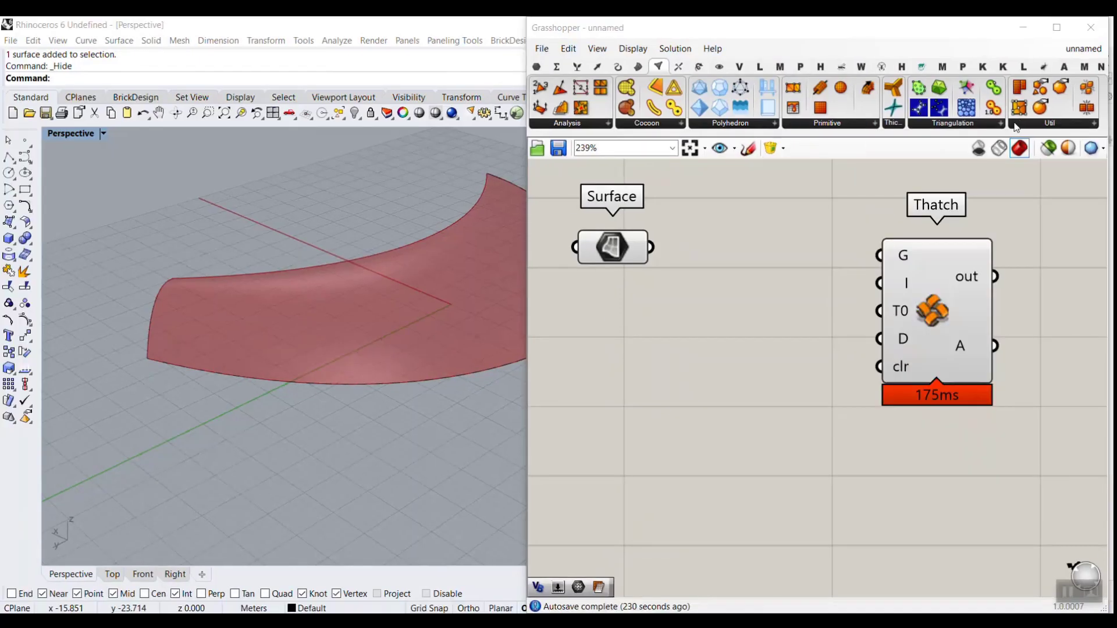
{"action": "left_click", "coordinate": [1016, 124]}
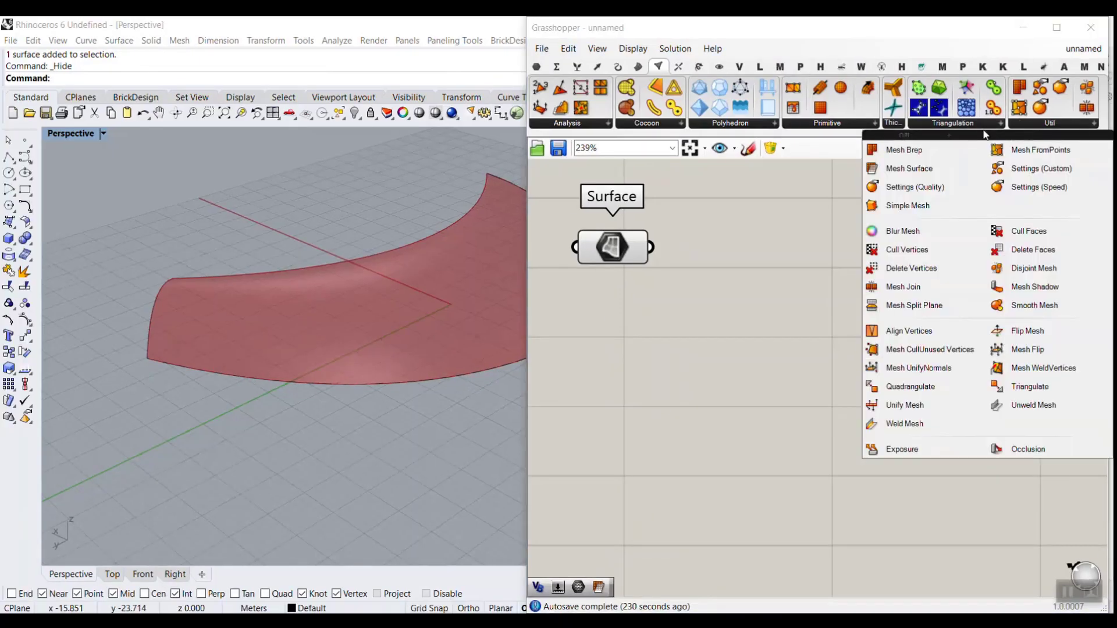
{"action": "left_click", "coordinate": [926, 176]}
{"action": "left_click_drag", "start_coordinate": [910, 207], "coordinate": [748, 327]}
{"action": "scroll", "coordinate": [921, 308], "scroll_direction": "down", "scroll_amount": 1}
{"action": "left_click_drag", "start_coordinate": [962, 311], "coordinate": [1063, 314]}
{"action": "left_click_drag", "start_coordinate": [807, 294], "coordinate": [839, 299]}
{"action": "scroll", "coordinate": [659, 265], "scroll_direction": "up", "scroll_amount": 1}
{"action": "left_click_drag", "start_coordinate": [742, 261], "coordinate": [800, 264]}
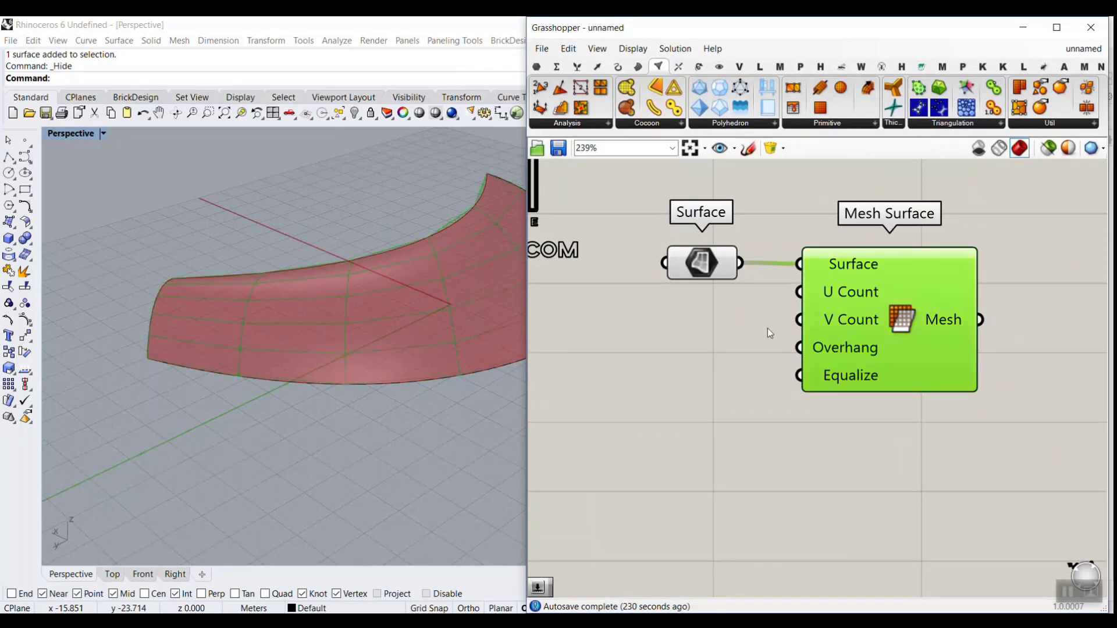
{"action": "scroll", "coordinate": [176, 285], "scroll_direction": "down", "scroll_amount": 3}
{"action": "scroll", "coordinate": [303, 354], "scroll_direction": "up", "scroll_amount": 4}
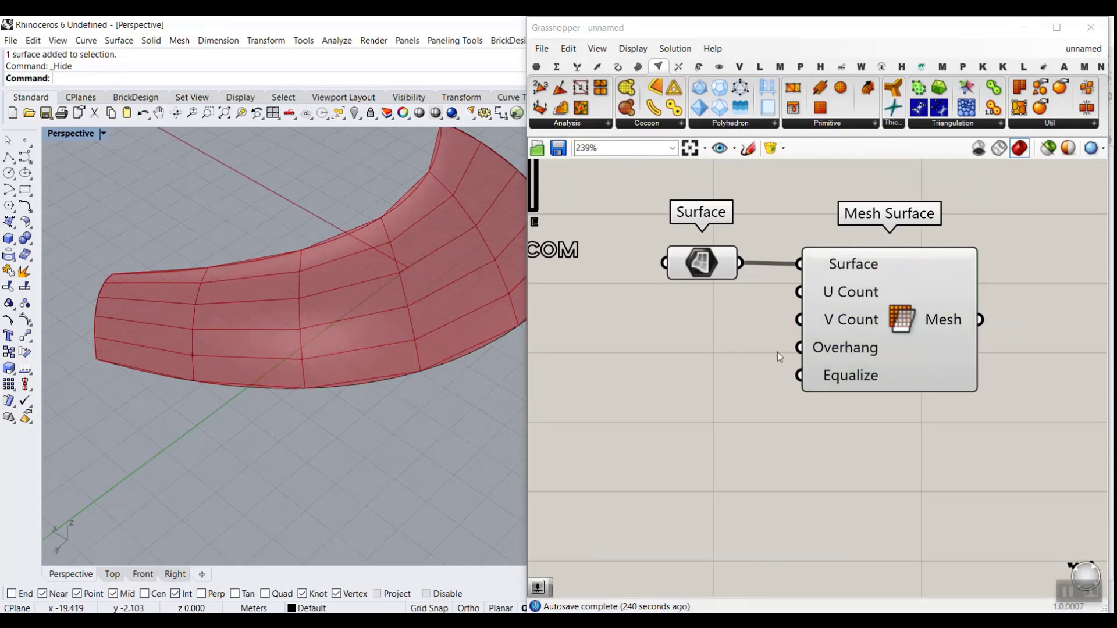
Step: Add two number sliders starting at 3 with a maximum of 12, and connect them to Mesh Surface's U Count and V Count
{"action": "left_click_drag", "start_coordinate": [854, 328], "coordinate": [888, 328]}
{"action": "double_click", "coordinate": [702, 335]}
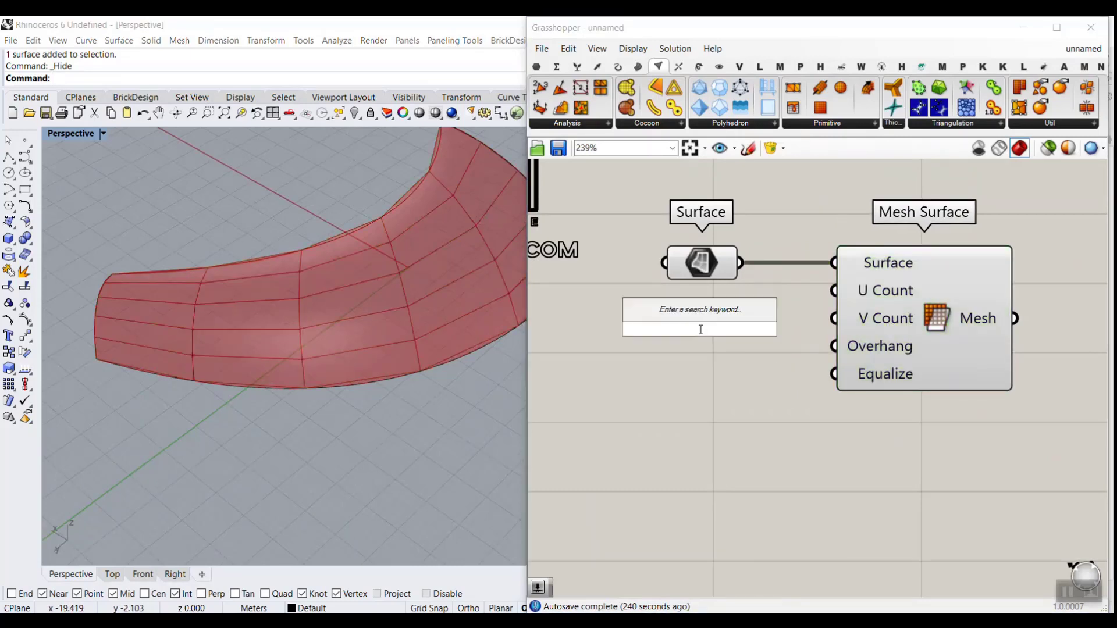
{"action": "type", "text": "3..12"}
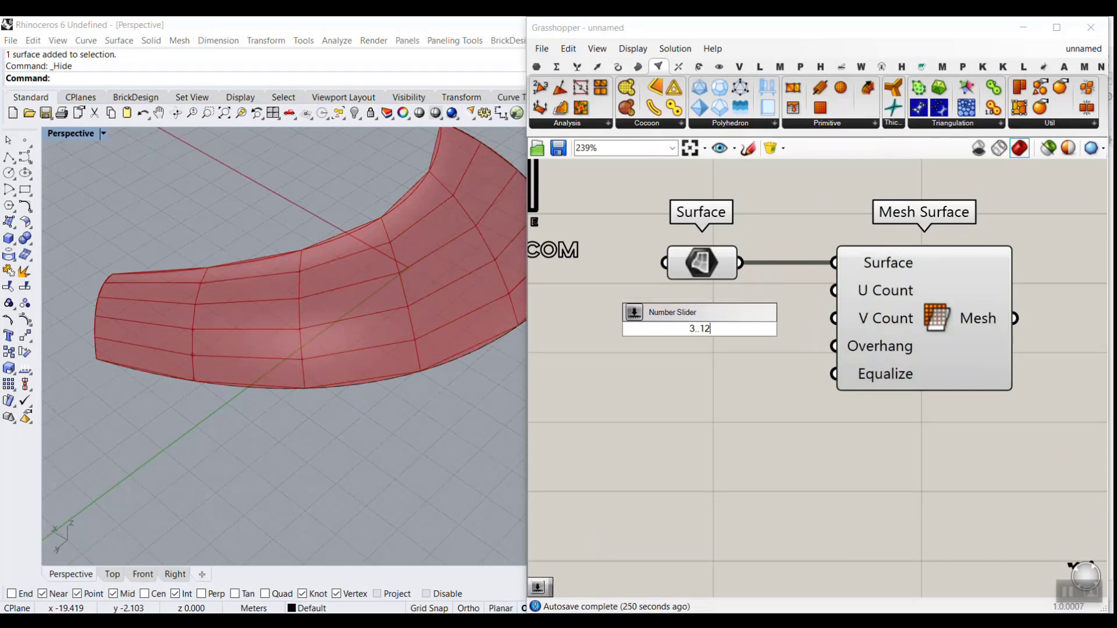
{"action": "key", "text": "Return"}
{"action": "left_click_drag", "start_coordinate": [747, 329], "coordinate": [703, 332]}
{"action": "left_click_drag", "start_coordinate": [778, 300], "coordinate": [833, 291]}
{"action": "left_click_drag", "start_coordinate": [778, 334], "coordinate": [834, 318]}
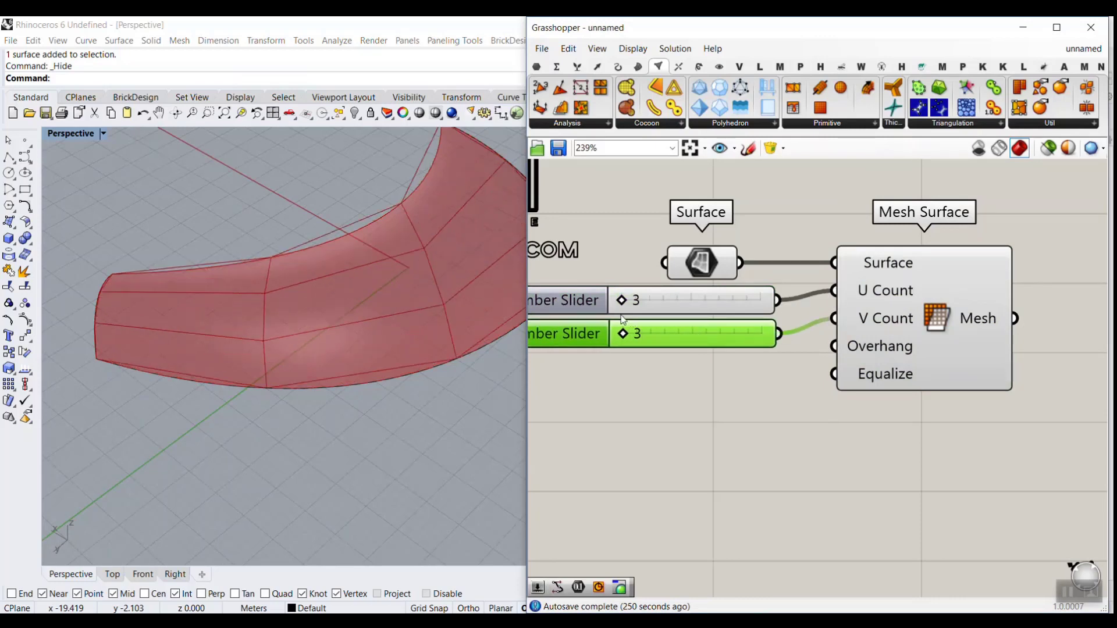
Step: Set the Mesh Surface U Count slider to 11 and the V Count slider to 5
{"action": "left_click_drag", "start_coordinate": [622, 303], "coordinate": [716, 310]}
{"action": "left_click_drag", "start_coordinate": [623, 334], "coordinate": [652, 338]}
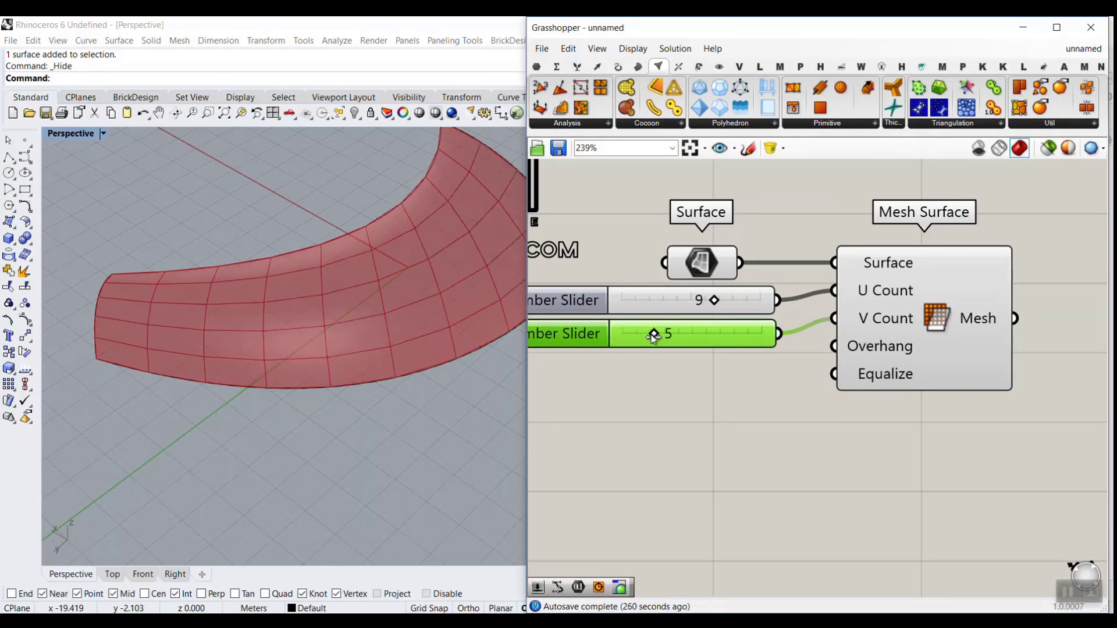
{"action": "left_click_drag", "start_coordinate": [731, 306], "coordinate": [748, 302]}
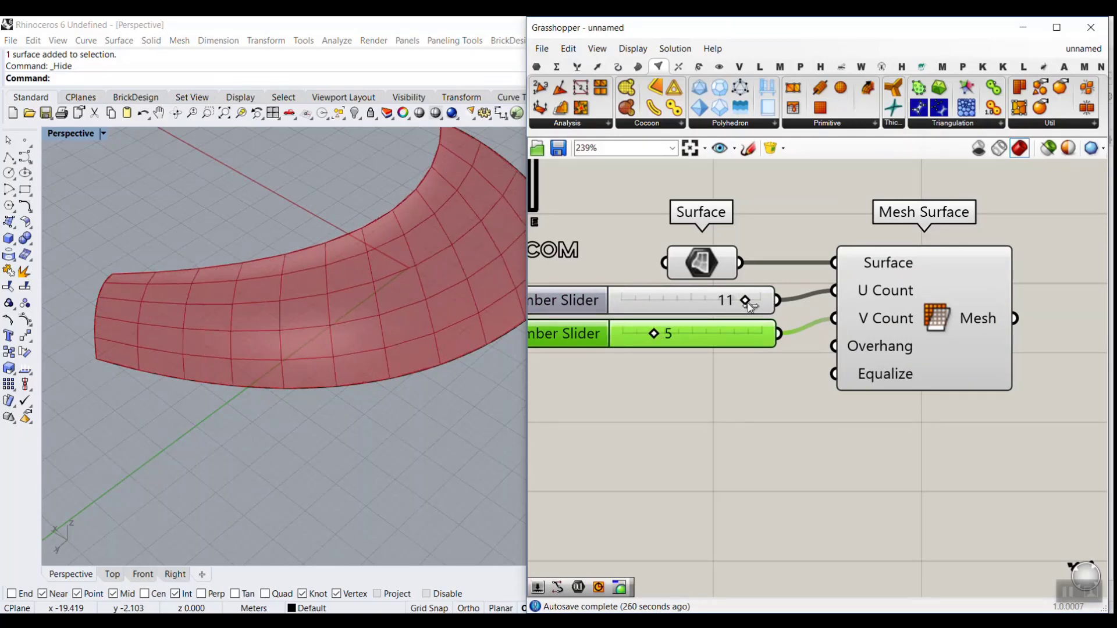
{"action": "scroll", "coordinate": [254, 278], "scroll_direction": "down", "scroll_amount": 8}
{"action": "scroll", "coordinate": [286, 281], "scroll_direction": "up", "scroll_amount": 8}
{"action": "right_click_drag", "start_coordinate": [932, 310], "coordinate": [791, 290]}
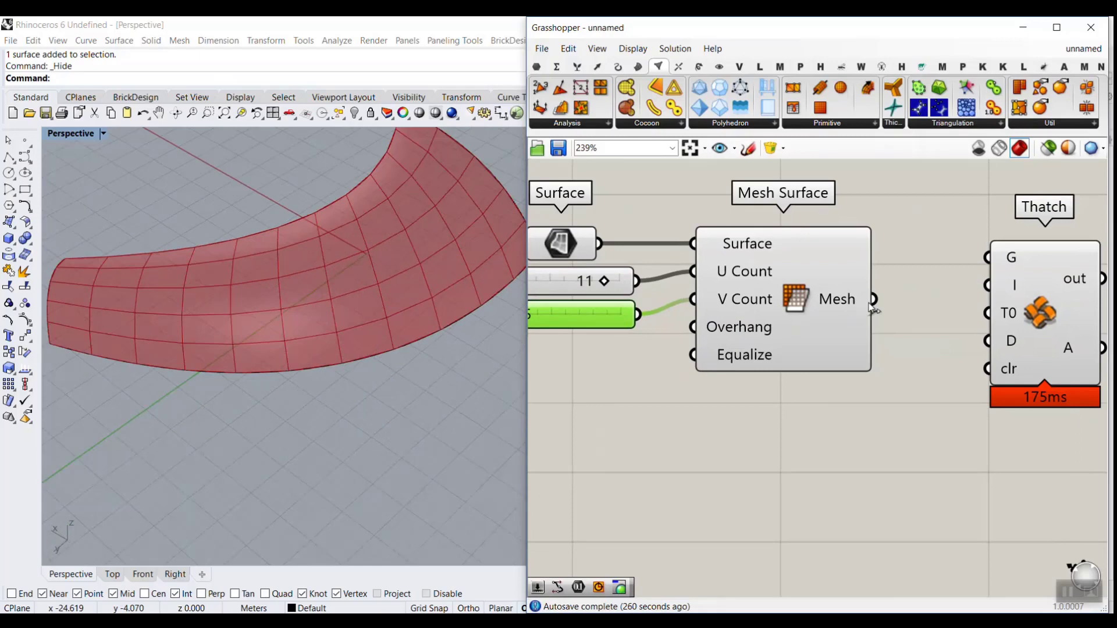
Step: Bake the Mesh Surface output to Rhino with the default attributes and move the baked mesh clear of the preview
{"action": "left_click", "coordinate": [838, 295]}
{"action": "right_click", "coordinate": [838, 295]}
{"action": "left_click", "coordinate": [863, 318]}
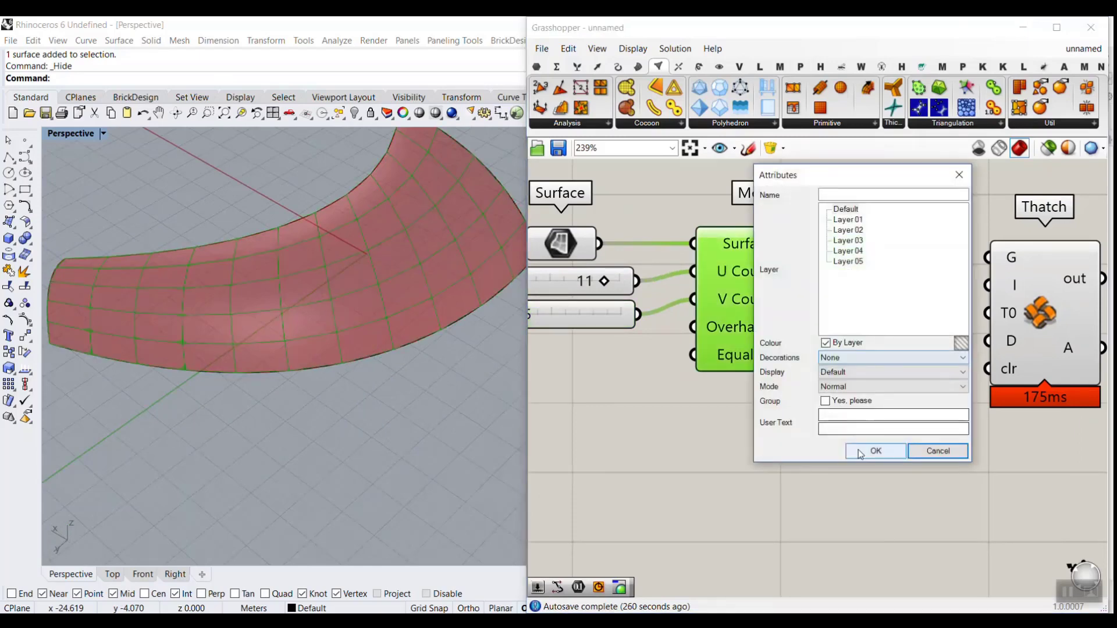
{"action": "left_click", "coordinate": [870, 451]}
{"action": "scroll", "coordinate": [390, 355], "scroll_direction": "down", "scroll_amount": 3}
{"action": "left_click_drag", "start_coordinate": [379, 321], "coordinate": [361, 465]}
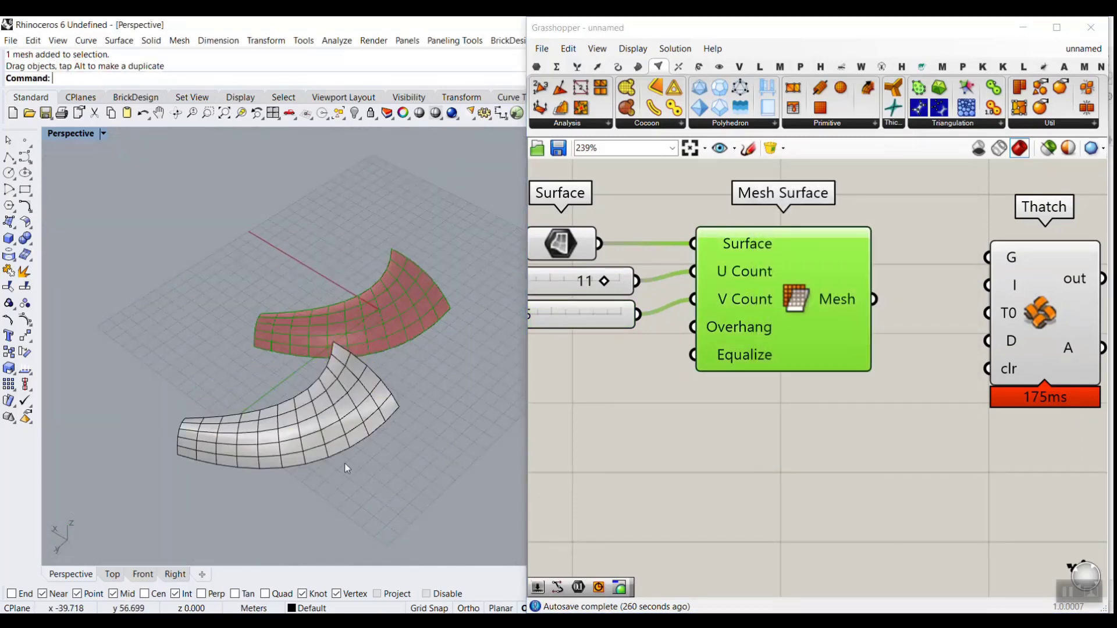
Step: Inspect the faces of the baked quad mesh up close and delete it from the Rhino model
{"action": "scroll", "coordinate": [224, 429], "scroll_direction": "up", "scroll_amount": 5}
{"action": "left_click", "coordinate": [293, 381]}
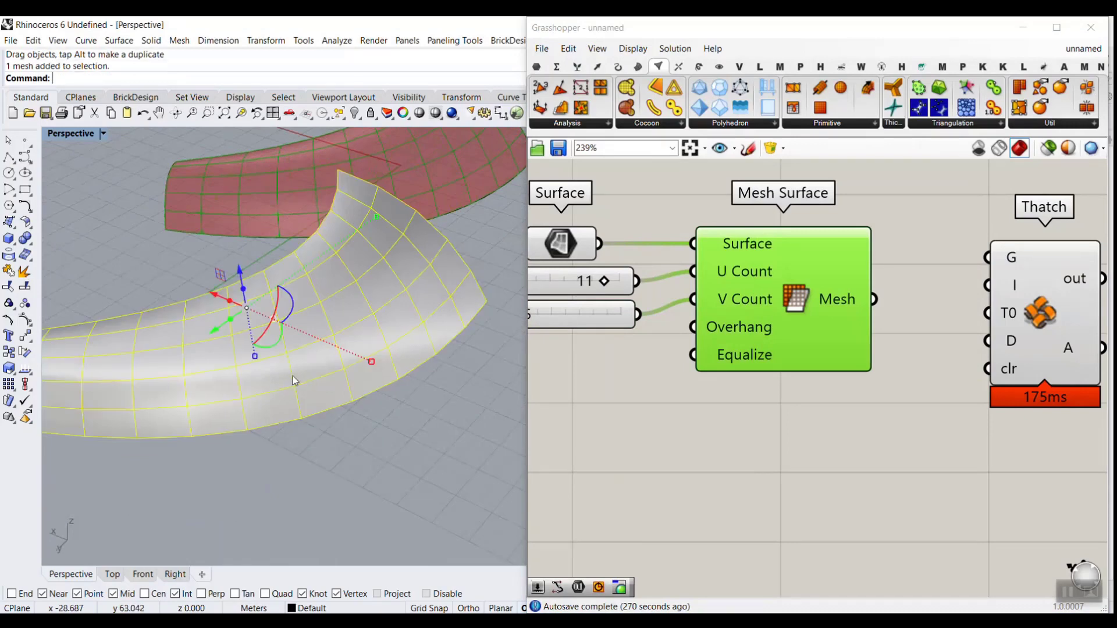
{"action": "key", "text": "Delete"}
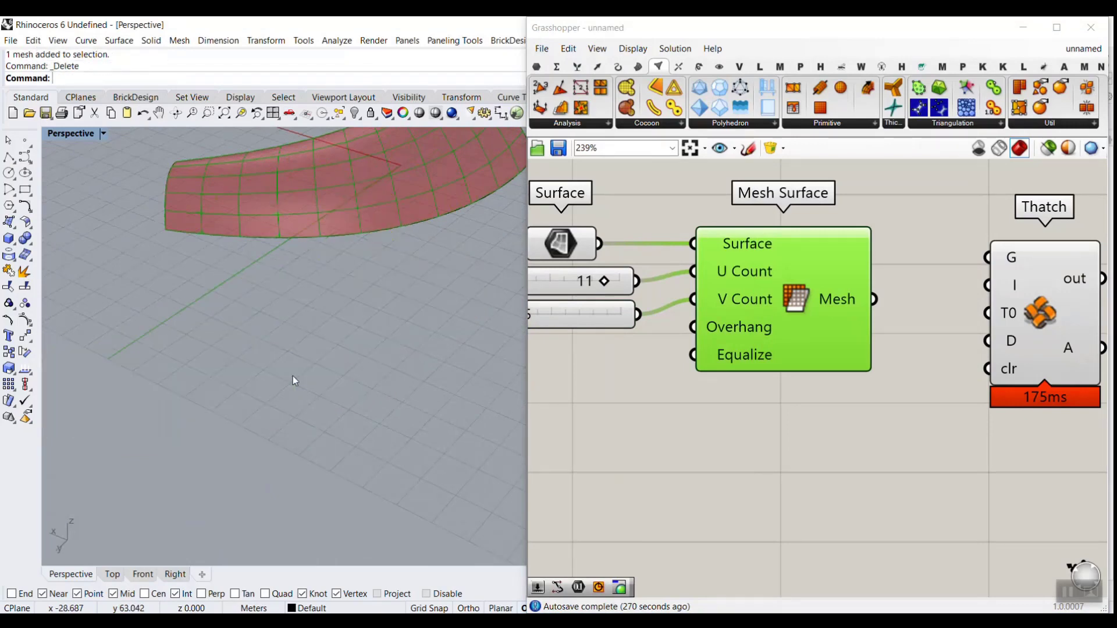
{"action": "scroll", "coordinate": [293, 381], "scroll_direction": "down", "scroll_amount": 7}
{"action": "scroll", "coordinate": [389, 232], "scroll_direction": "up", "scroll_amount": 7}
Step: Turn off the preview of the Surface parameter
{"action": "left_click", "coordinate": [563, 238]}
{"action": "right_click", "coordinate": [563, 233]}
{"action": "left_click", "coordinate": [617, 260]}
Step: Connect Mesh Surface's Mesh output to Thatch's G input and reposition the Thatch component on the canvas
{"action": "left_click", "coordinate": [925, 366]}
{"action": "right_click_drag", "start_coordinate": [925, 365], "coordinate": [769, 391]}
{"action": "left_click_drag", "start_coordinate": [719, 324], "coordinate": [832, 284]}
{"action": "left_click_drag", "start_coordinate": [874, 362], "coordinate": [937, 403]}
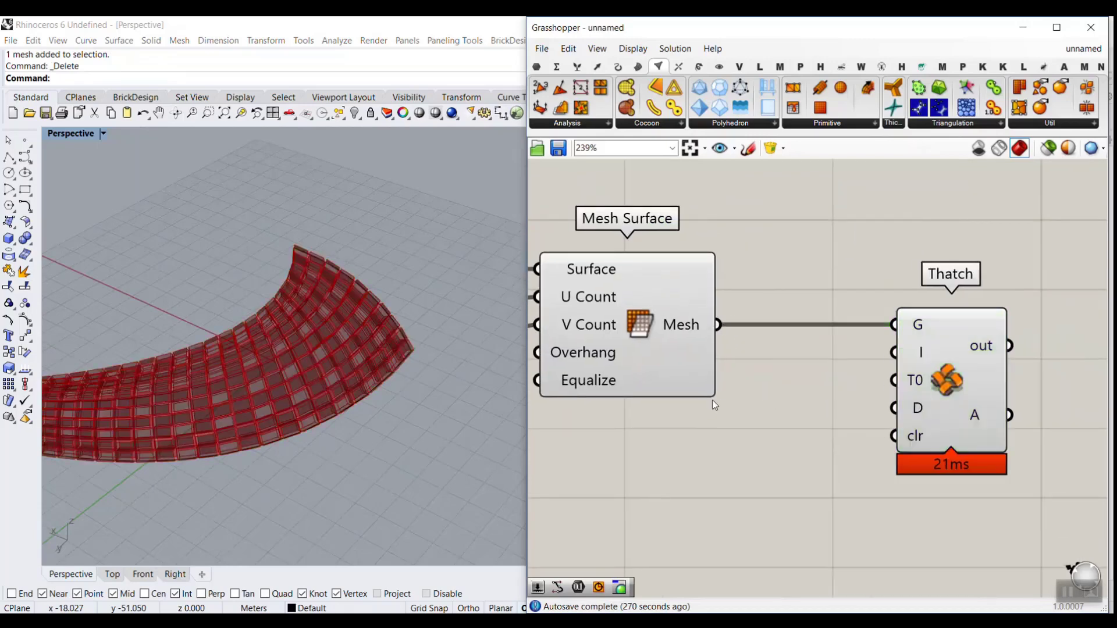
Step: Turn off the Mesh Surface preview, inspect the thatched geometry in the viewport, and shift Thatch slightly lower on the canvas
{"action": "right_click", "coordinate": [638, 326]}
{"action": "left_click", "coordinate": [663, 346]}
{"action": "scroll", "coordinate": [229, 397], "scroll_direction": "up", "scroll_amount": 3}
{"action": "right_click_drag", "start_coordinate": [229, 396], "coordinate": [292, 360]}
{"action": "scroll", "coordinate": [281, 362], "scroll_direction": "down", "scroll_amount": 4}
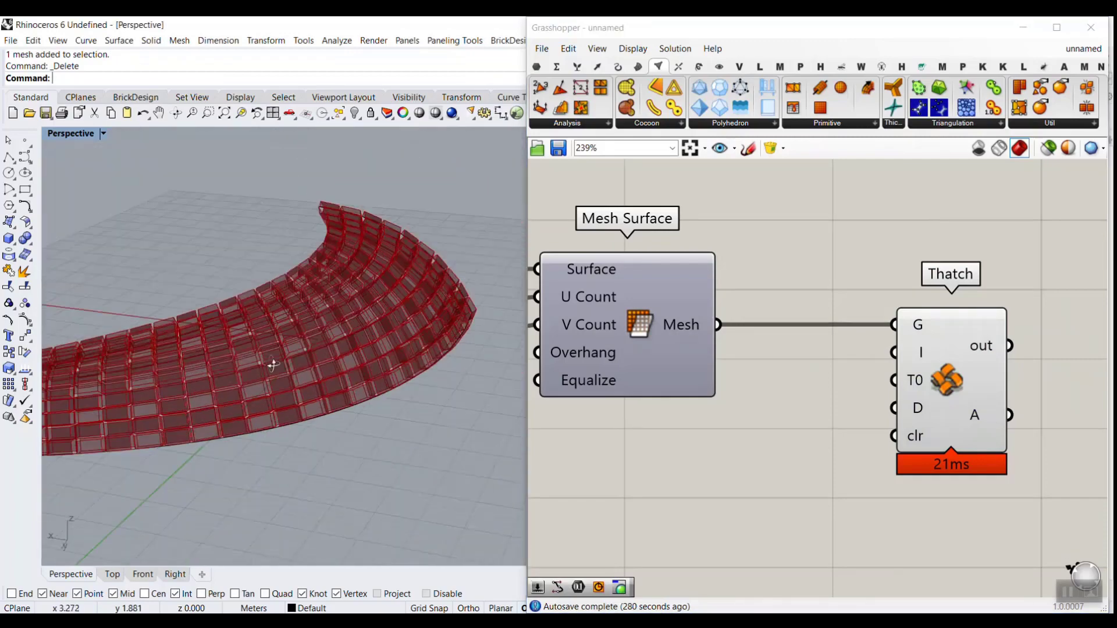
{"action": "scroll", "coordinate": [256, 369], "scroll_direction": "up", "scroll_amount": 6}
{"action": "left_click_drag", "start_coordinate": [931, 368], "coordinate": [917, 396]}
{"action": "left_click", "coordinate": [690, 488]}
{"action": "mouse_move", "coordinate": [903, 409]}
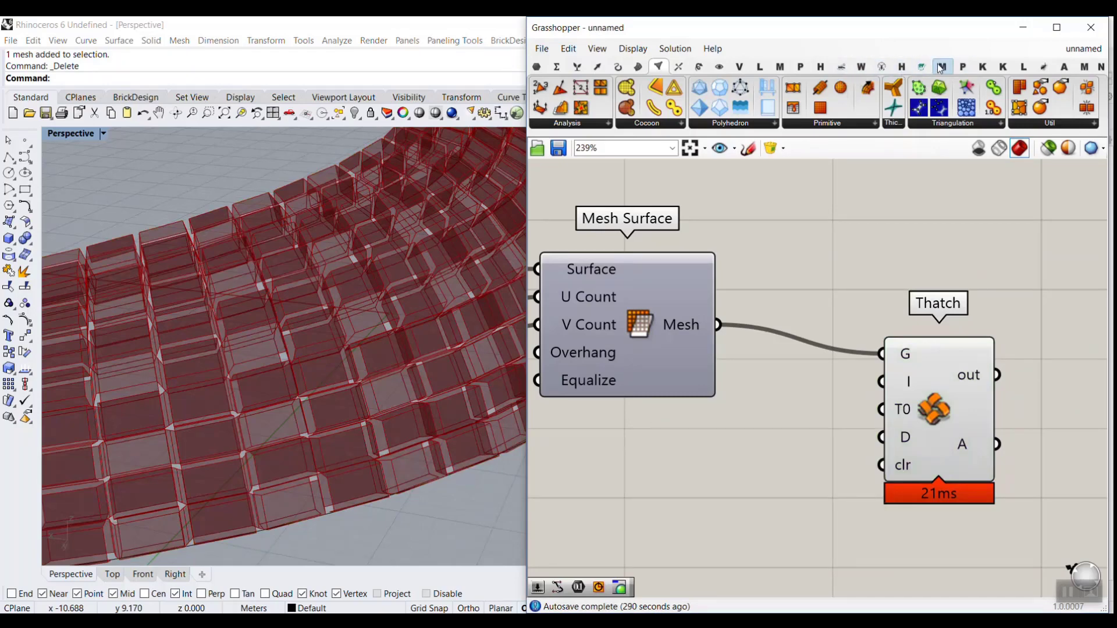
Step: Place a Weave component below Thatch, check its inputs, and delete it from the canvas
{"action": "left_click", "coordinate": [941, 67]}
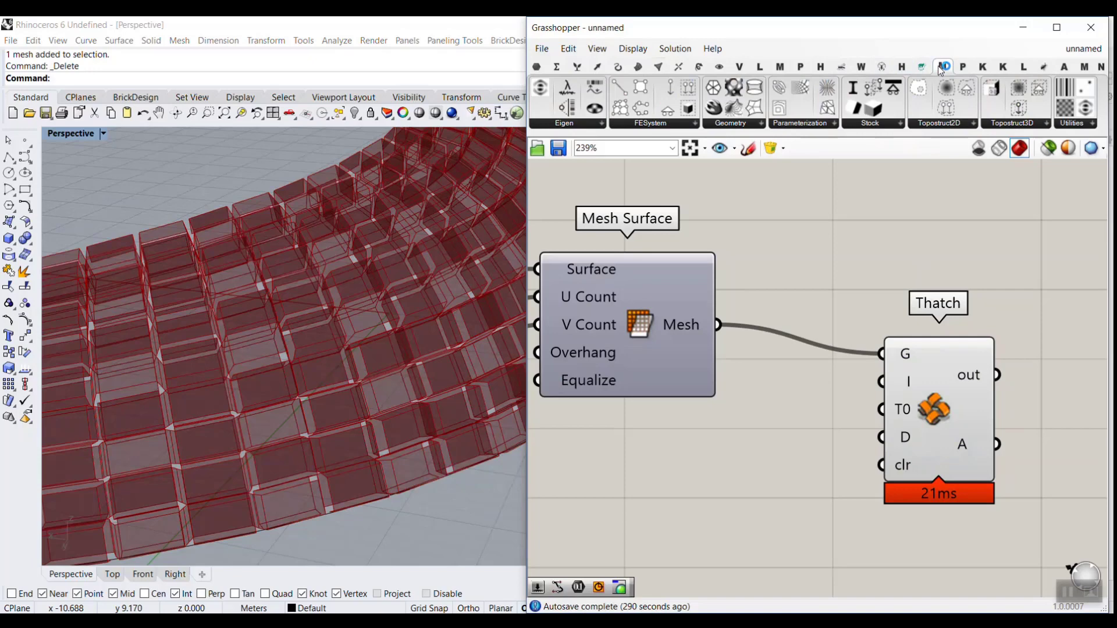
{"action": "left_click", "coordinate": [781, 69]}
{"action": "left_click", "coordinate": [1091, 123]}
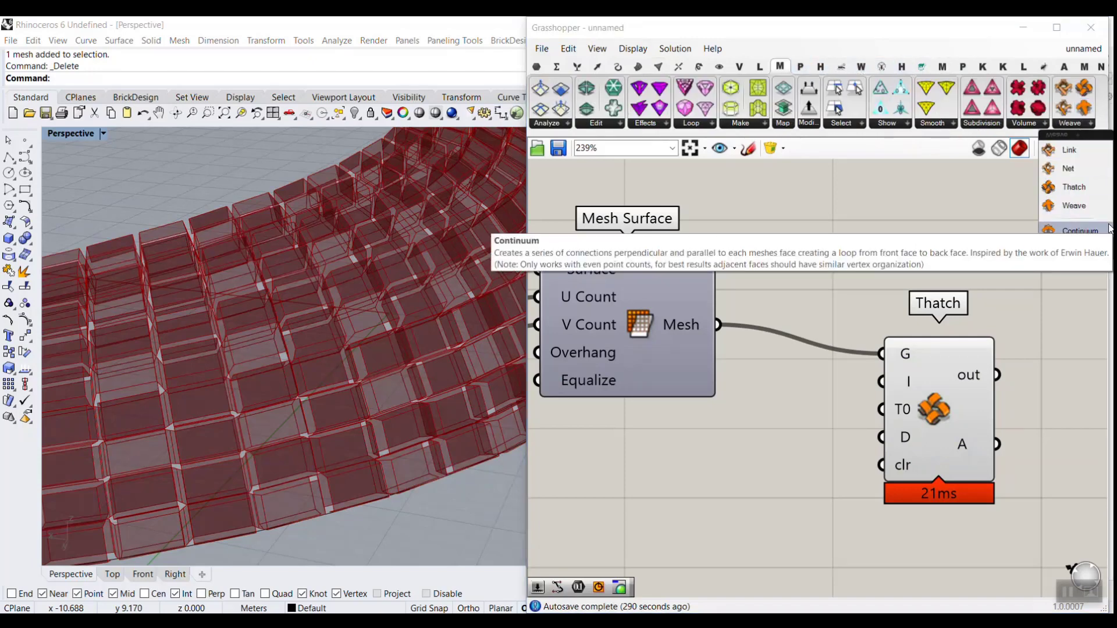
{"action": "left_click", "coordinate": [1076, 230]}
{"action": "scroll", "coordinate": [791, 217], "scroll_direction": "down", "scroll_amount": 3}
{"action": "left_click", "coordinate": [884, 443]}
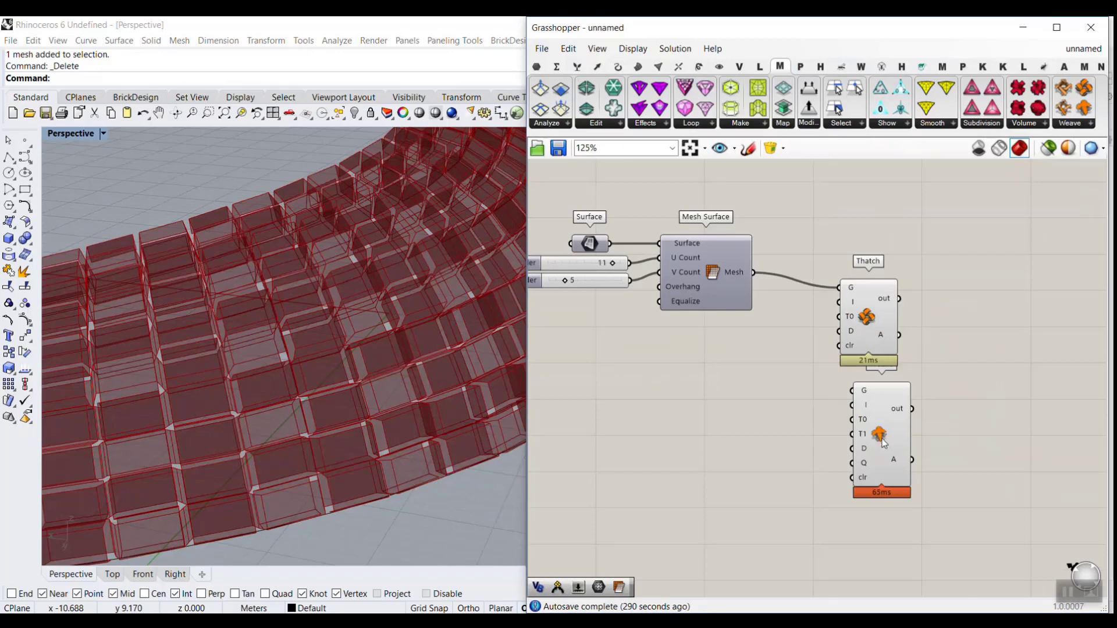
{"action": "scroll", "coordinate": [883, 439], "scroll_direction": "up", "scroll_amount": 3}
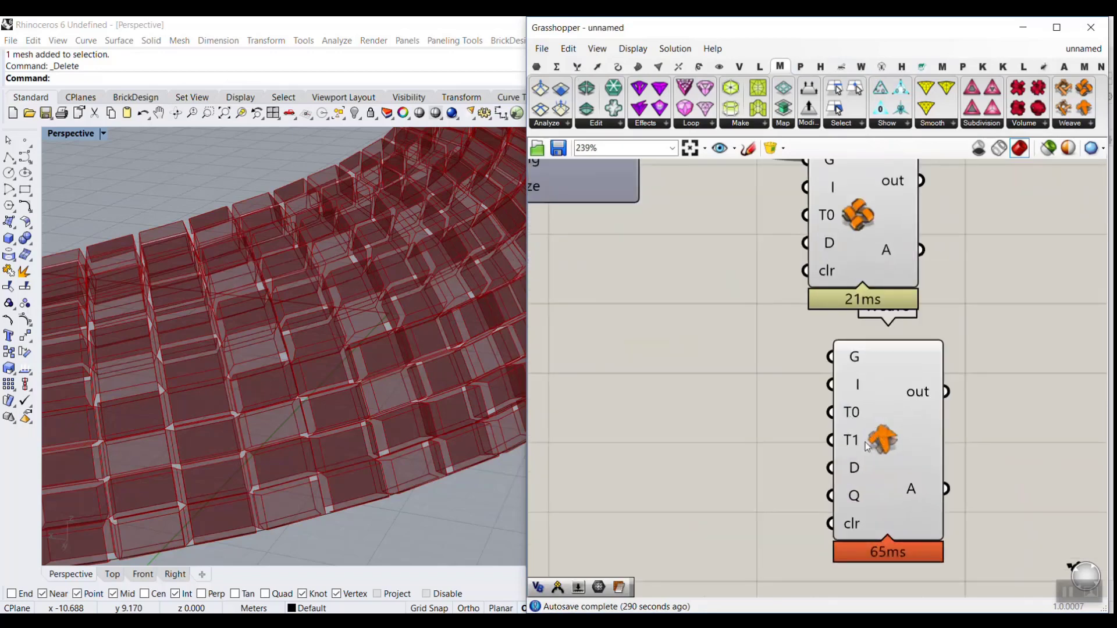
{"action": "left_click", "coordinate": [887, 435]}
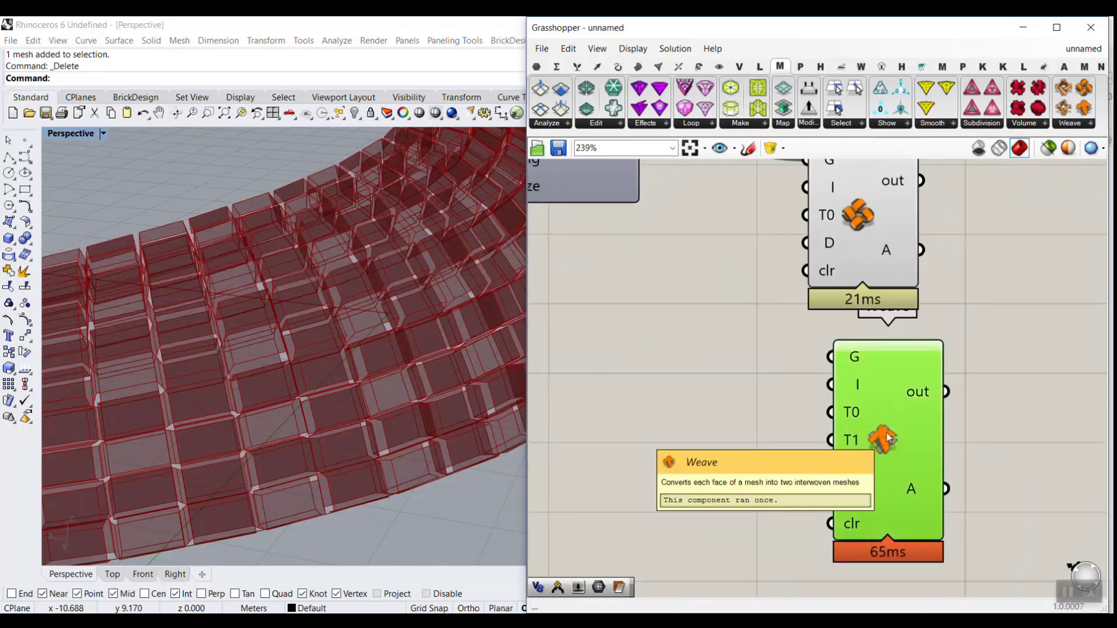
{"action": "key", "text": "Delete"}
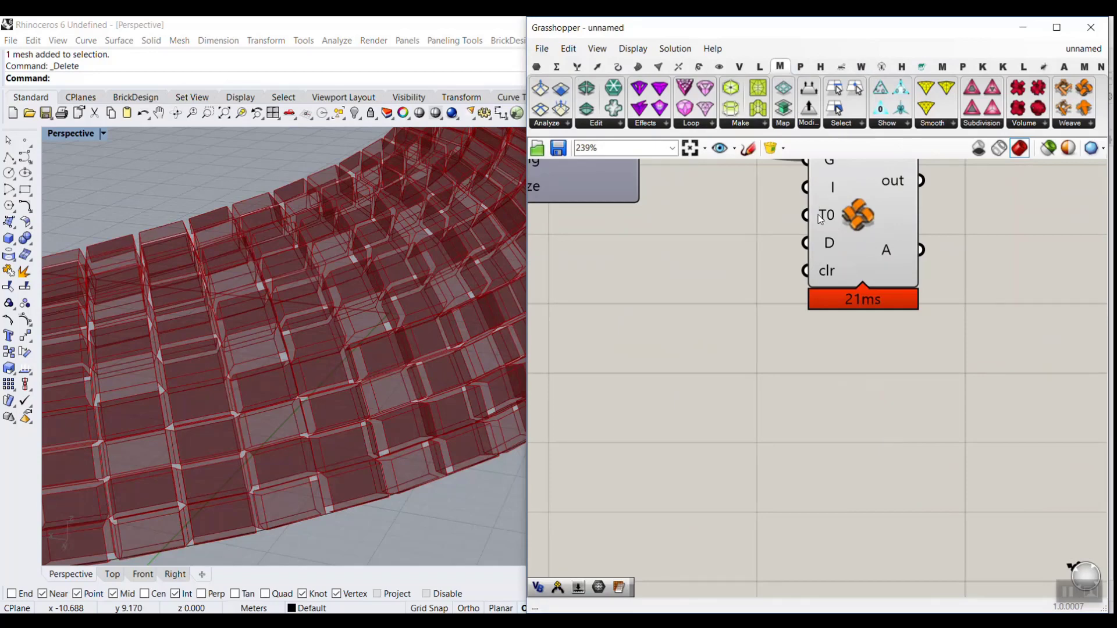
Step: Reposition Thatch, add a number slider with an initial value of 0.233, and connect it to the T0 input
{"action": "mouse_move", "coordinate": [821, 219]}
{"action": "left_click_drag", "start_coordinate": [824, 218], "coordinate": [880, 278]}
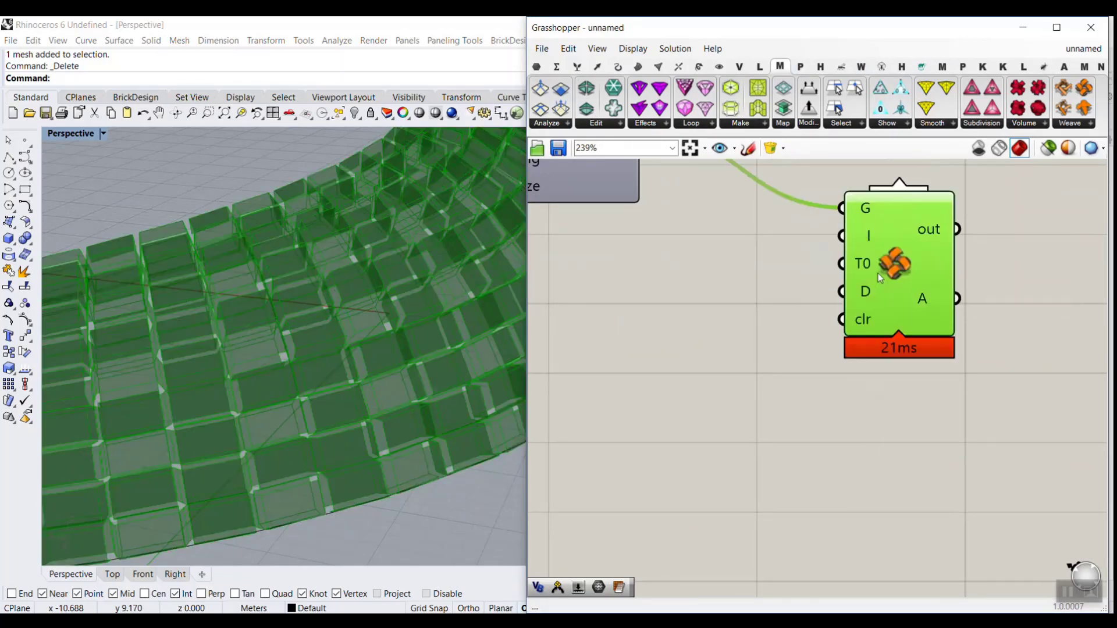
{"action": "double_click", "coordinate": [754, 268]}
{"action": "type", "text": "0.233"}
{"action": "key", "text": "Return"}
{"action": "left_click_drag", "start_coordinate": [749, 269], "coordinate": [842, 264]}
Step: Try the T0 slider at 0.738, check the strip widths in the viewport, and settle on 0.642
{"action": "left_click_drag", "start_coordinate": [671, 273], "coordinate": [745, 278]}
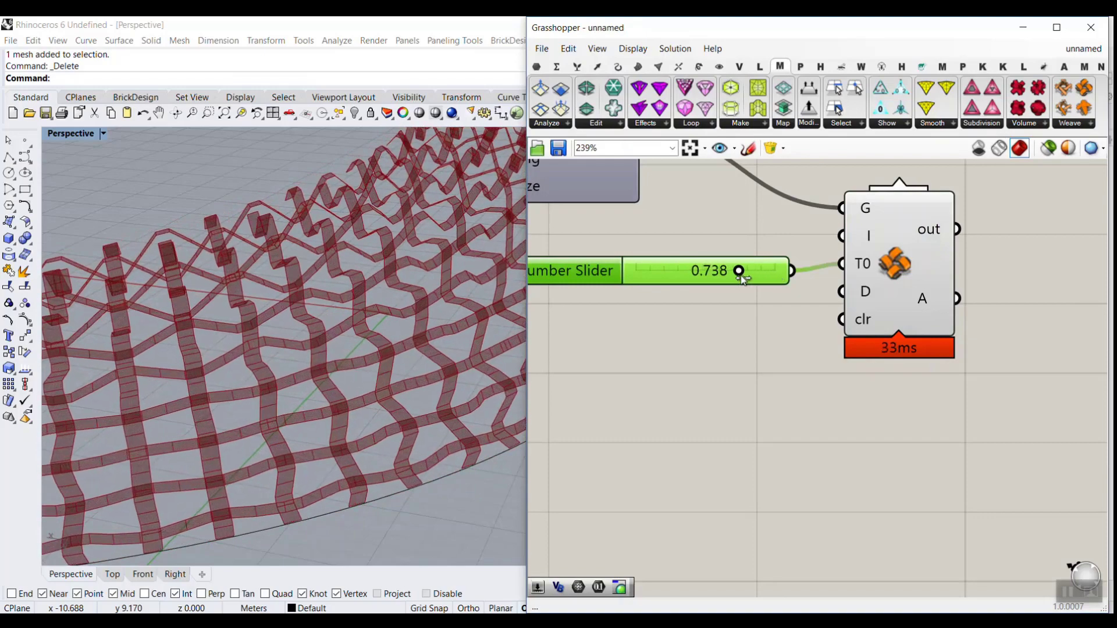
{"action": "scroll", "coordinate": [426, 303], "scroll_direction": "down", "scroll_amount": 8}
{"action": "scroll", "coordinate": [324, 332], "scroll_direction": "up", "scroll_amount": 7}
{"action": "right_click_drag", "start_coordinate": [317, 332], "coordinate": [260, 316]}
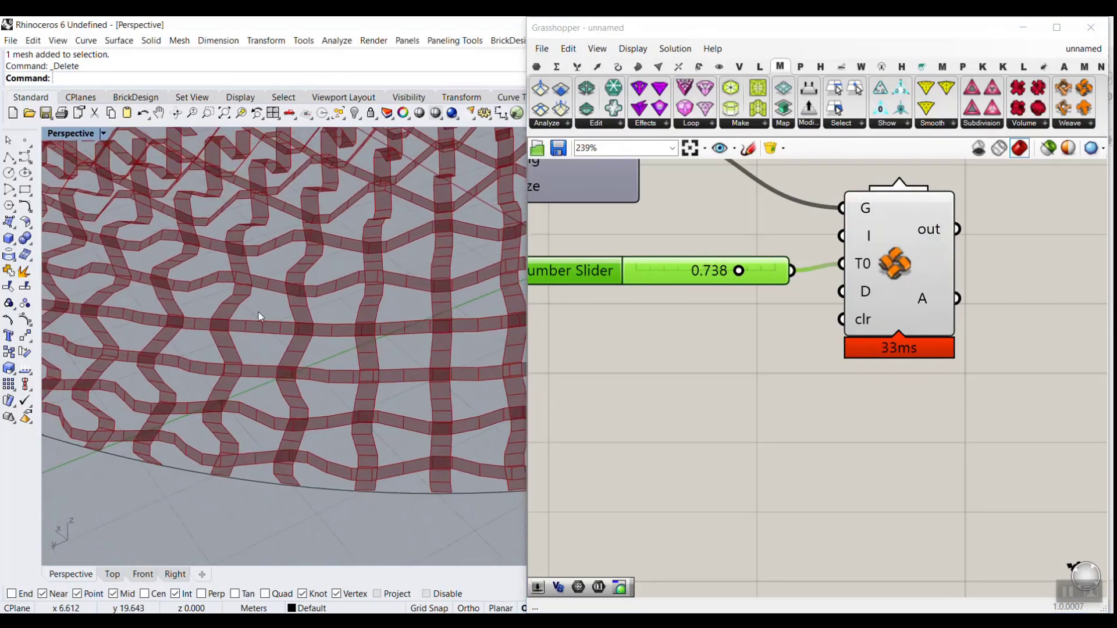
{"action": "scroll", "coordinate": [238, 299], "scroll_direction": "up", "scroll_amount": 7}
{"action": "mouse_move", "coordinate": [738, 276]}
{"action": "left_mouse_down"}
{"action": "mouse_move", "coordinate": [724, 278]}
{"action": "mouse_move", "coordinate": [753, 260]}
{"action": "left_mouse_up"}
{"action": "left_click", "coordinate": [749, 317]}
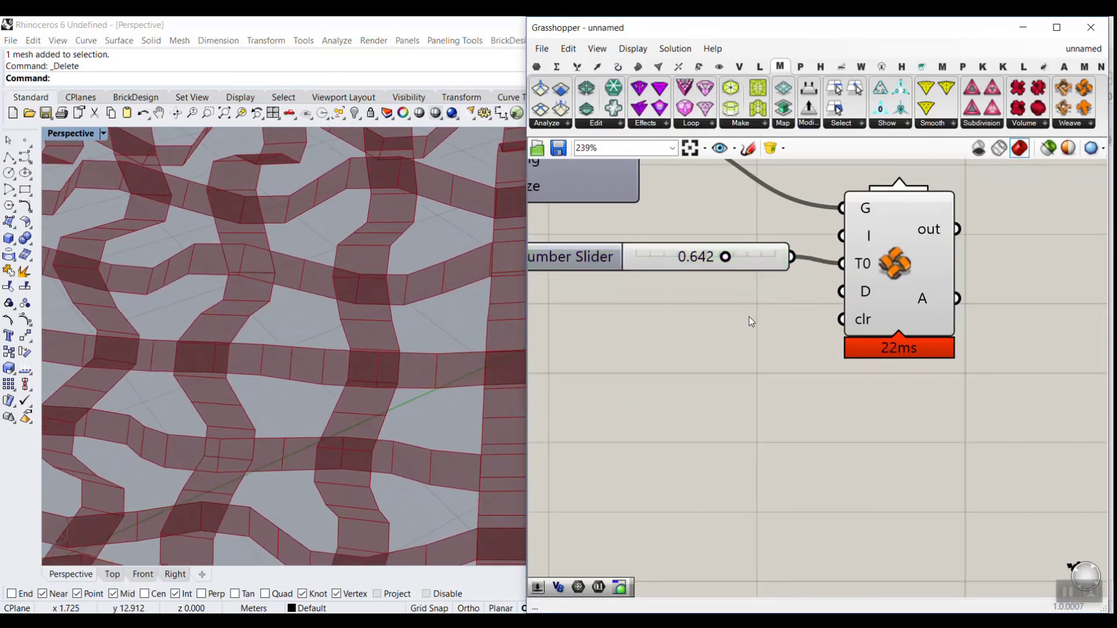
Step: Add a number slider with an initial value of 2.5 and connect it to Thatch's D input
{"action": "double_click", "coordinate": [695, 306]}
{"action": "type", "text": "4.5"}
{"action": "key", "text": "Return"}
{"action": "left_click_drag", "start_coordinate": [785, 313], "coordinate": [841, 292]}
{"action": "scroll", "coordinate": [317, 366], "scroll_direction": "down", "scroll_amount": 4}
{"action": "right_click_drag", "start_coordinate": [317, 367], "coordinate": [269, 289]}
{"action": "scroll", "coordinate": [269, 289], "scroll_direction": "up", "scroll_amount": 3}
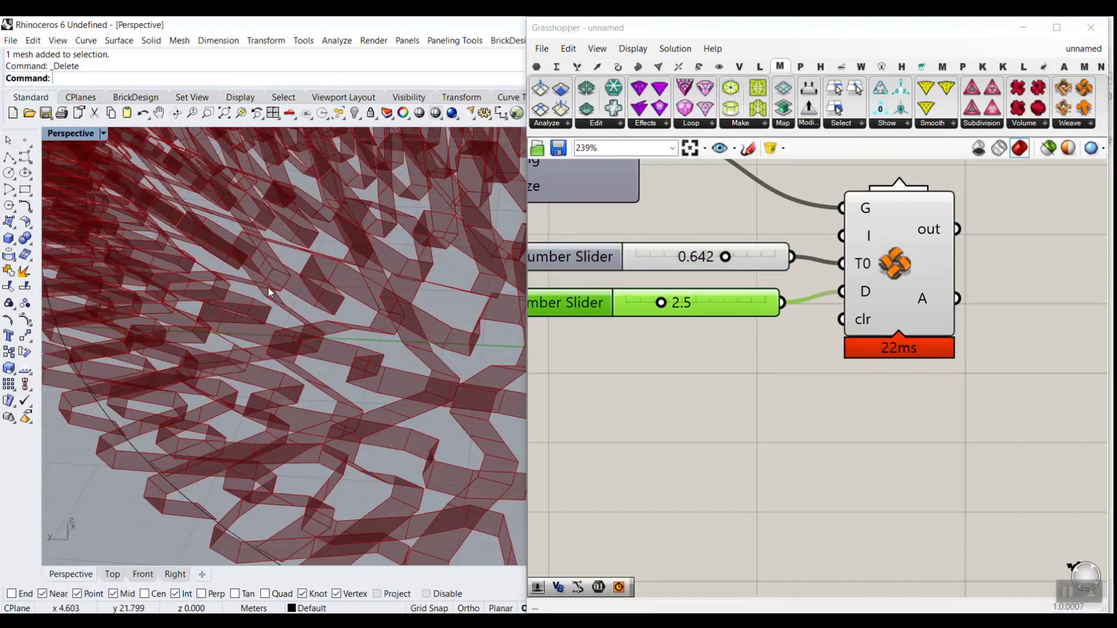
Step: Try a lower value and then 3.8 on Thatch's D slider to compare the depth of the weave
{"action": "left_click_drag", "start_coordinate": [669, 306], "coordinate": [633, 307]}
{"action": "scroll", "coordinate": [234, 321], "scroll_direction": "down", "scroll_amount": 5}
{"action": "right_click_drag", "start_coordinate": [233, 316], "coordinate": [302, 386]}
{"action": "scroll", "coordinate": [342, 412], "scroll_direction": "up", "scroll_amount": 5}
{"action": "left_click_drag", "start_coordinate": [638, 308], "coordinate": [678, 303]}
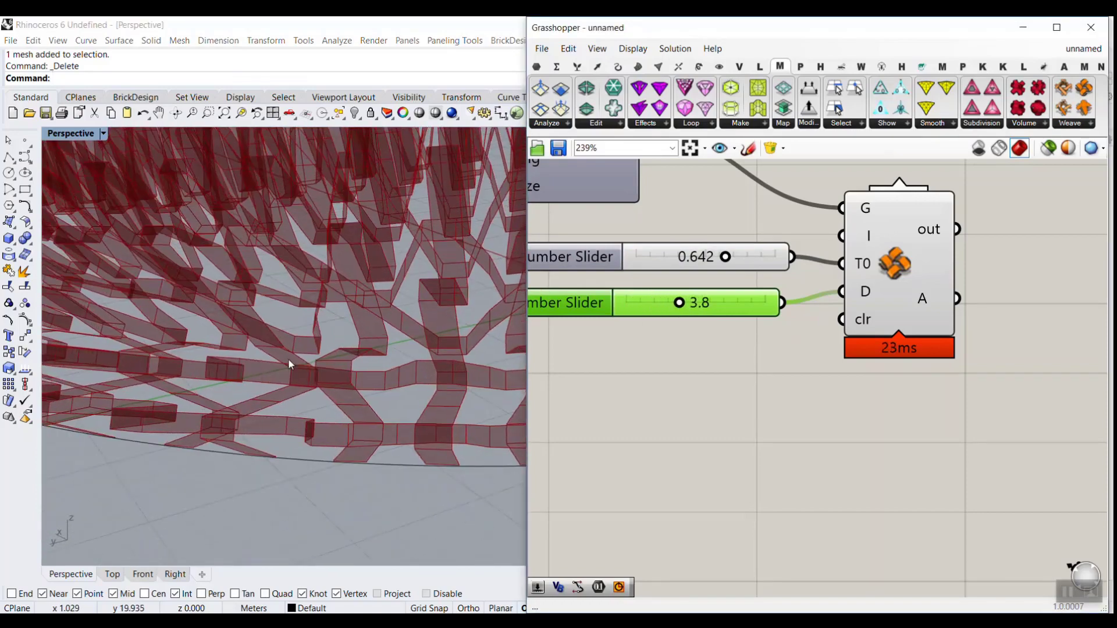
Step: Set Thatch's D slider to 0.7 and inspect the woven strips from several angles
{"action": "scroll", "coordinate": [291, 366], "scroll_direction": "down", "scroll_amount": 5}
{"action": "right_click_drag", "start_coordinate": [292, 366], "coordinate": [195, 362]}
{"action": "left_click_drag", "start_coordinate": [680, 304], "coordinate": [640, 309]}
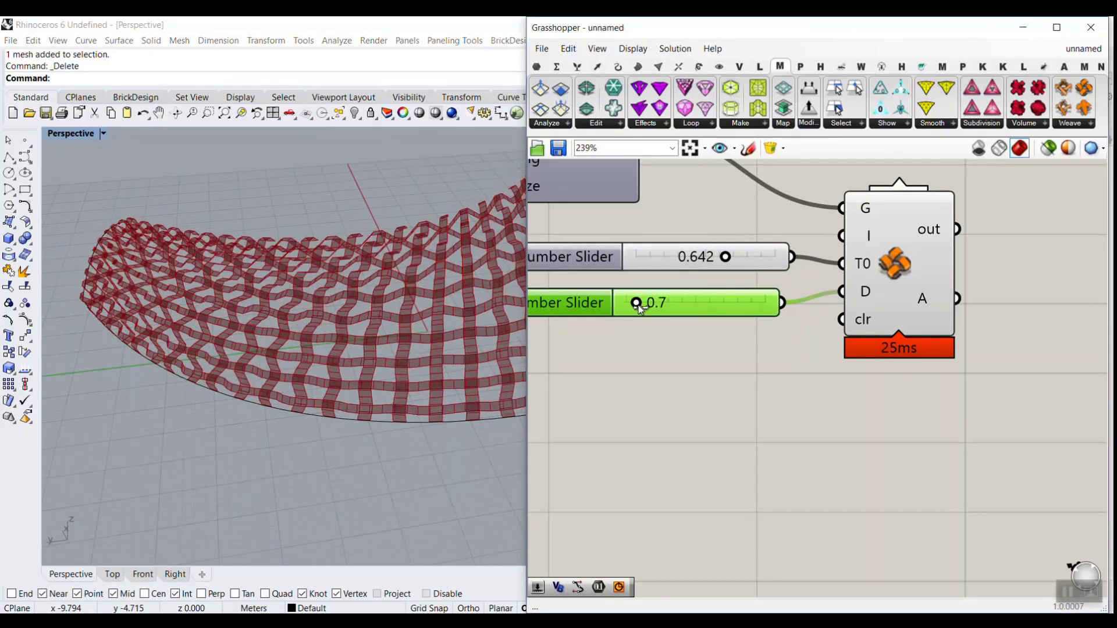
{"action": "scroll", "coordinate": [916, 311], "scroll_direction": "up", "scroll_amount": 2}
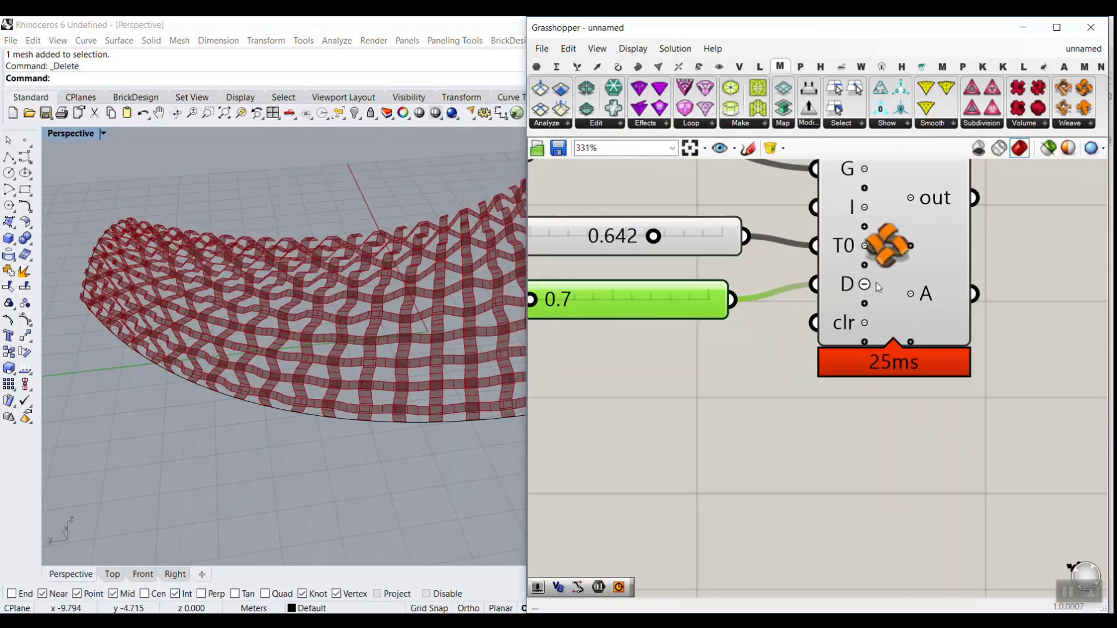
{"action": "scroll", "coordinate": [346, 366], "scroll_direction": "down", "scroll_amount": 5}
{"action": "scroll", "coordinate": [273, 355], "scroll_direction": "up", "scroll_amount": 6}
{"action": "right_click_drag", "start_coordinate": [324, 327], "coordinate": [291, 296]}
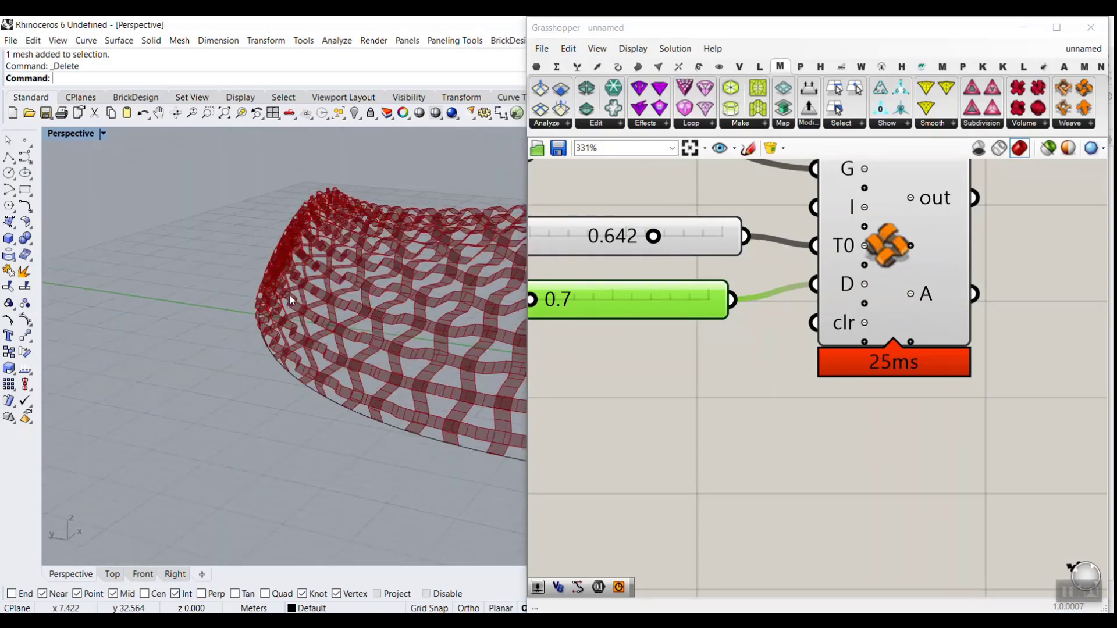
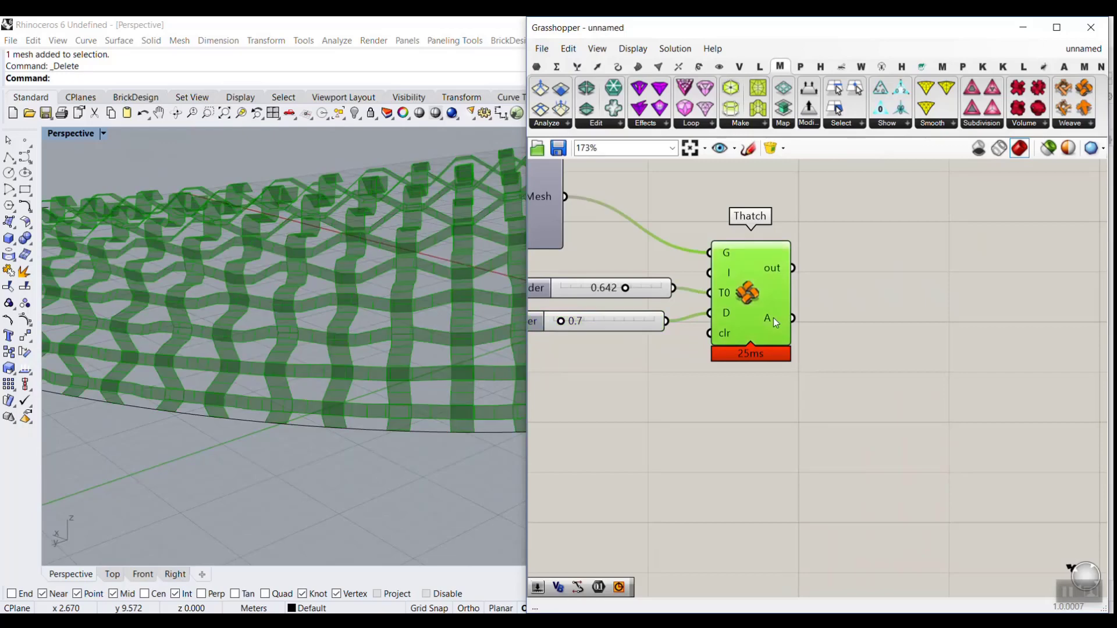
Step: Bake Thatch's A output to Rhino and move the baked weave mesh away from the preview
{"action": "right_click", "coordinate": [773, 317]}
{"action": "left_click", "coordinate": [802, 342]}
{"action": "left_click", "coordinate": [810, 476]}
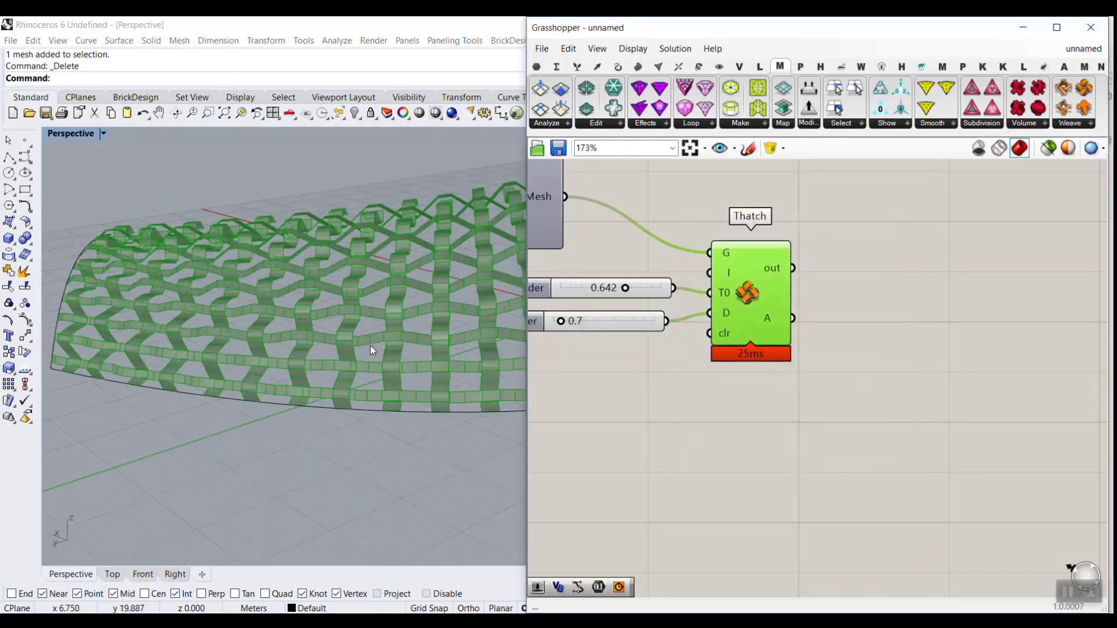
{"action": "scroll", "coordinate": [429, 371], "scroll_direction": "down", "scroll_amount": 5}
{"action": "left_click_drag", "start_coordinate": [420, 361], "coordinate": [242, 386]}
{"action": "left_click", "coordinate": [202, 262]}
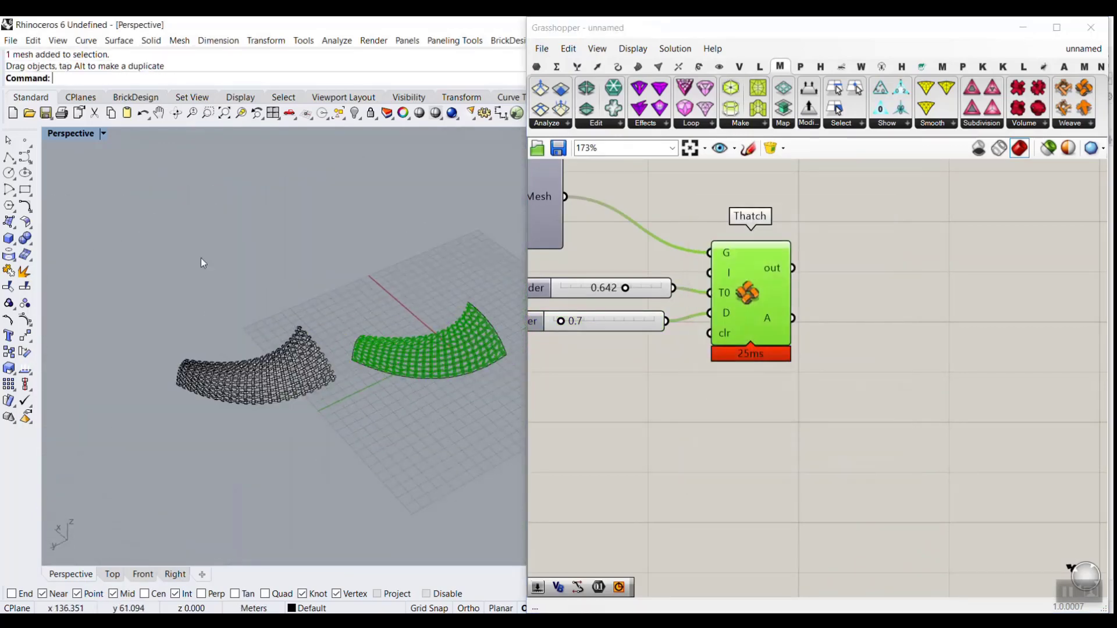
Step: Inspect the baked weave mesh up close, delete it, and deselect Thatch on the canvas
{"action": "scroll", "coordinate": [249, 385], "scroll_direction": "up", "scroll_amount": 7}
{"action": "right_click_drag", "start_coordinate": [249, 385], "coordinate": [261, 365]}
{"action": "scroll", "coordinate": [327, 389], "scroll_direction": "up", "scroll_amount": 4}
{"action": "right_click_drag", "start_coordinate": [334, 354], "coordinate": [335, 327]}
{"action": "left_click", "coordinate": [337, 326]}
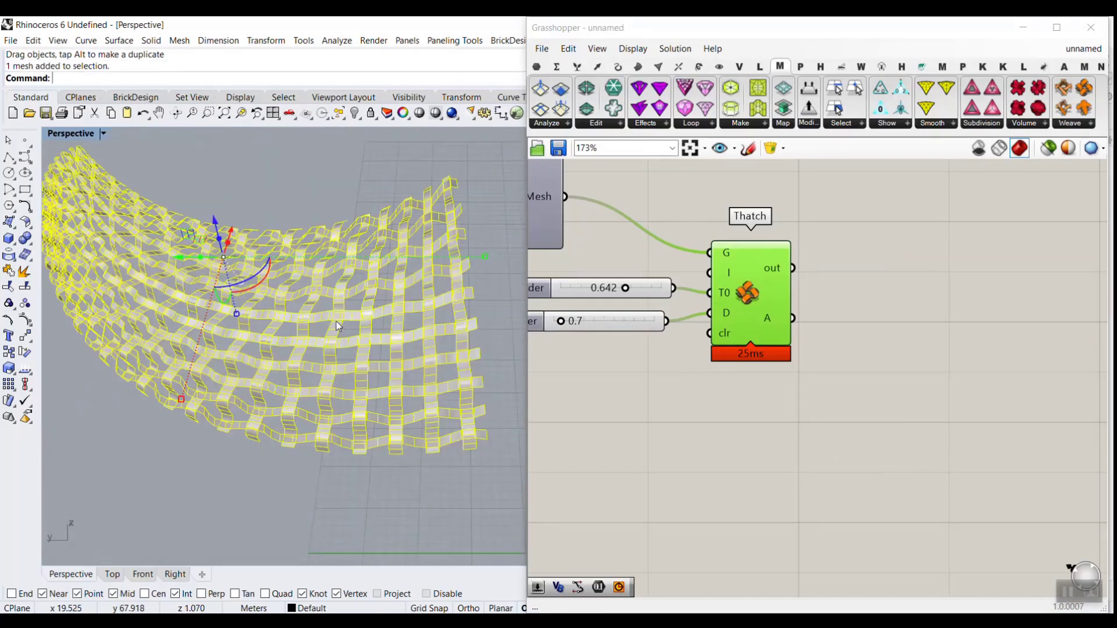
{"action": "key", "text": "Delete"}
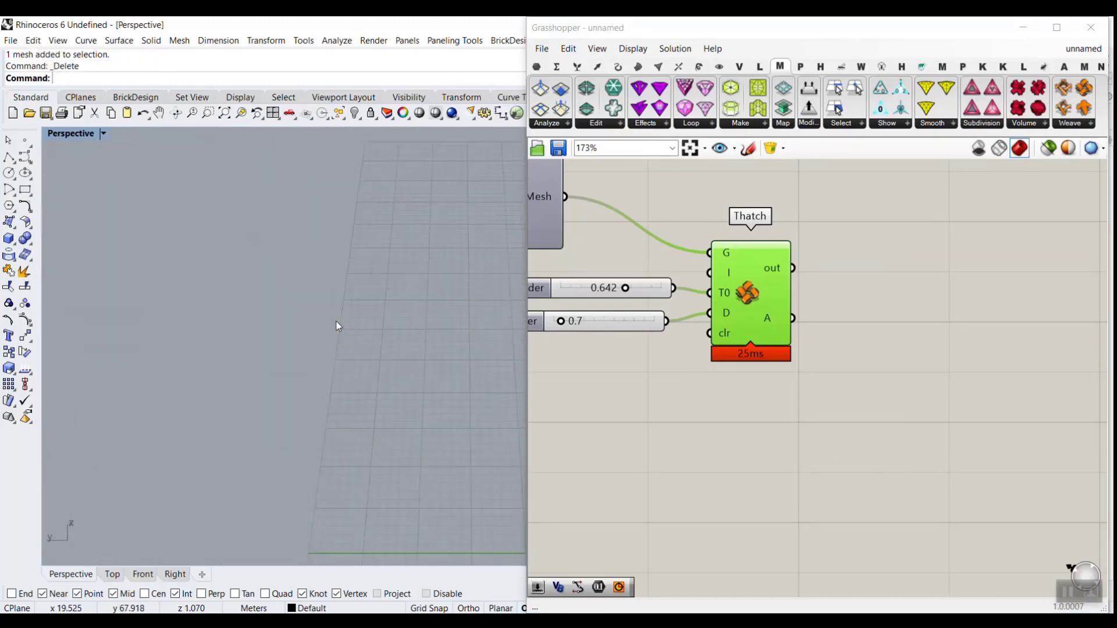
{"action": "scroll", "coordinate": [336, 321], "scroll_direction": "down", "scroll_amount": 15}
{"action": "scroll", "coordinate": [396, 324], "scroll_direction": "up", "scroll_amount": 15}
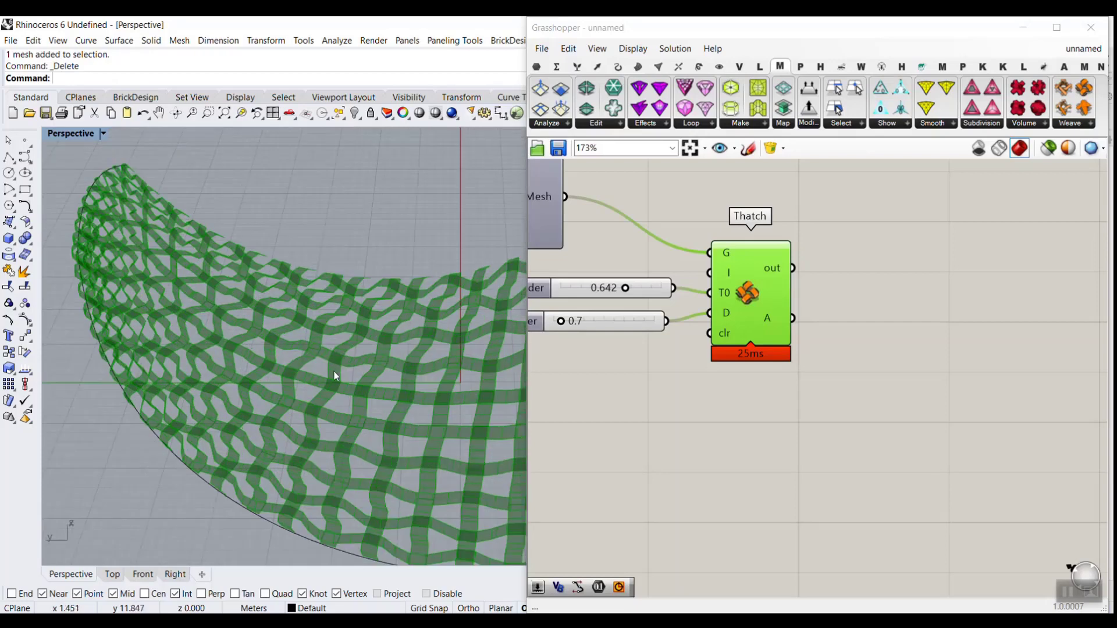
{"action": "right_click_drag", "start_coordinate": [334, 376], "coordinate": [477, 369]}
{"action": "left_click", "coordinate": [820, 412]}
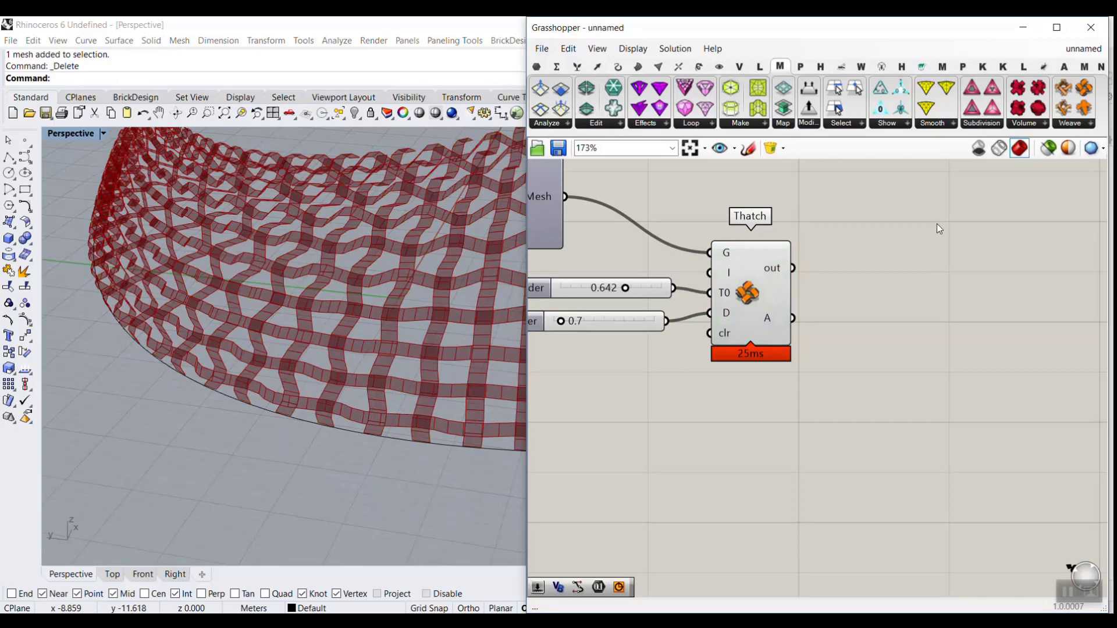
Step: Add a Weaverbird's Mesh Thicken component beside Thatch and connect Thatch's A output to its Mesh/Curves input
{"action": "left_click", "coordinate": [863, 66]}
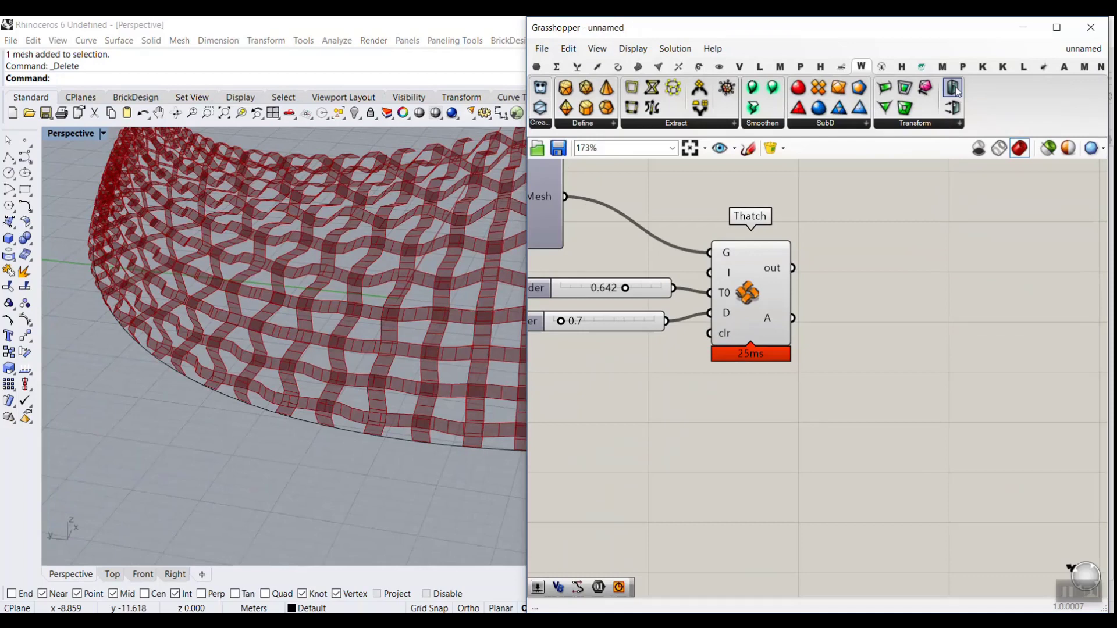
{"action": "left_click_drag", "start_coordinate": [951, 87], "coordinate": [947, 327]}
{"action": "scroll", "coordinate": [724, 235], "scroll_direction": "up", "scroll_amount": 2}
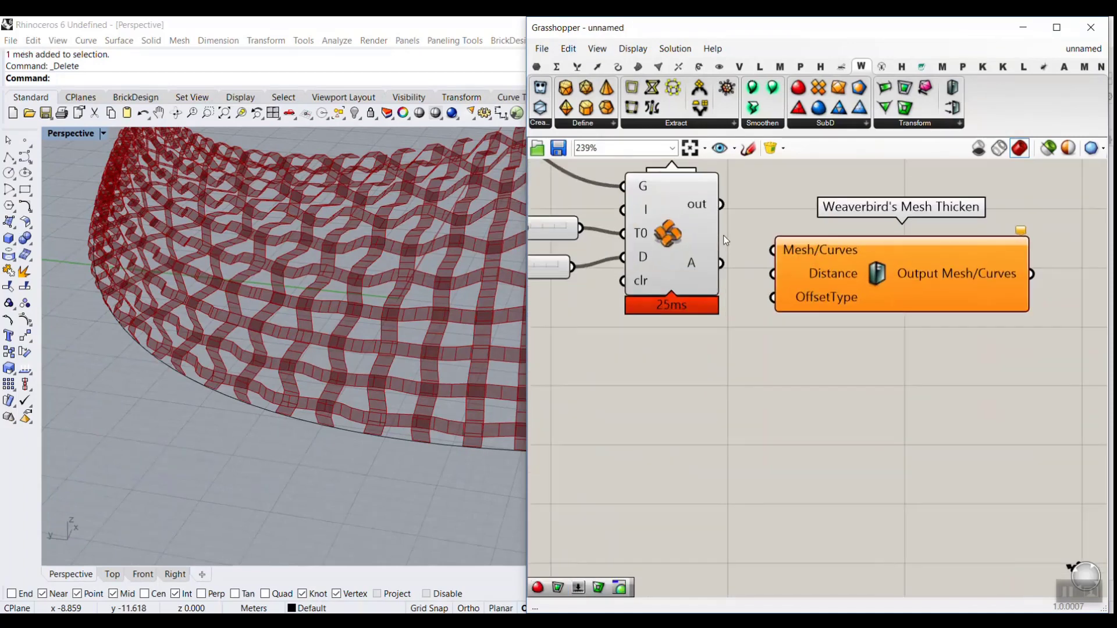
{"action": "left_click_drag", "start_coordinate": [720, 269], "coordinate": [782, 253]}
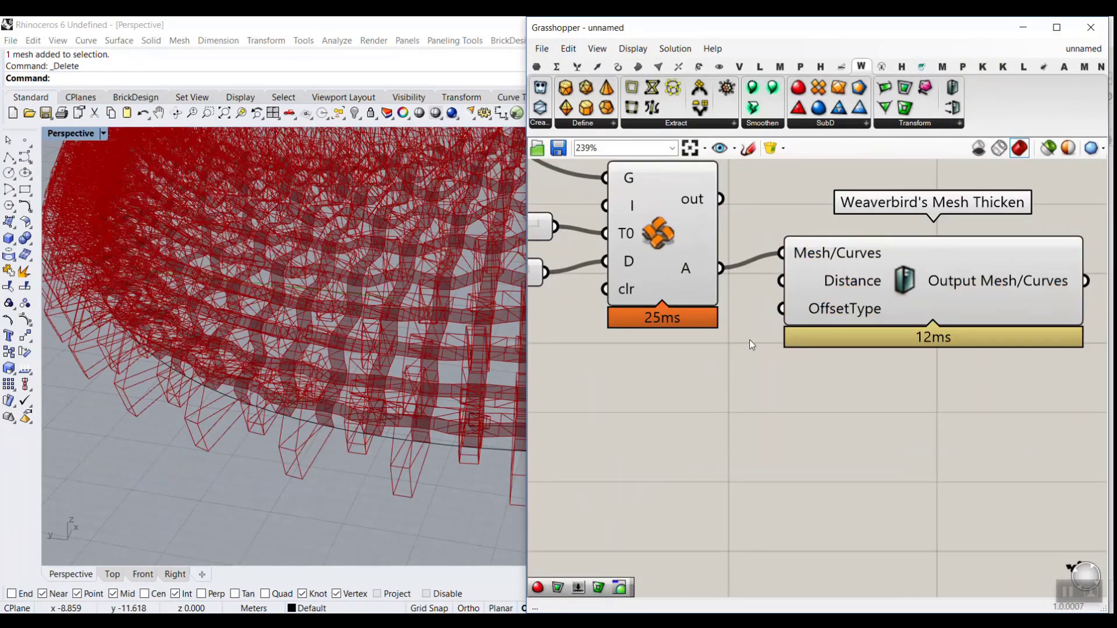
Step: Turn off the Thatch preview and move the Mesh Thicken component farther from Thatch
{"action": "right_click", "coordinate": [662, 219]}
{"action": "left_click", "coordinate": [687, 246]}
{"action": "left_click_drag", "start_coordinate": [882, 269], "coordinate": [933, 322]}
{"action": "left_click", "coordinate": [689, 375]}
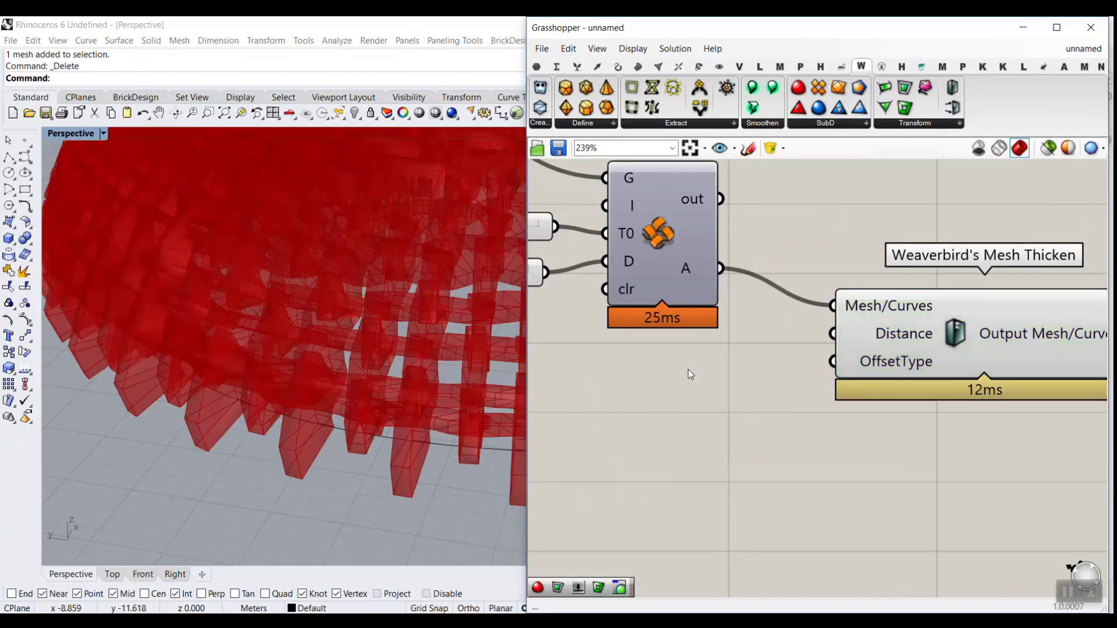
Step: Add a number slider starting at 1.22, connect it to Mesh Thicken's Distance input, and set it to 0.51
{"action": "double_click", "coordinate": [689, 370]}
{"action": "type", "text": "1."}
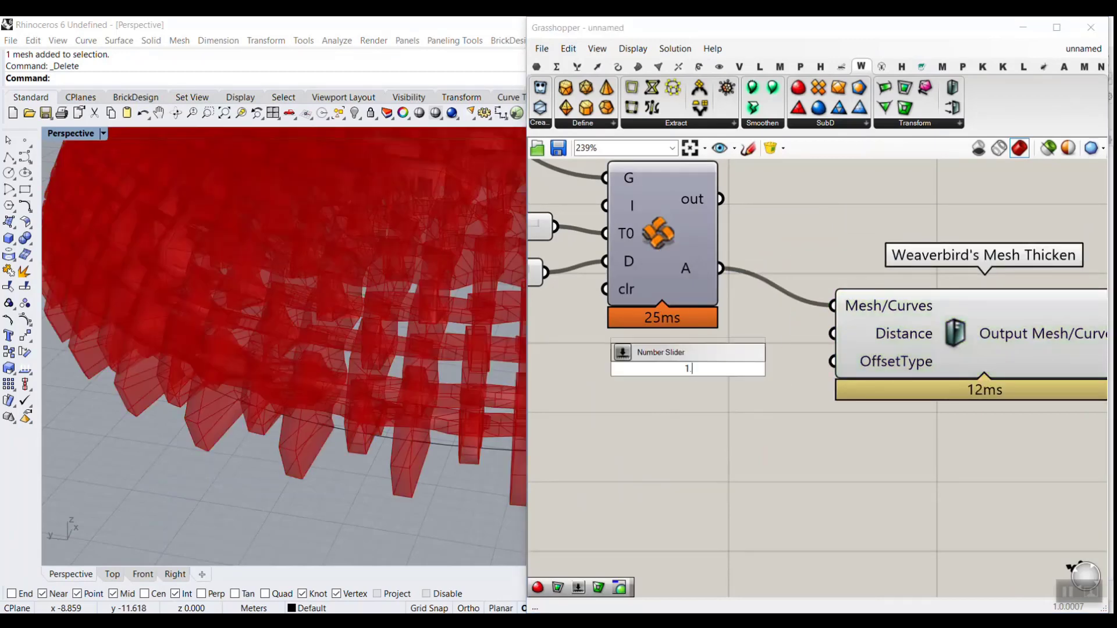
{"action": "type", "text": "22"}
{"action": "key", "text": "Return"}
{"action": "left_click_drag", "start_coordinate": [776, 368], "coordinate": [832, 334]}
{"action": "left_click_drag", "start_coordinate": [670, 356], "coordinate": [660, 355]}
{"action": "scroll", "coordinate": [727, 352], "scroll_direction": "down", "scroll_amount": 2}
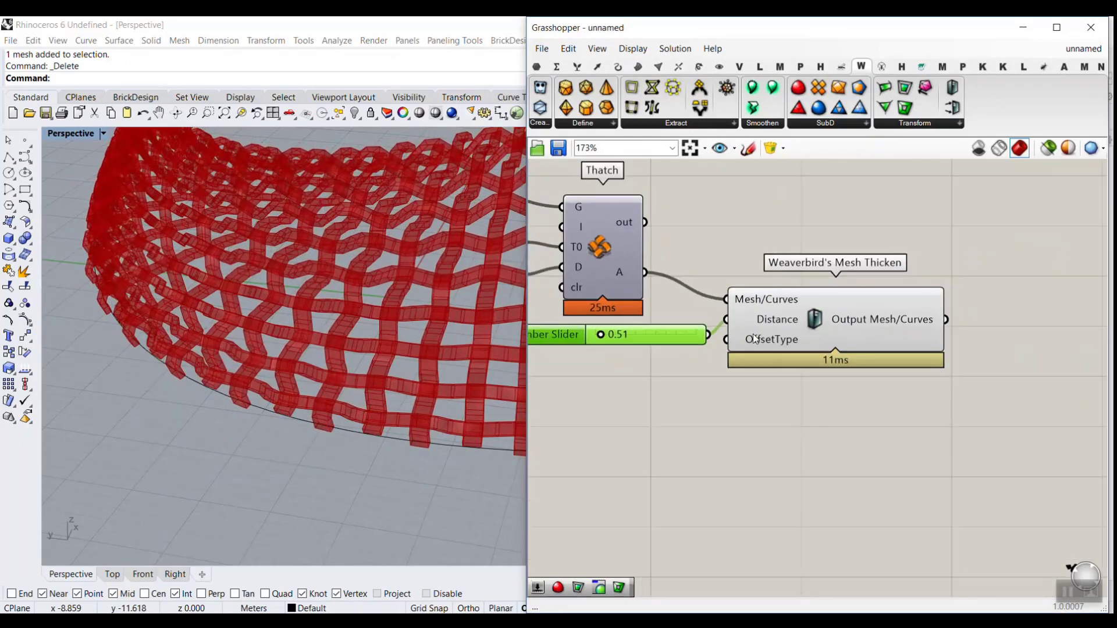
Step: Bake the Mesh Thicken output into the Rhino model with the default attributes
{"action": "right_click", "coordinate": [886, 320]}
{"action": "left_click", "coordinate": [919, 344]}
{"action": "left_click", "coordinate": [931, 475]}
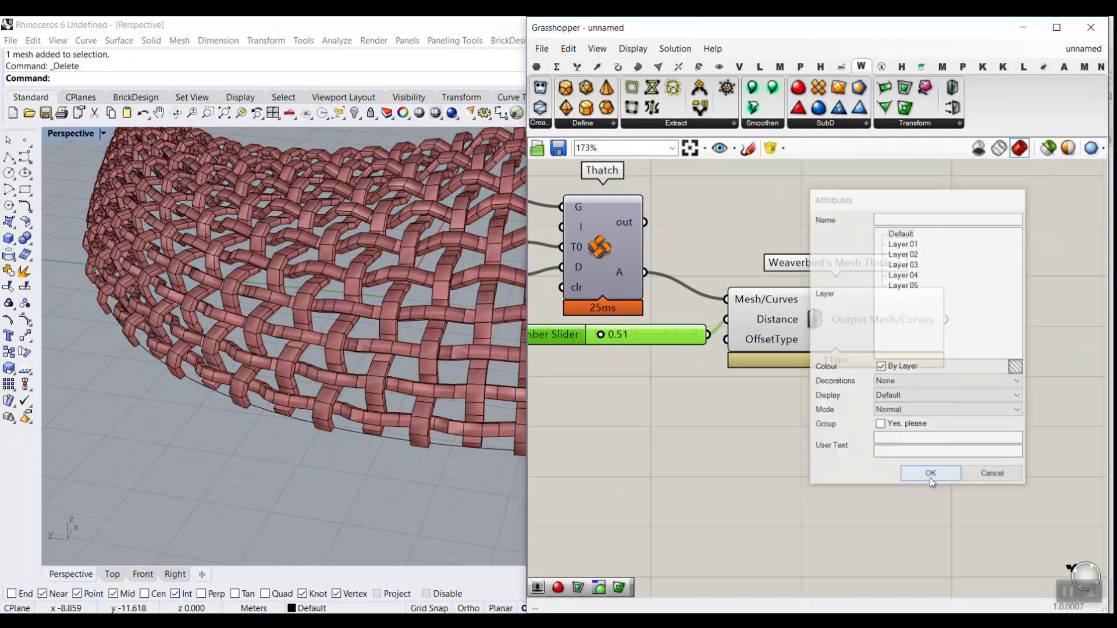
Step: Examine the baked thickened weave from several angles, checking the strip edges and corners up close
{"action": "right_click_drag", "start_coordinate": [343, 381], "coordinate": [295, 386]}
{"action": "scroll", "coordinate": [264, 292], "scroll_direction": "up", "scroll_amount": 10}
{"action": "scroll", "coordinate": [292, 316], "scroll_direction": "down", "scroll_amount": 9}
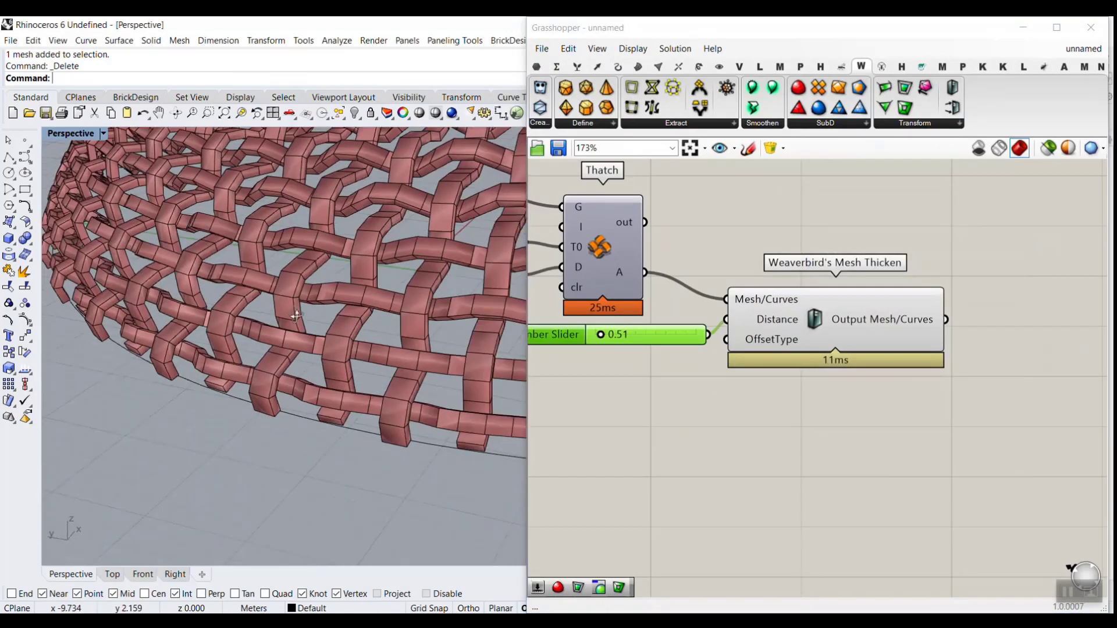
{"action": "right_click_drag", "start_coordinate": [292, 317], "coordinate": [399, 335]}
{"action": "scroll", "coordinate": [273, 302], "scroll_direction": "up", "scroll_amount": 8}
{"action": "scroll", "coordinate": [262, 303], "scroll_direction": "down", "scroll_amount": 11}
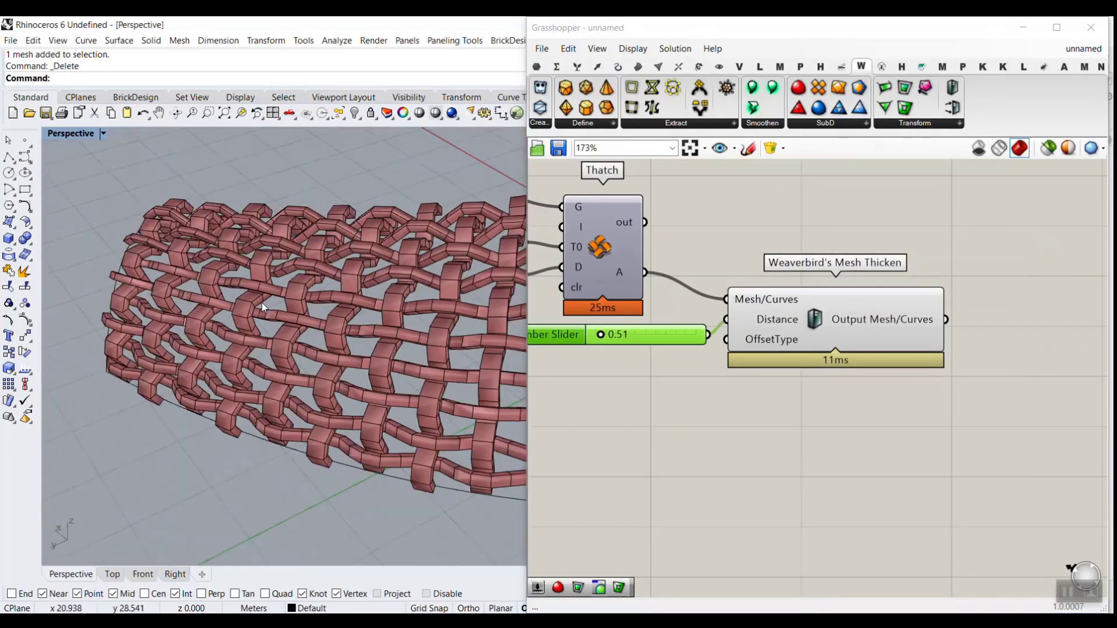
{"action": "scroll", "coordinate": [214, 245], "scroll_direction": "up", "scroll_amount": 5}
{"action": "scroll", "coordinate": [203, 265], "scroll_direction": "down", "scroll_amount": 4}
{"action": "scroll", "coordinate": [204, 273], "scroll_direction": "up", "scroll_amount": 5}
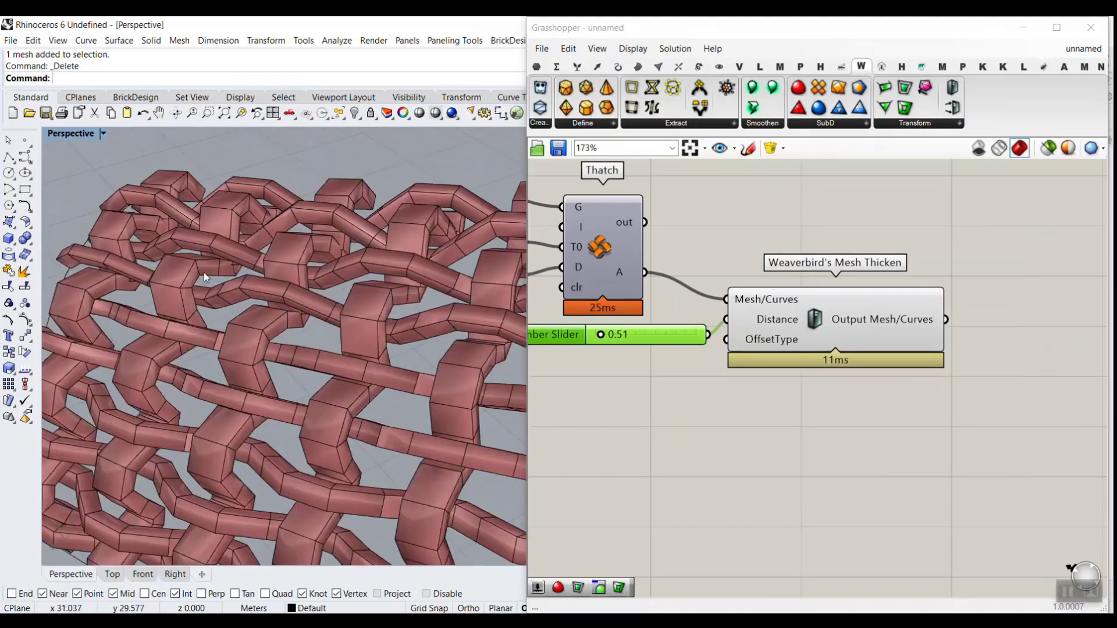
{"action": "scroll", "coordinate": [148, 253], "scroll_direction": "up", "scroll_amount": 3}
{"action": "scroll", "coordinate": [171, 274], "scroll_direction": "down", "scroll_amount": 3}
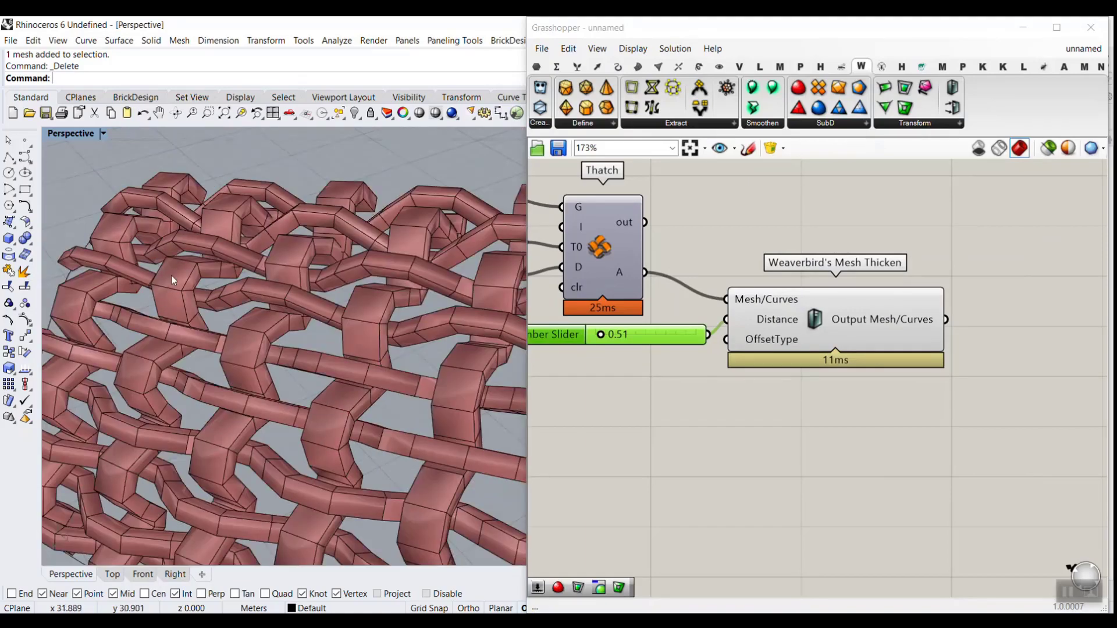
{"action": "scroll", "coordinate": [295, 281], "scroll_direction": "up", "scroll_amount": 5}
{"action": "scroll", "coordinate": [394, 281], "scroll_direction": "down", "scroll_amount": 3}
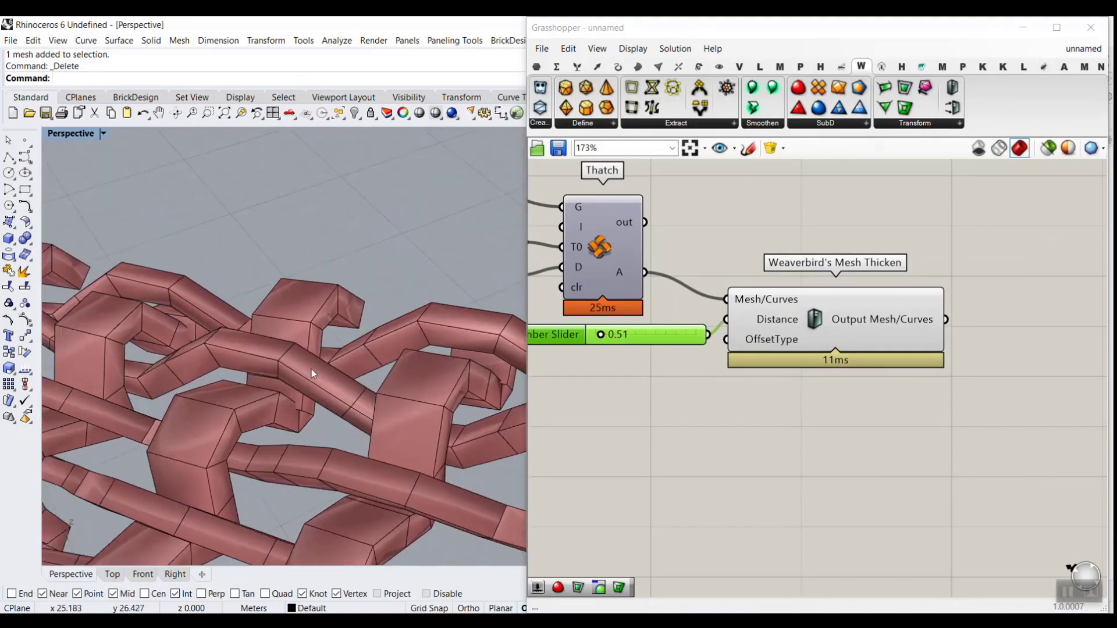
{"action": "scroll", "coordinate": [225, 441], "scroll_direction": "up", "scroll_amount": 5}
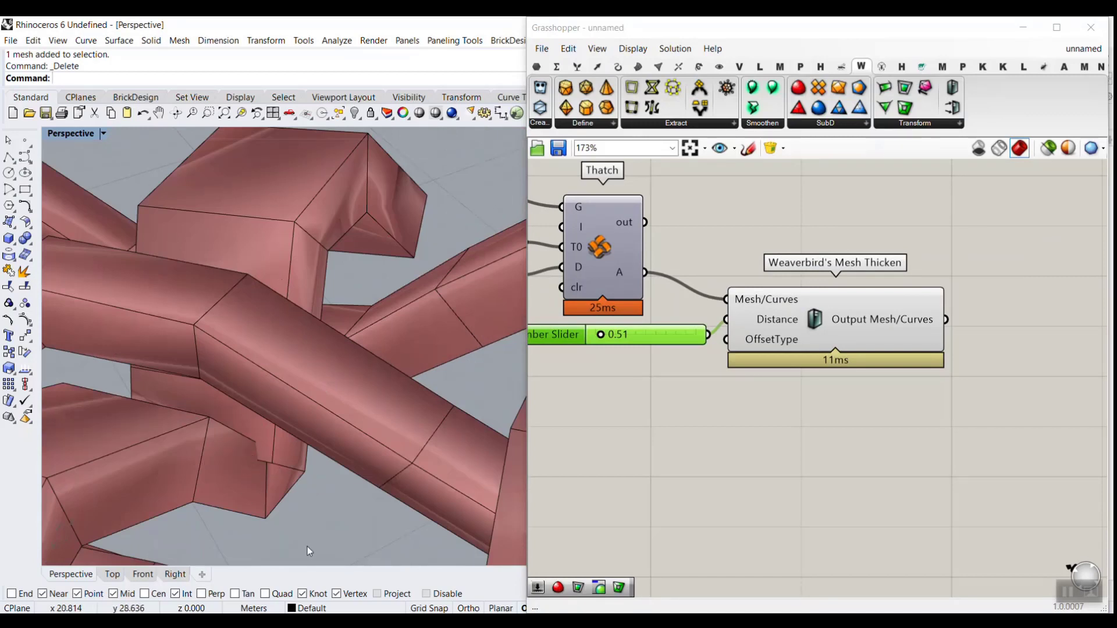
Step: Undo the bake and set the slider feeding Mesh Thicken's Distance input to 0.16
{"action": "key", "text": "ctrl+z"}
{"action": "left_click_drag", "start_coordinate": [594, 338], "coordinate": [598, 340]}
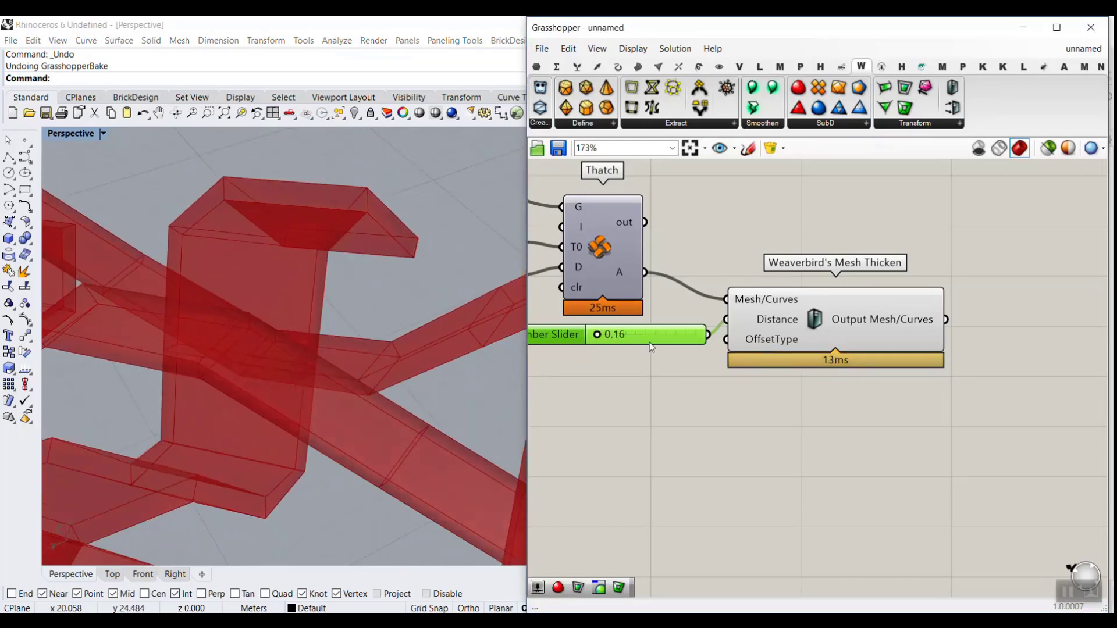
{"action": "scroll", "coordinate": [172, 322], "scroll_direction": "down", "scroll_amount": 15}
{"action": "right_click_drag", "start_coordinate": [1021, 379], "coordinate": [896, 380]}
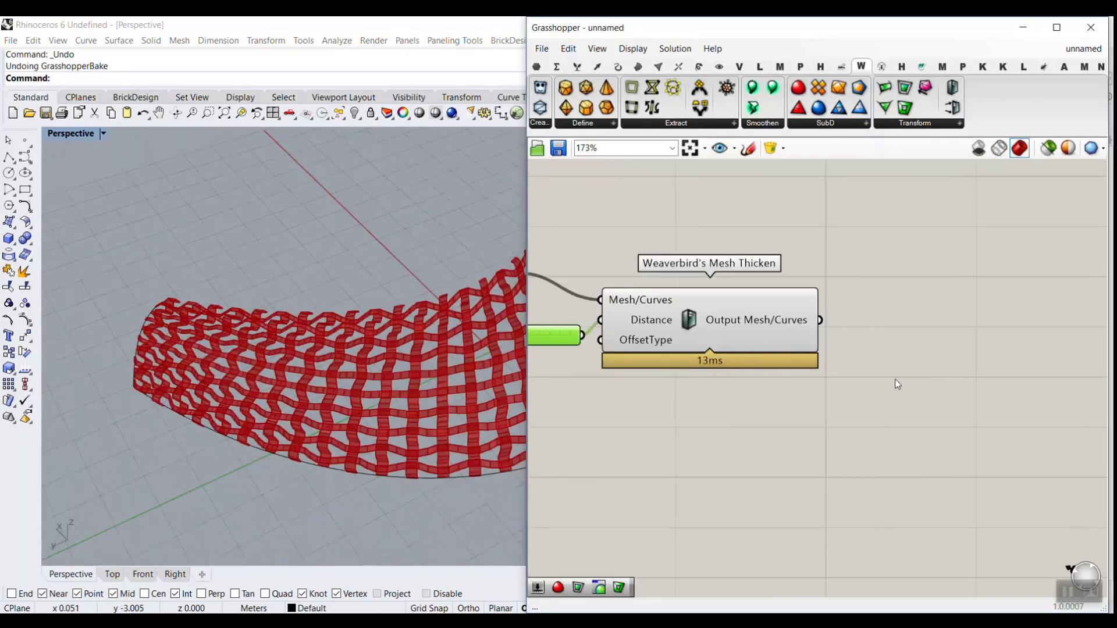
{"action": "left_click", "coordinate": [898, 384]}
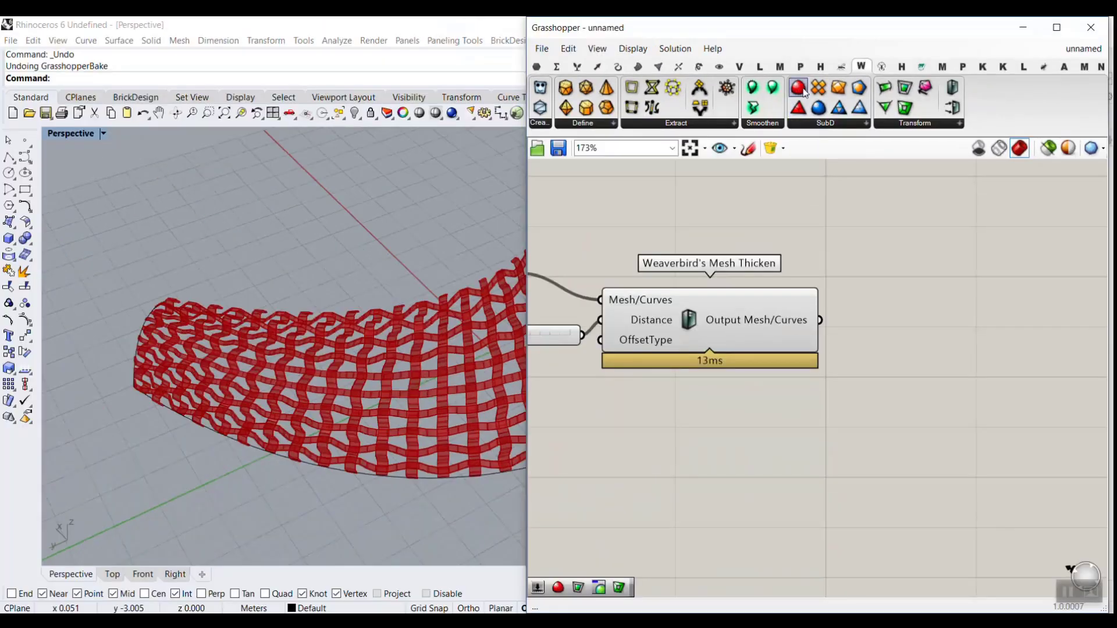
Step: Add a Weaverbird's Catmull-Clark Subdivision component beside Mesh Thicken and feed its Mesh/Curves input from Mesh Thicken's output
{"action": "left_click_drag", "start_coordinate": [805, 92], "coordinate": [947, 414]}
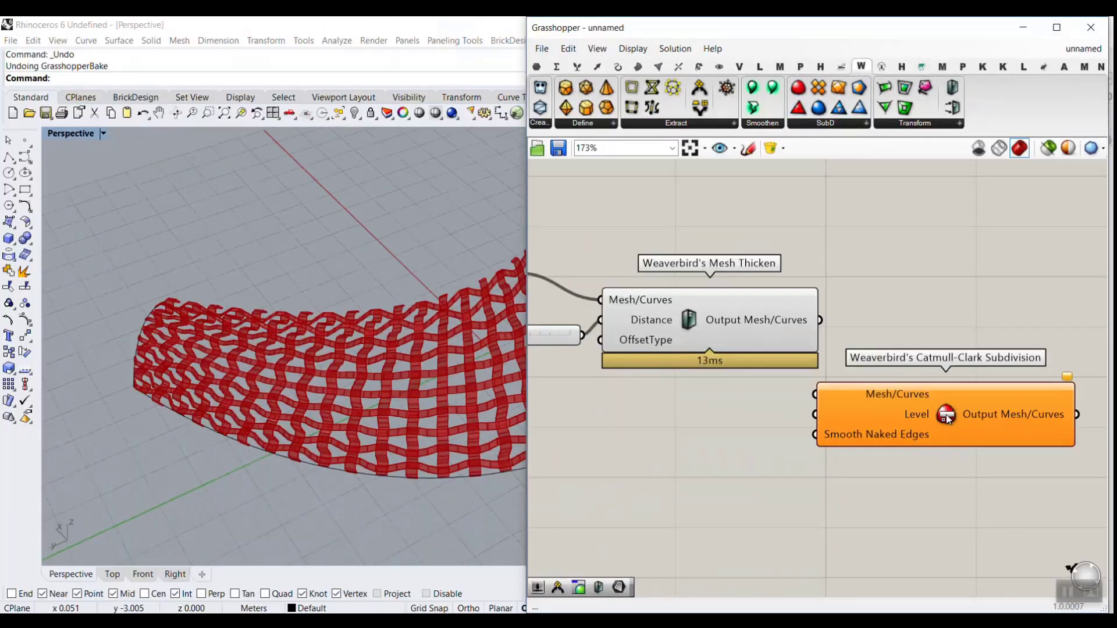
{"action": "right_click_drag", "start_coordinate": [822, 395], "coordinate": [676, 332]}
{"action": "scroll", "coordinate": [616, 303], "scroll_direction": "up", "scroll_amount": 2}
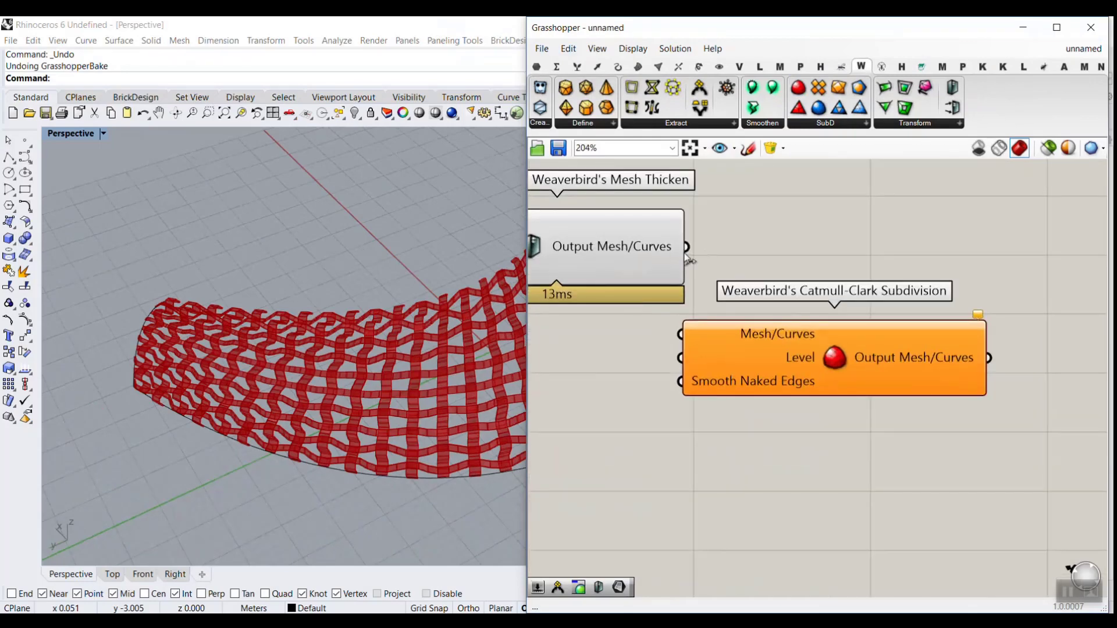
{"action": "left_click_drag", "start_coordinate": [686, 249], "coordinate": [690, 334]}
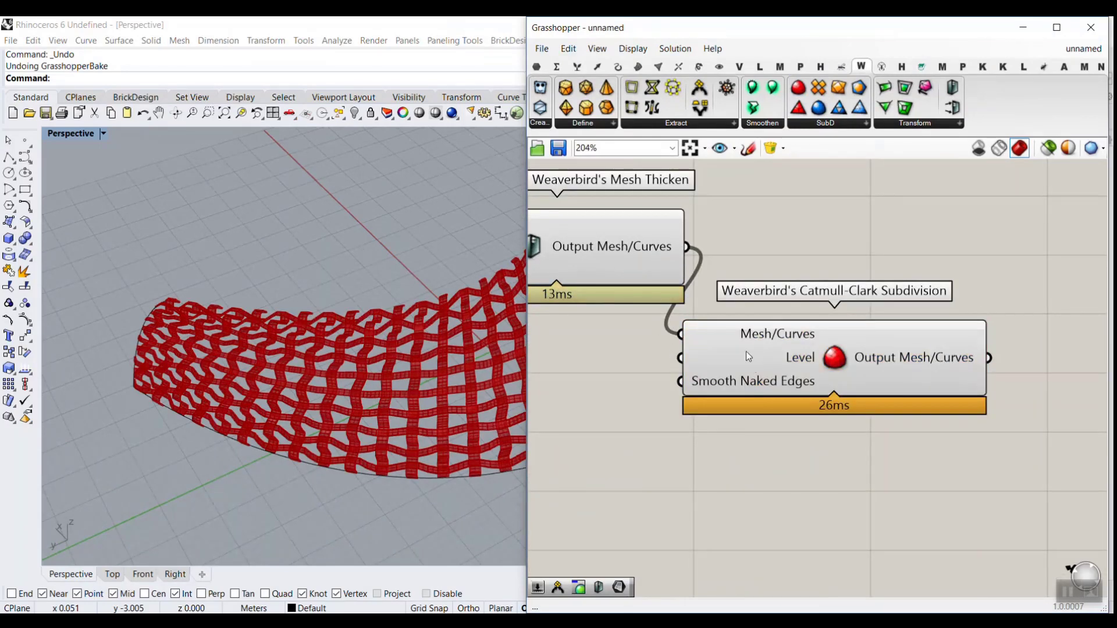
{"action": "left_click_drag", "start_coordinate": [748, 356], "coordinate": [806, 376]}
Step: Turn off the Mesh Thicken preview and check the subdivided weave in the perspective view
{"action": "right_click", "coordinate": [540, 248]}
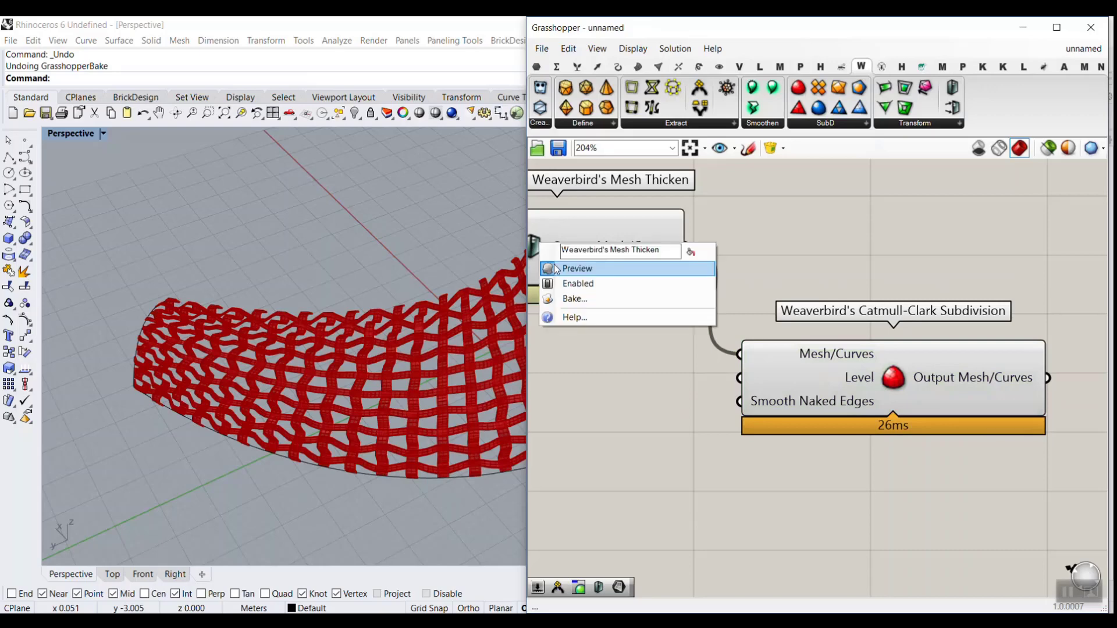
{"action": "left_click", "coordinate": [556, 267]}
{"action": "scroll", "coordinate": [268, 343], "scroll_direction": "down", "scroll_amount": 3}
{"action": "right_click_drag", "start_coordinate": [274, 343], "coordinate": [237, 354]}
{"action": "scroll", "coordinate": [254, 342], "scroll_direction": "up", "scroll_amount": 6}
{"action": "scroll", "coordinate": [254, 342], "scroll_direction": "down", "scroll_amount": 2}
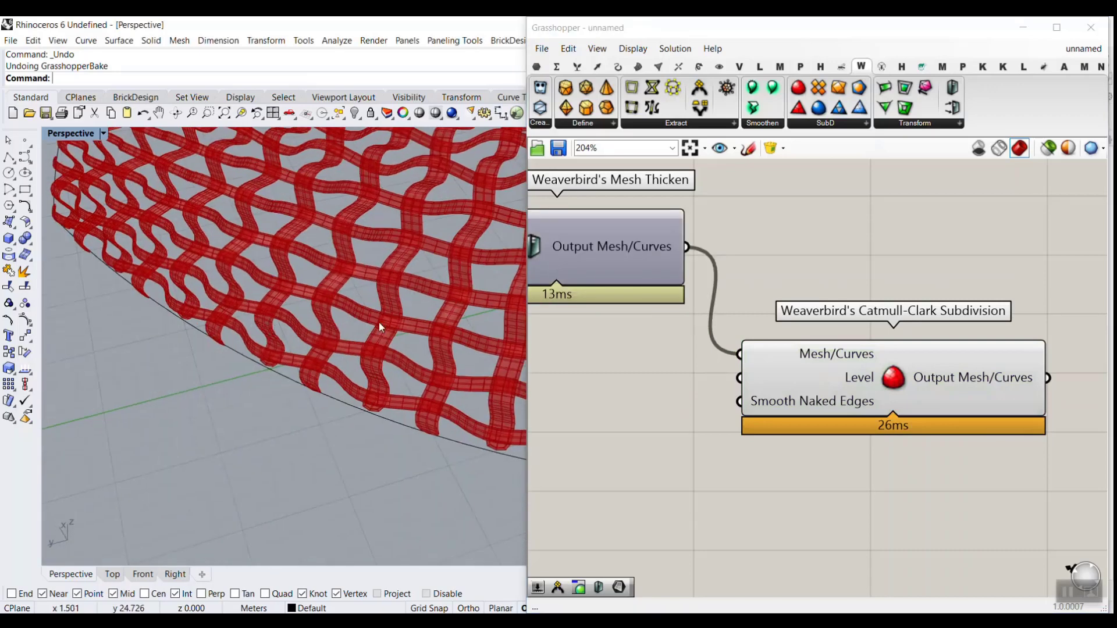
Step: Add a number slider with value 3, connect it to the Catmull-Clark Level input, and check the smoothed strips
{"action": "double_click", "coordinate": [613, 384]}
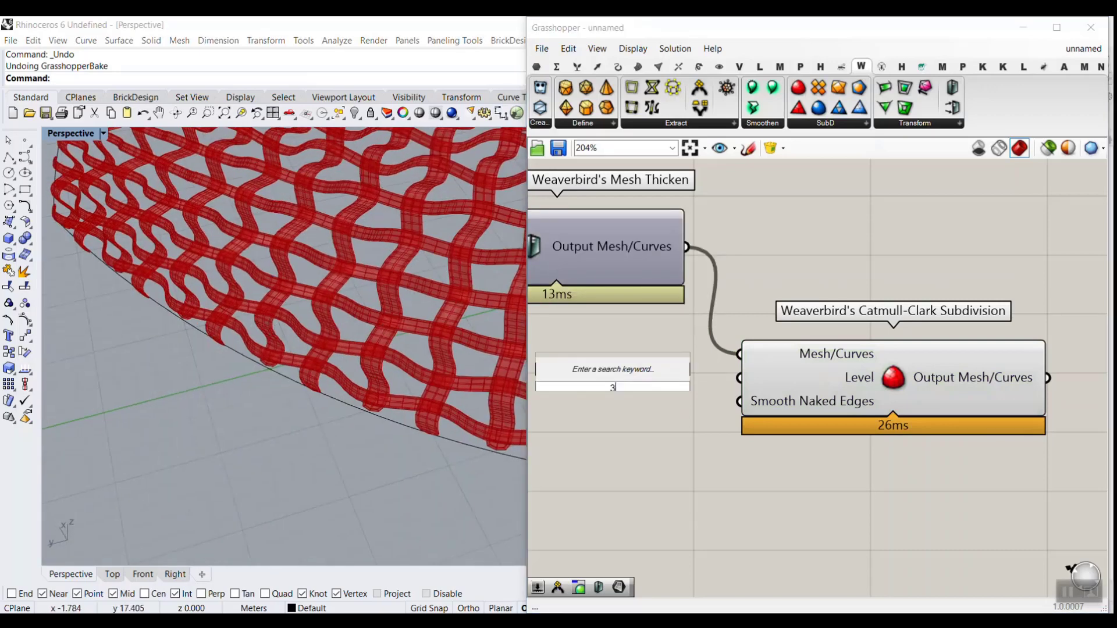
{"action": "type", "text": "3"}
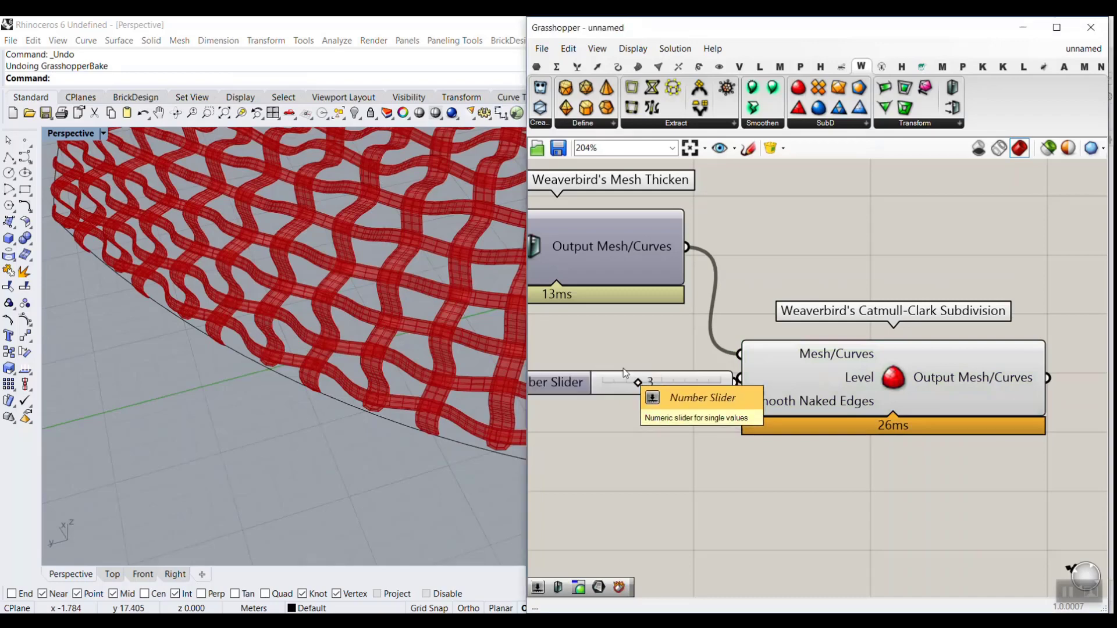
{"action": "left_click", "coordinate": [623, 368]}
{"action": "left_click_drag", "start_coordinate": [704, 371], "coordinate": [739, 378]}
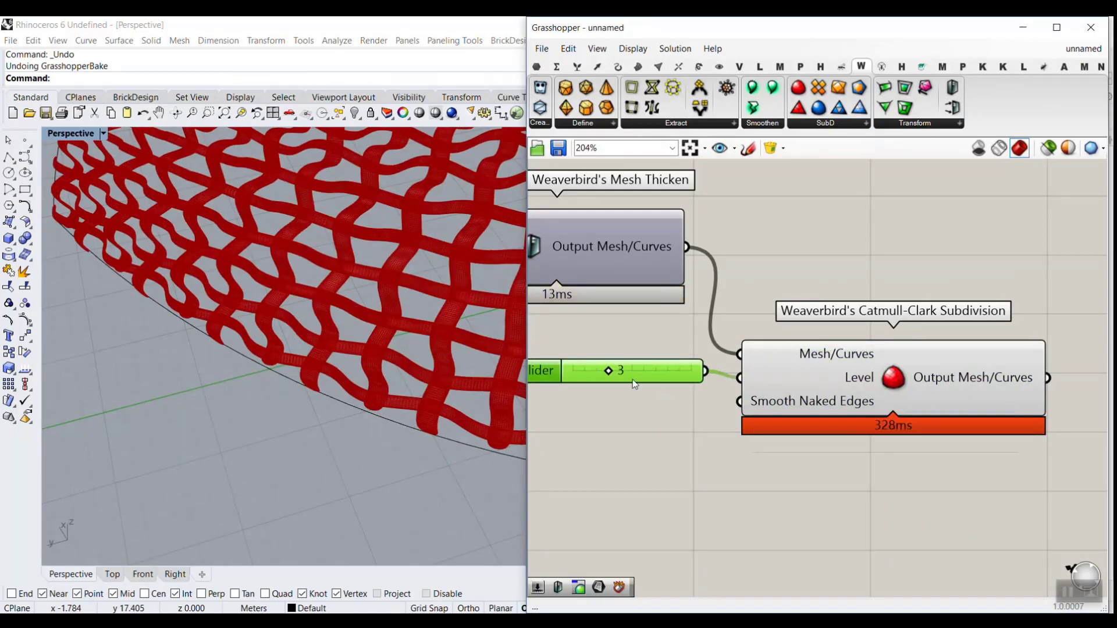
{"action": "scroll", "coordinate": [274, 389], "scroll_direction": "down", "scroll_amount": 7}
{"action": "right_click_drag", "start_coordinate": [302, 368], "coordinate": [312, 326]}
{"action": "scroll", "coordinate": [342, 286], "scroll_direction": "up", "scroll_amount": 12}
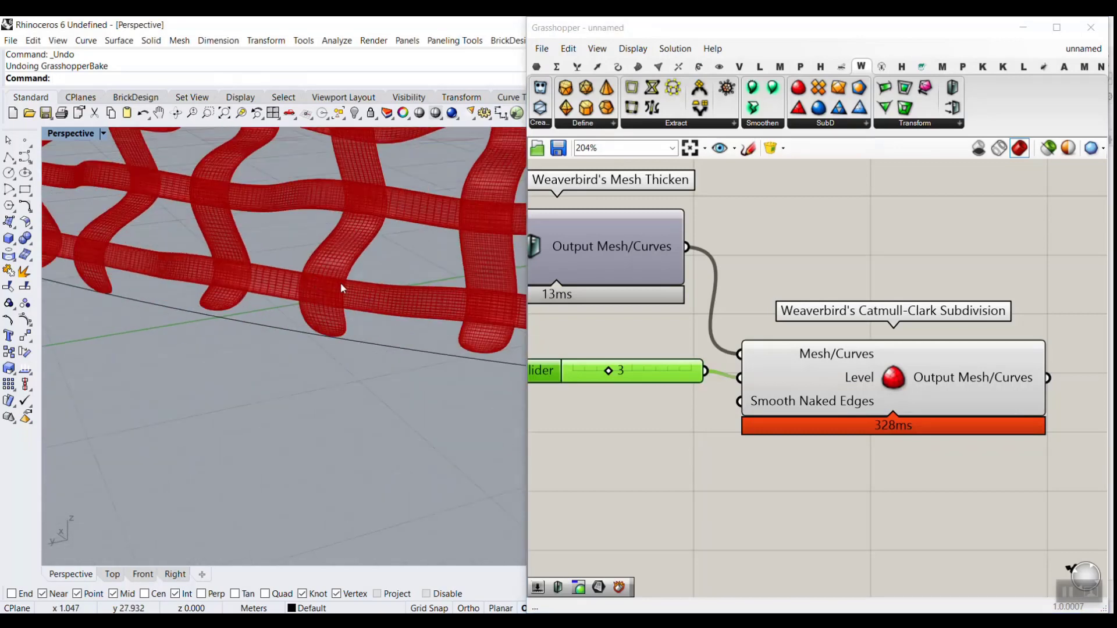
Step: Bake the Catmull-Clark Subdivision output into the Rhino model with the default attributes
{"action": "right_click_drag", "start_coordinate": [960, 353], "coordinate": [834, 341]}
{"action": "right_click", "coordinate": [876, 373]}
{"action": "left_click", "coordinate": [902, 398]}
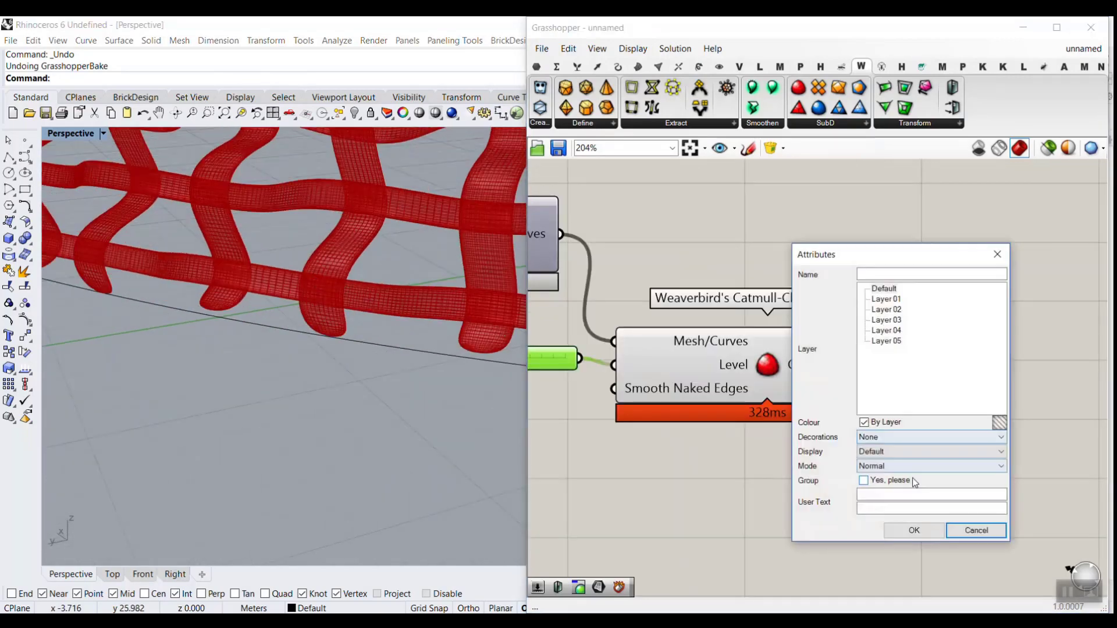
{"action": "left_click", "coordinate": [915, 531]}
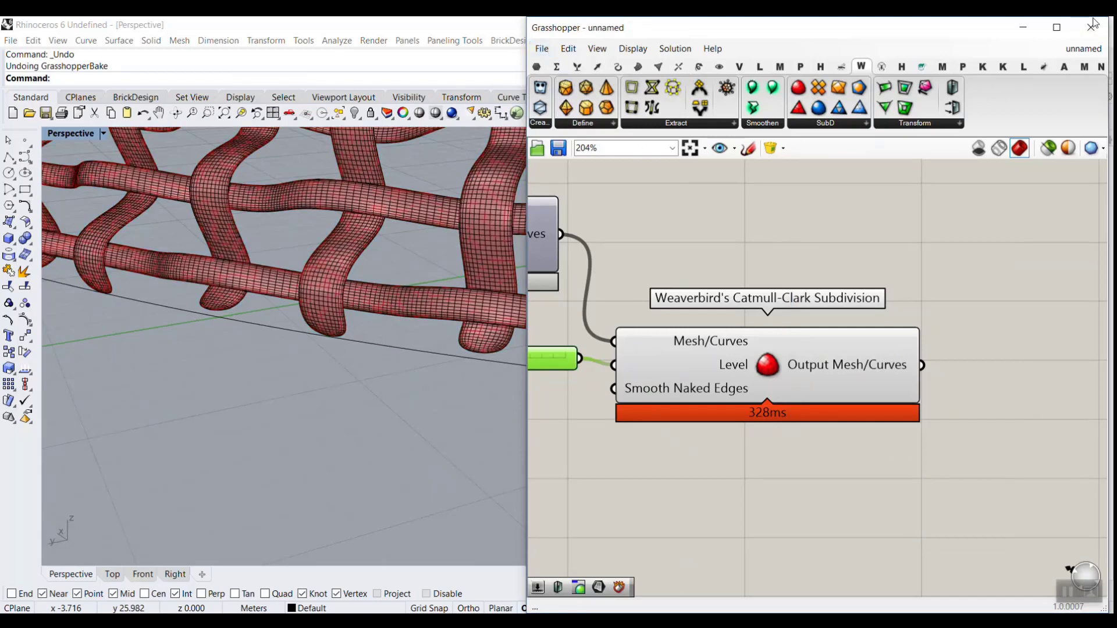
Step: Close the Grasshopper window and examine the baked smooth weave from several angles and up close
{"action": "left_click", "coordinate": [1091, 27]}
{"action": "scroll", "coordinate": [451, 257], "scroll_direction": "down", "scroll_amount": 10}
{"action": "right_click_drag", "start_coordinate": [385, 271], "coordinate": [608, 294]}
{"action": "scroll", "coordinate": [608, 294], "scroll_direction": "up", "scroll_amount": 6}
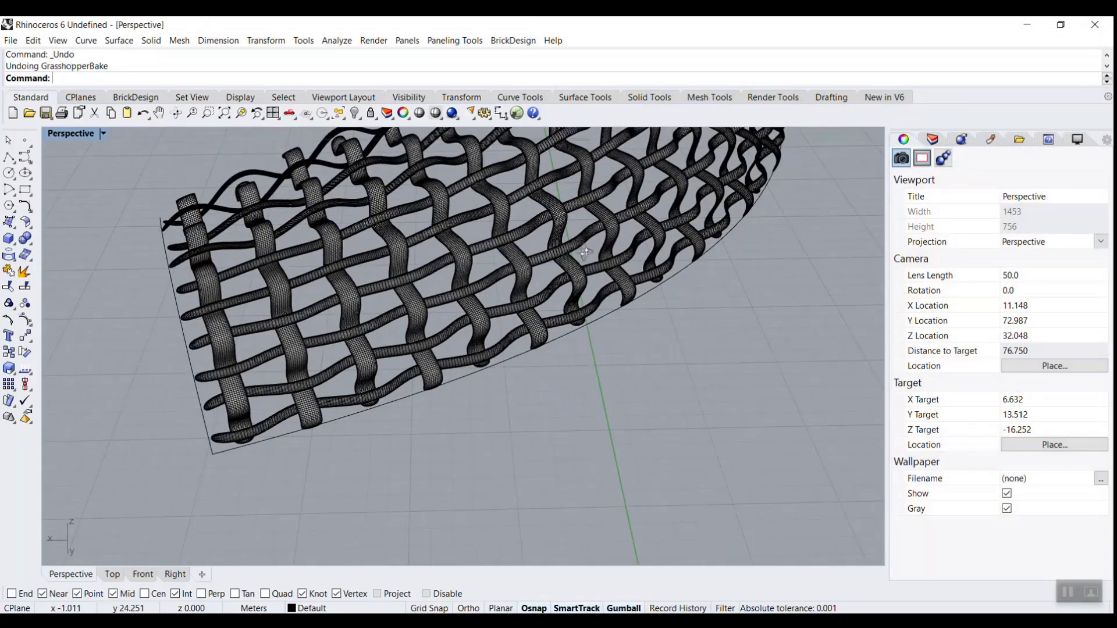
{"action": "right_click_drag", "start_coordinate": [768, 233], "coordinate": [477, 251]}
{"action": "scroll", "coordinate": [511, 281], "scroll_direction": "down", "scroll_amount": 6}
{"action": "scroll", "coordinate": [477, 256], "scroll_direction": "up", "scroll_amount": 8}
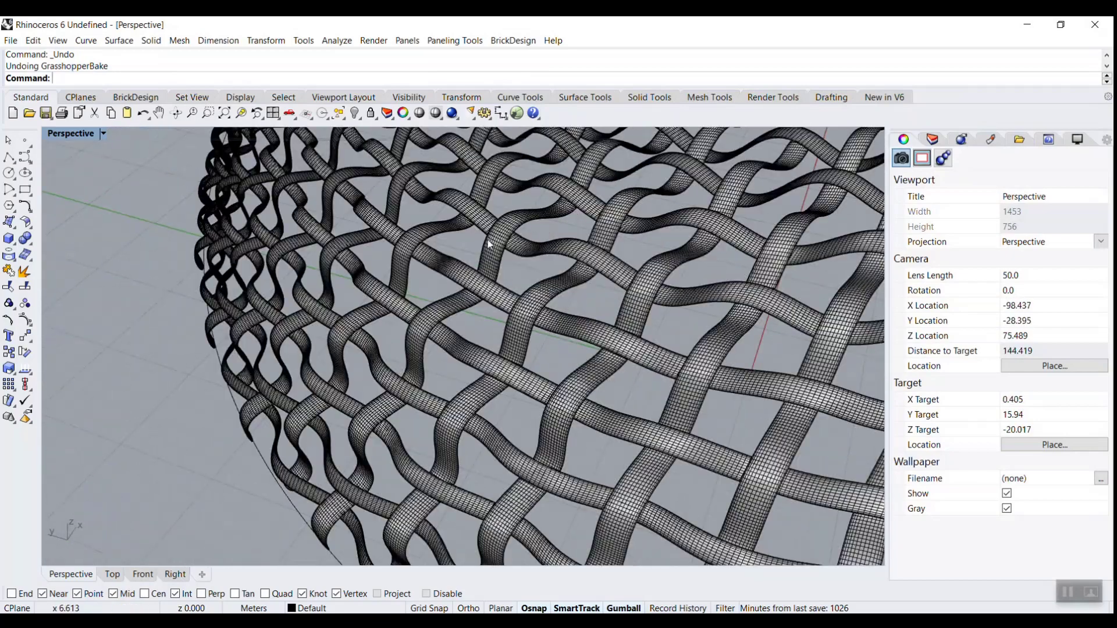
{"action": "mouse_move", "coordinate": [498, 294]}
{"action": "right_mouse_down"}
{"action": "mouse_move", "coordinate": [483, 281]}
{"action": "mouse_move", "coordinate": [505, 296]}
{"action": "right_mouse_up"}
{"action": "scroll", "coordinate": [483, 281], "scroll_direction": "up", "scroll_amount": 4}
{"action": "scroll", "coordinate": [485, 285], "scroll_direction": "down", "scroll_amount": 2}
Step: Switch the Perspective viewport to the Artistic display mode and view the whole weave
{"action": "left_click", "coordinate": [83, 135]}
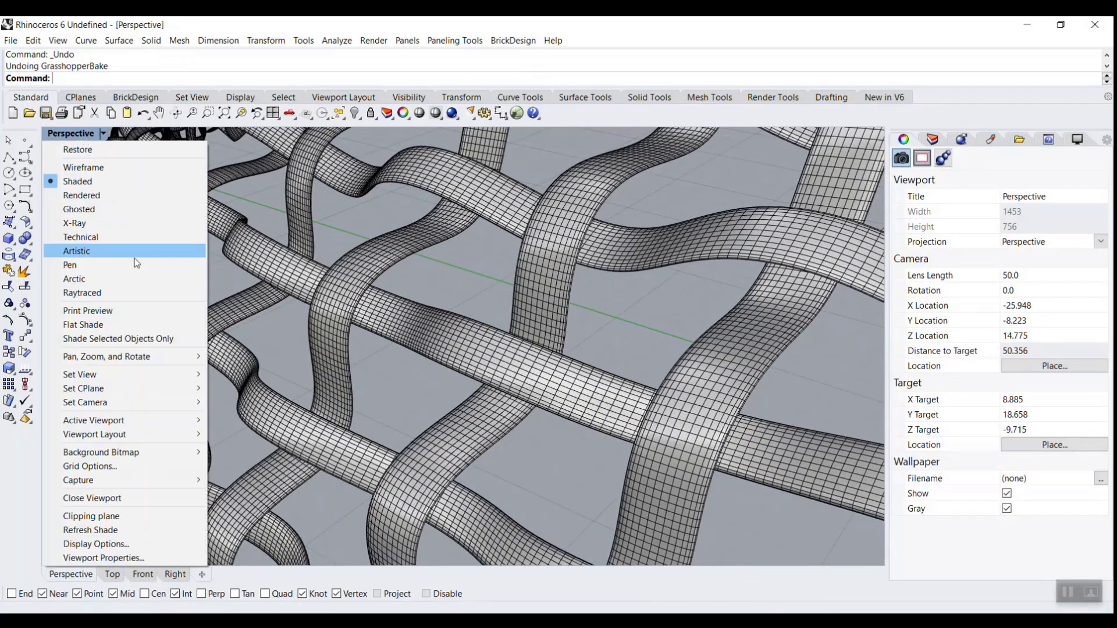
{"action": "left_click", "coordinate": [111, 252]}
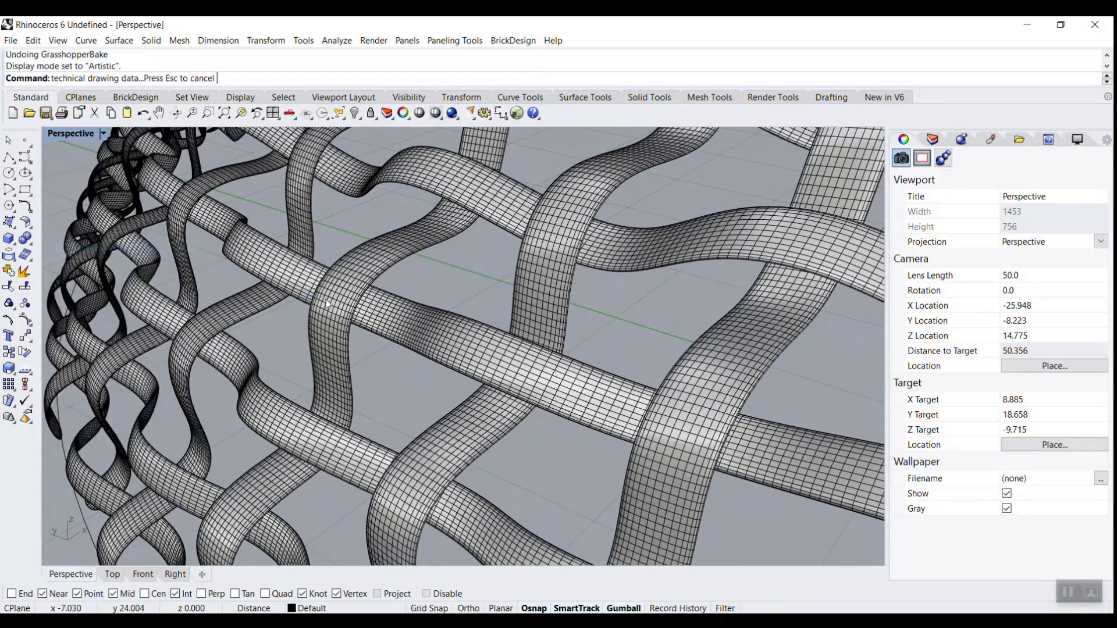
{"action": "scroll", "coordinate": [445, 312], "scroll_direction": "down", "scroll_amount": 6}
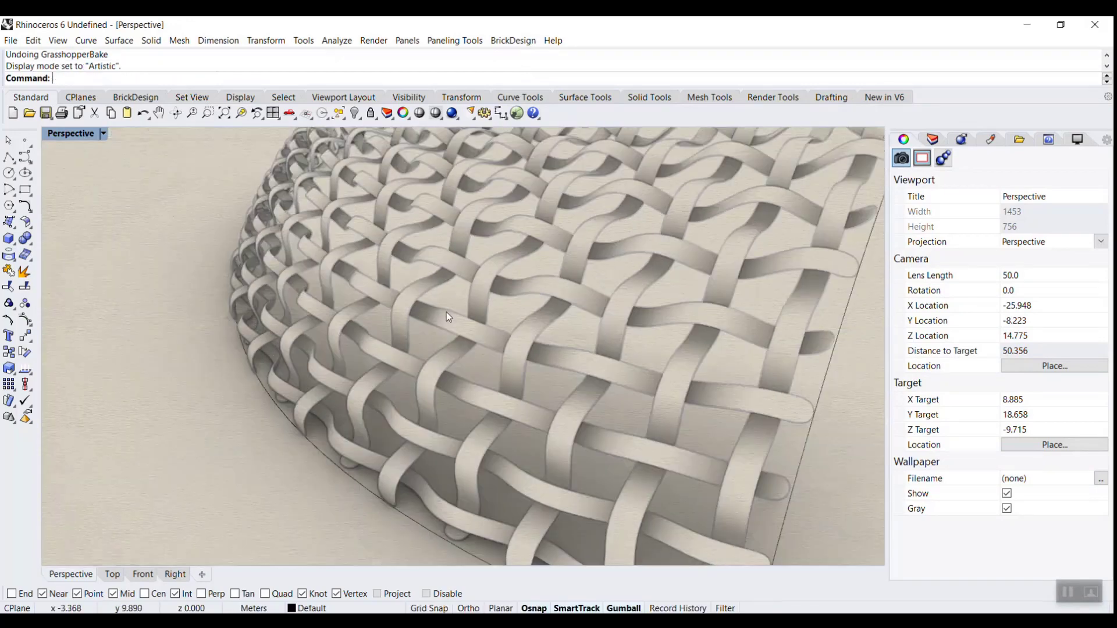
{"action": "right_click_drag", "start_coordinate": [467, 349], "coordinate": [669, 326]}
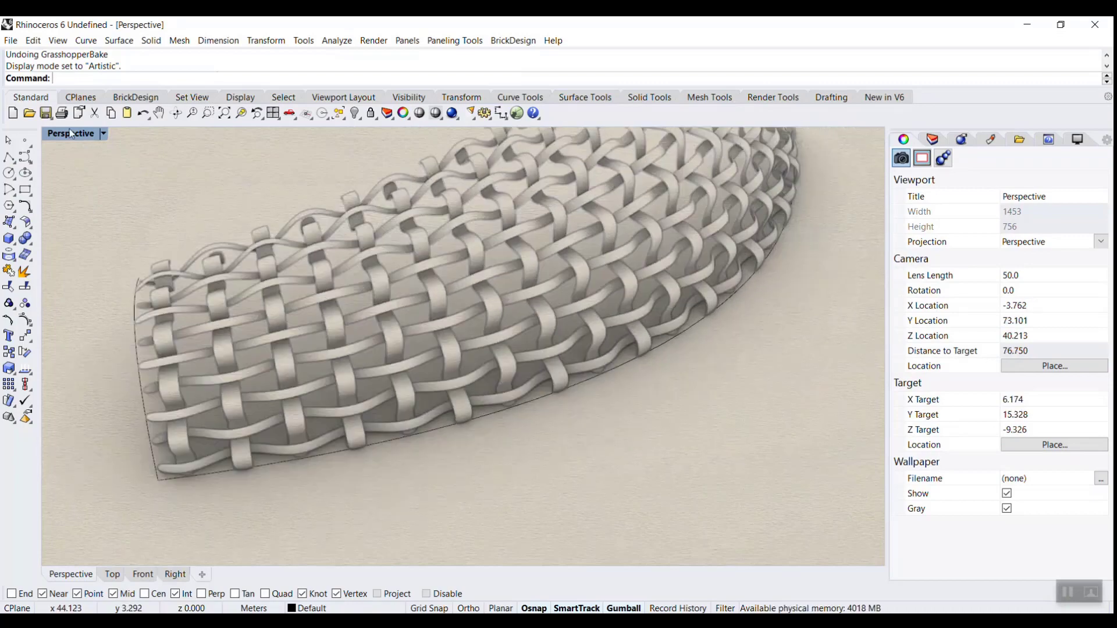
Step: Return the Perspective viewport to Shaded display mode and inspect the woven strips from other angles
{"action": "left_click", "coordinate": [69, 134]}
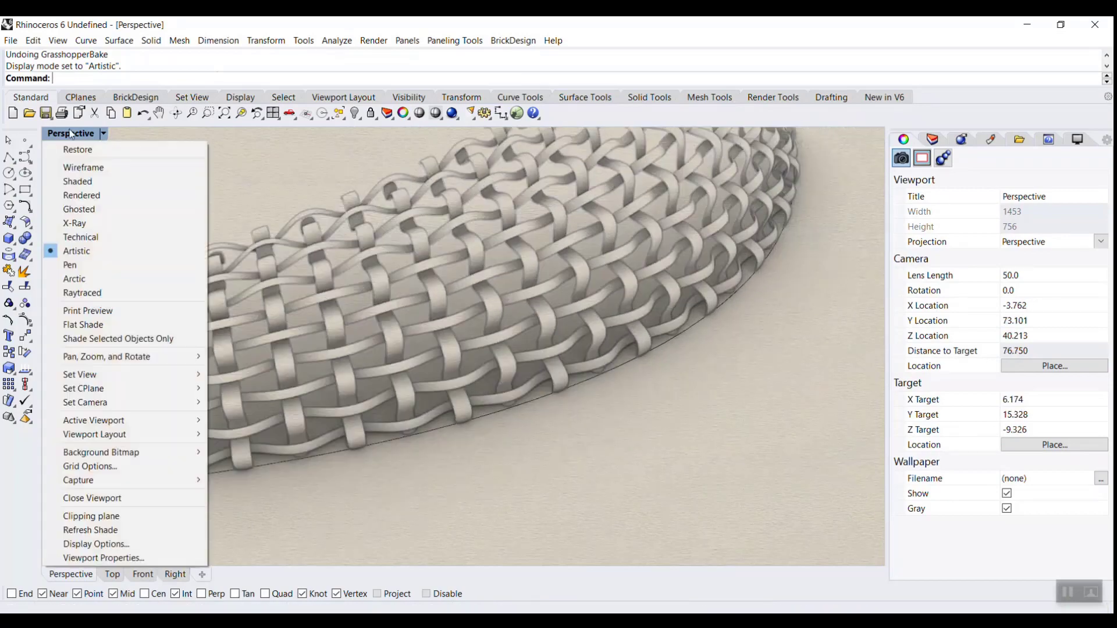
{"action": "left_click", "coordinate": [76, 181]}
{"action": "right_click_drag", "start_coordinate": [151, 216], "coordinate": [472, 301]}
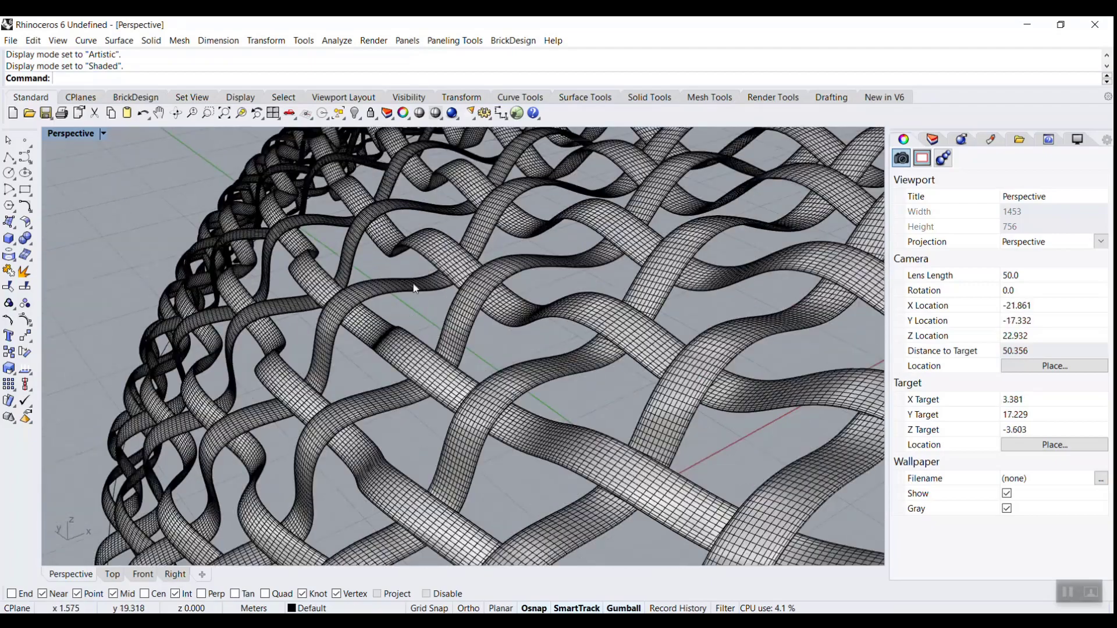
{"action": "right_click_drag", "start_coordinate": [454, 274], "coordinate": [414, 298]}
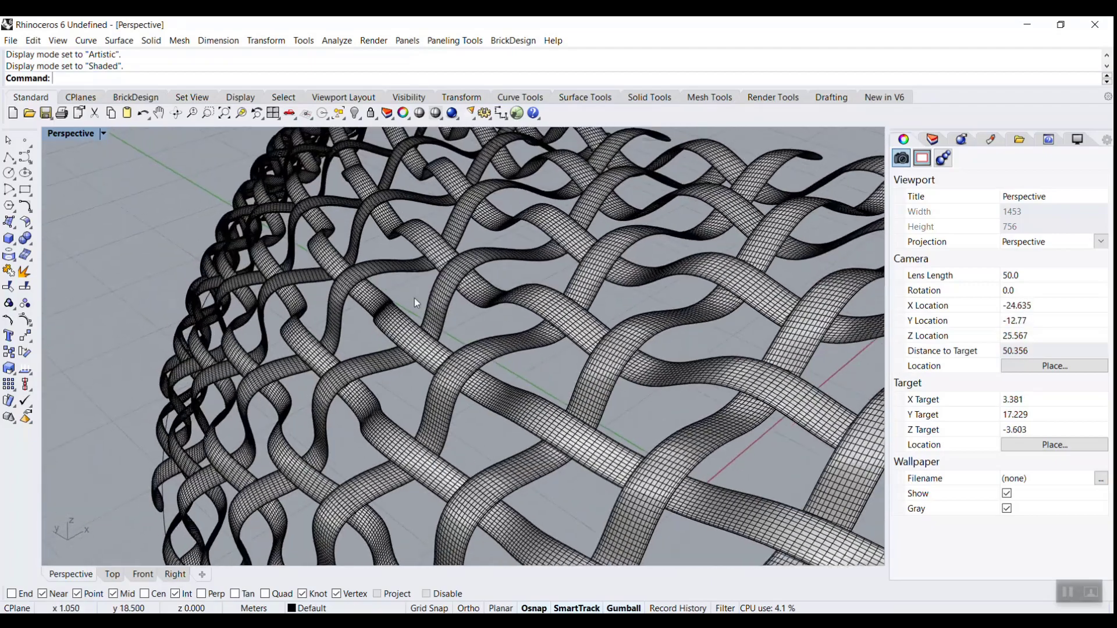
{"action": "scroll", "coordinate": [386, 333], "scroll_direction": "up", "scroll_amount": 3}
{"action": "right_click_drag", "start_coordinate": [386, 333], "coordinate": [295, 471]}
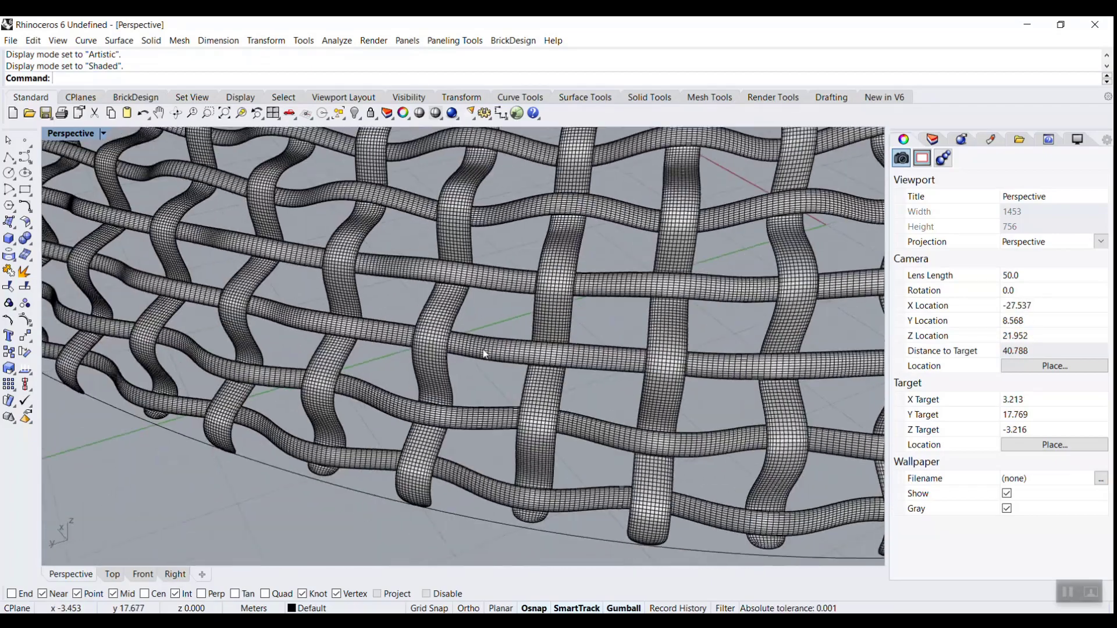
Step: Undo the bake of the subdivided mesh and reopen Grasshopper with the whole definition in view
{"action": "key", "text": "ctrl+z"}
{"action": "key", "text": "Up"}
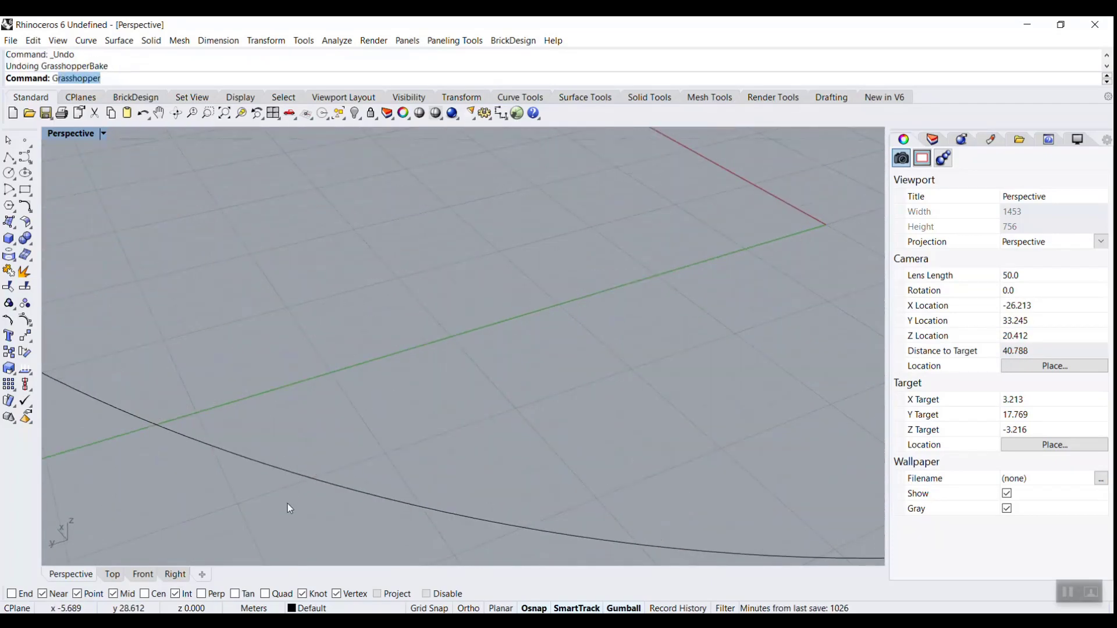
{"action": "key", "text": "Return"}
{"action": "right_click_drag", "start_coordinate": [773, 306], "coordinate": [1040, 304]}
{"action": "scroll", "coordinate": [1040, 304], "scroll_direction": "down", "scroll_amount": 7}
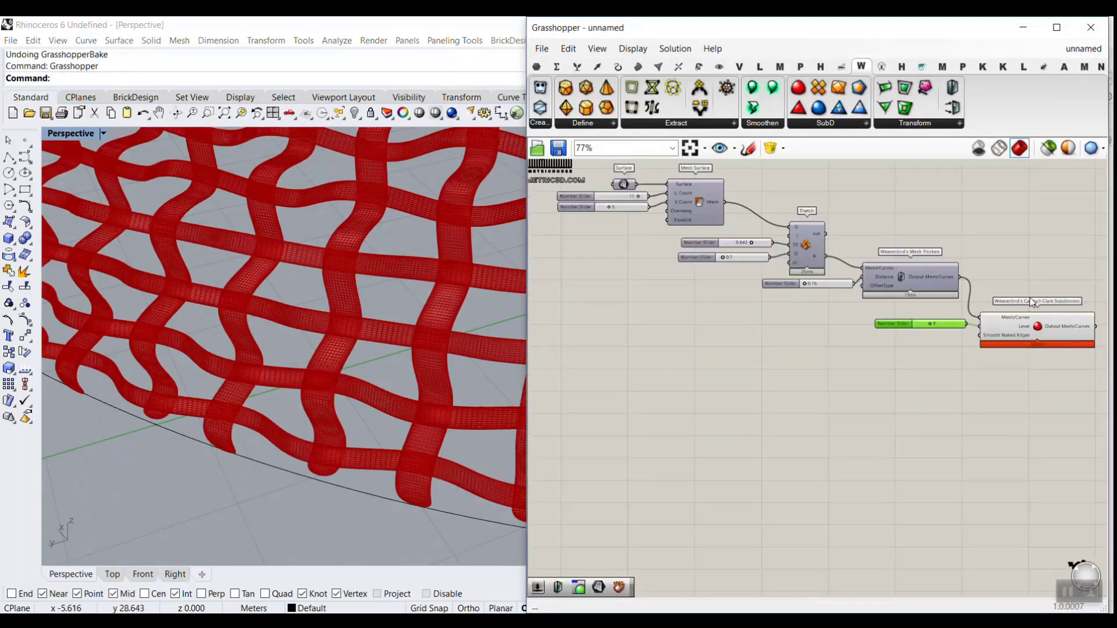
Step: Set the number slider feeding Thatch's T0 input to 0.3 to change the weave's strip width
{"action": "scroll", "coordinate": [774, 255], "scroll_direction": "up", "scroll_amount": 6}
{"action": "right_click_drag", "start_coordinate": [953, 317], "coordinate": [842, 325]}
{"action": "scroll", "coordinate": [912, 336], "scroll_direction": "up", "scroll_amount": 3}
{"action": "double_click", "coordinate": [812, 300]}
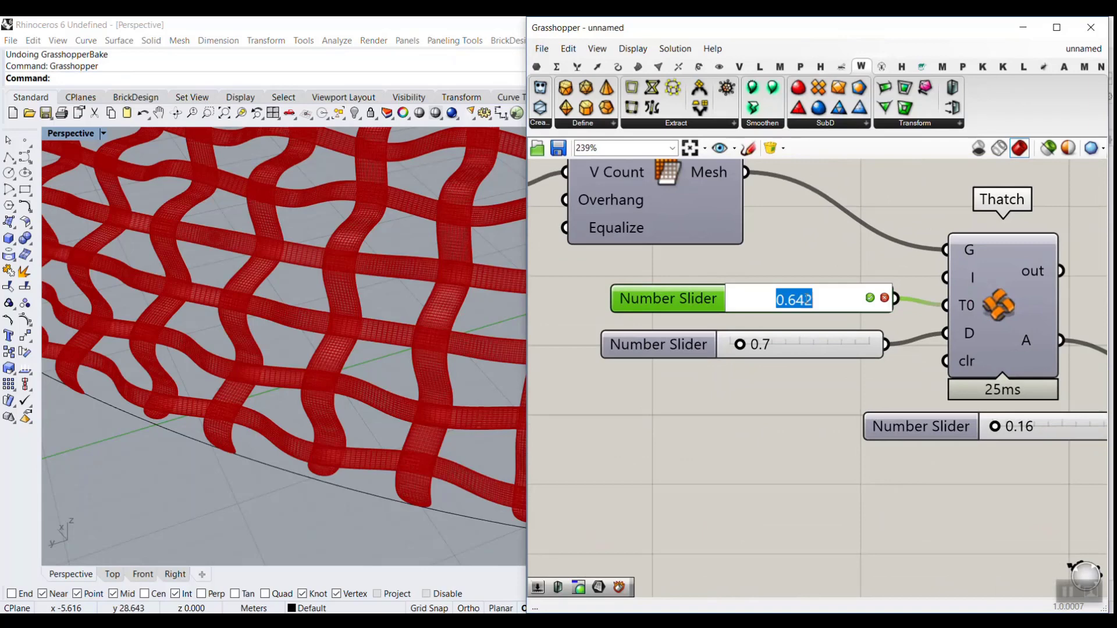
{"action": "type", "text": "0.3"}
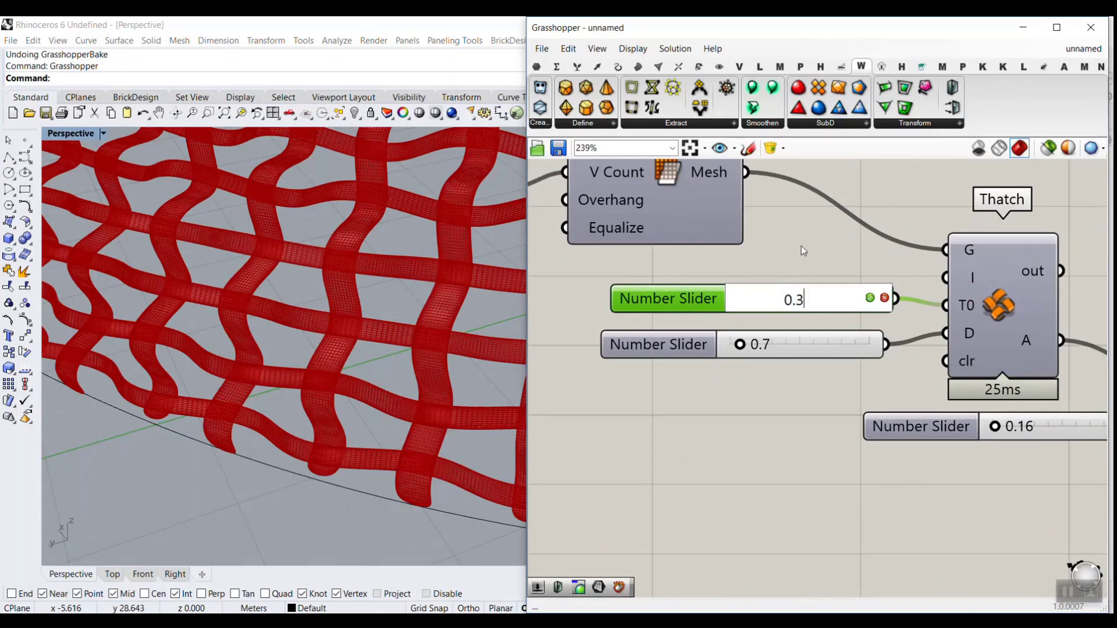
{"action": "left_click", "coordinate": [869, 298]}
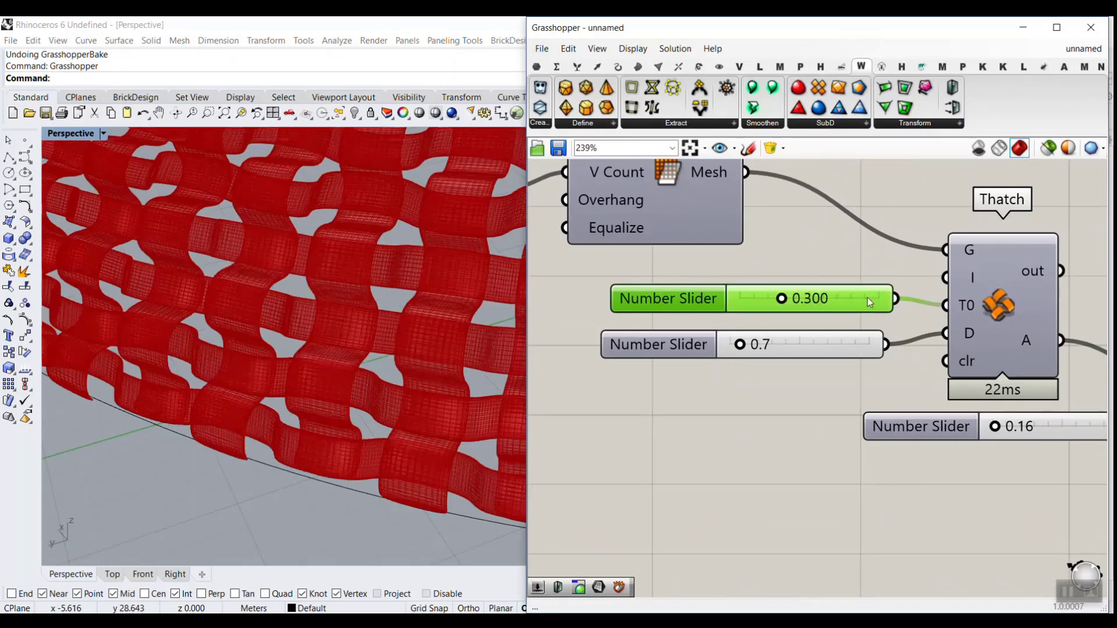
{"action": "scroll", "coordinate": [795, 315], "scroll_direction": "down", "scroll_amount": 6}
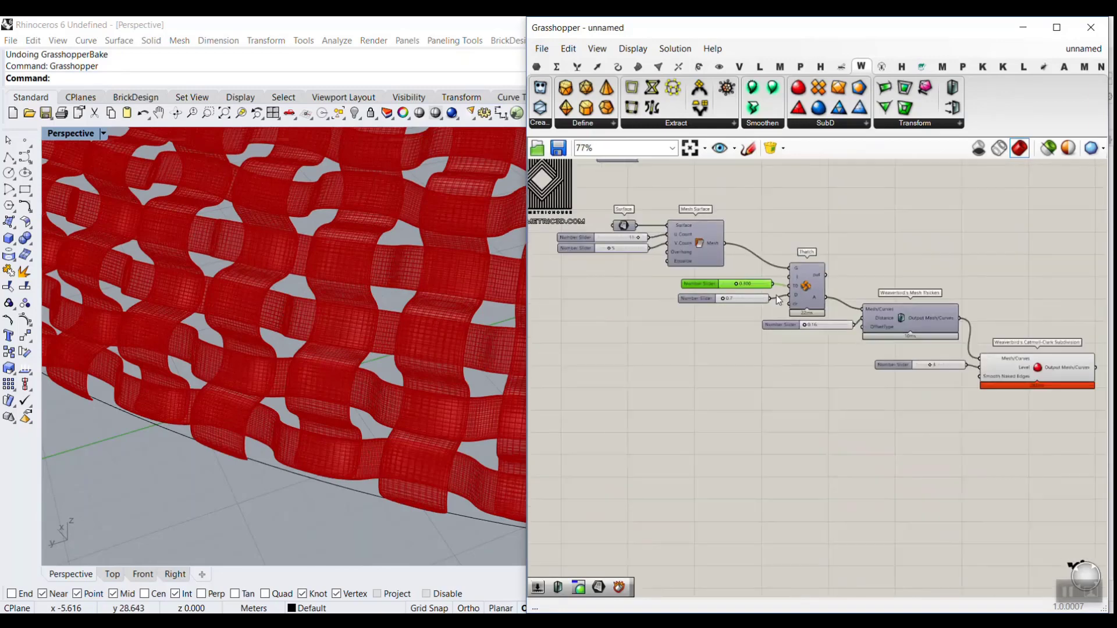
{"action": "scroll", "coordinate": [434, 299], "scroll_direction": "down", "scroll_amount": 5}
{"action": "scroll", "coordinate": [466, 291], "scroll_direction": "up", "scroll_amount": 2}
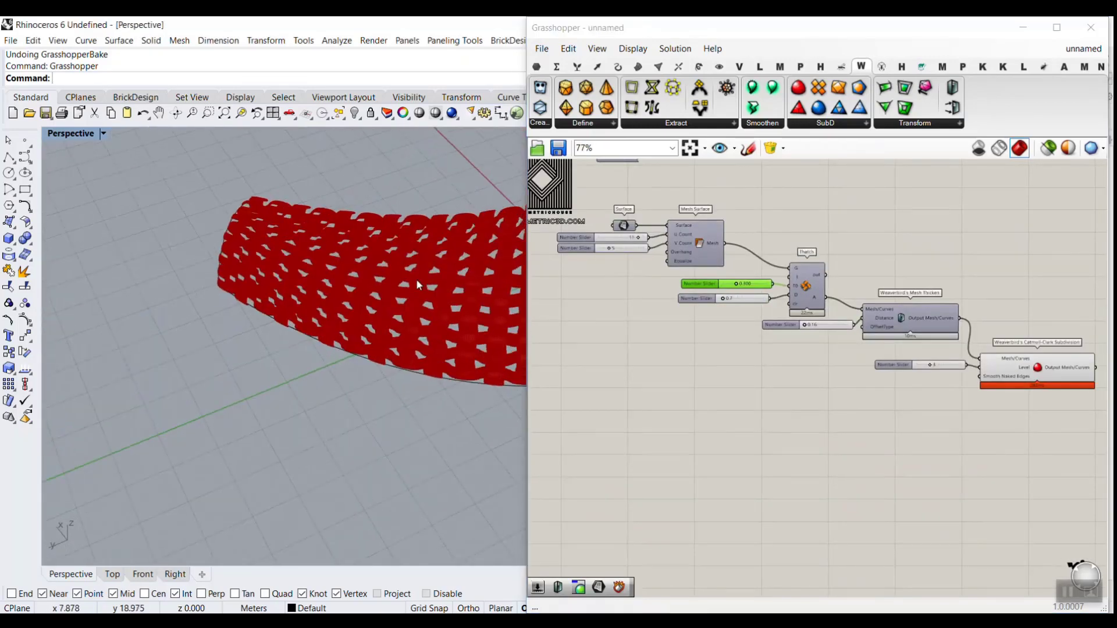
Step: Set the Mesh Surface U Count slider to 6 and the V Count slider to 3
{"action": "scroll", "coordinate": [624, 256], "scroll_direction": "up", "scroll_amount": 4}
{"action": "double_click", "coordinate": [645, 213]}
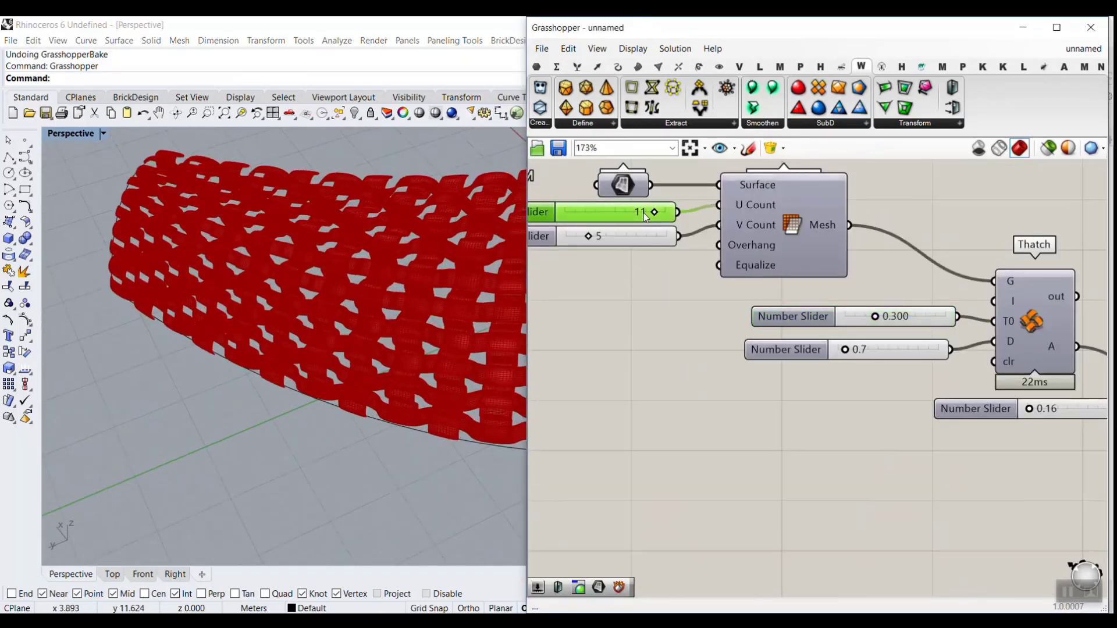
{"action": "type", "text": "6"}
{"action": "left_click", "coordinate": [653, 212]}
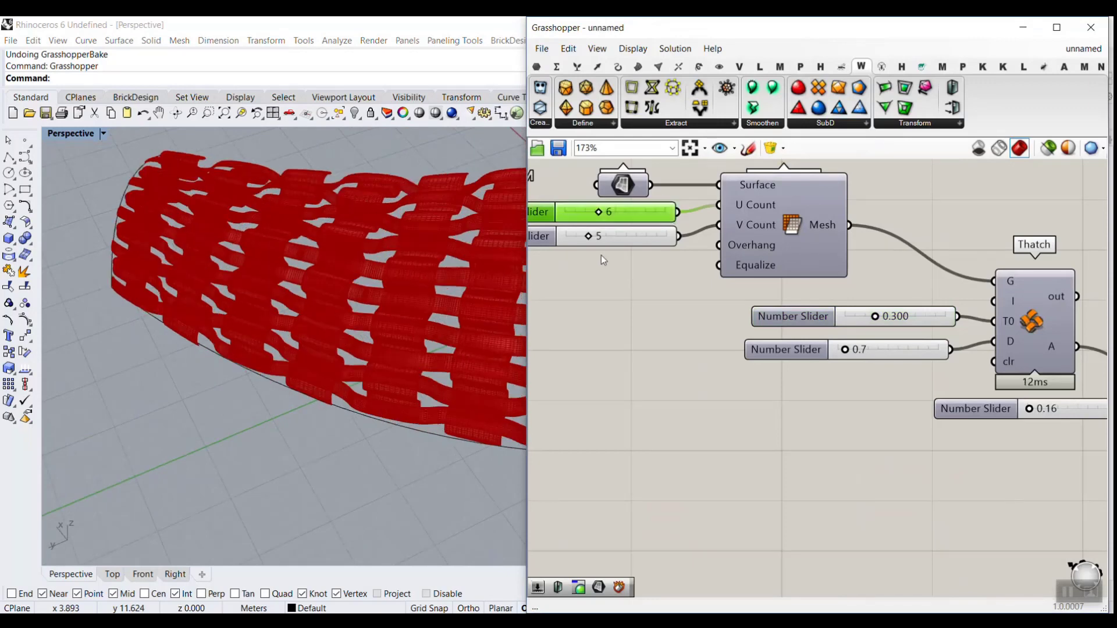
{"action": "double_click", "coordinate": [608, 236]}
{"action": "type", "text": "3"}
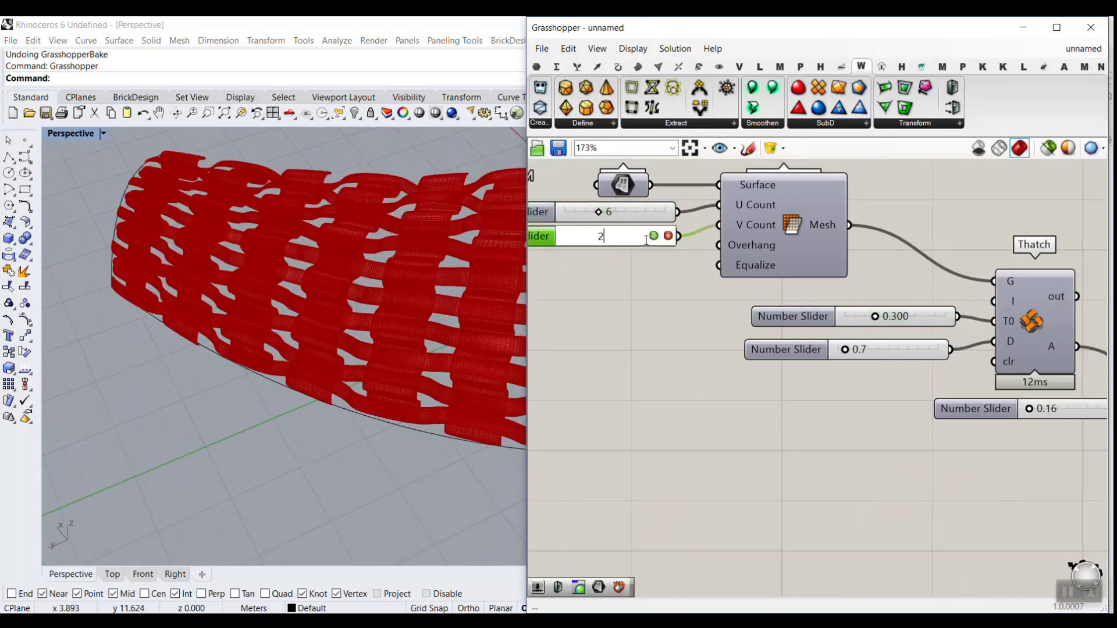
{"action": "left_click", "coordinate": [653, 236]}
{"action": "right_click_drag", "start_coordinate": [395, 259], "coordinate": [329, 273]}
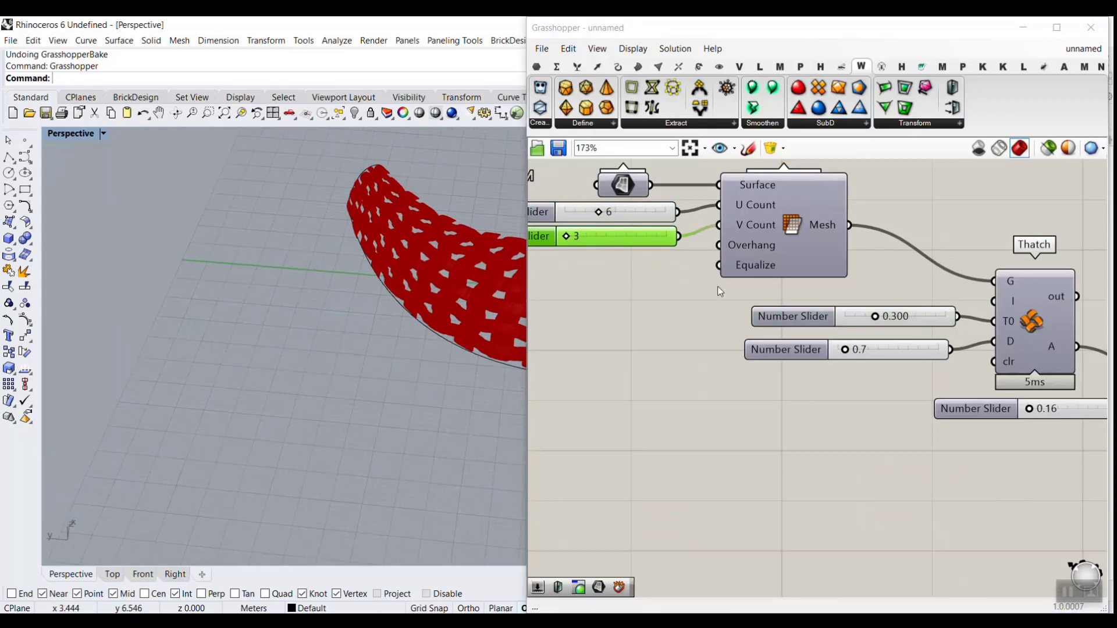
Step: Bake the output mesh of Weaverbird's Catmull-Clark Subdivision component into Rhino
{"action": "scroll", "coordinate": [718, 290], "scroll_direction": "down", "scroll_amount": 5}
{"action": "right_click_drag", "start_coordinate": [923, 314], "coordinate": [790, 254]}
{"action": "scroll", "coordinate": [810, 302], "scroll_direction": "up", "scroll_amount": 3}
{"action": "right_click", "coordinate": [882, 312]}
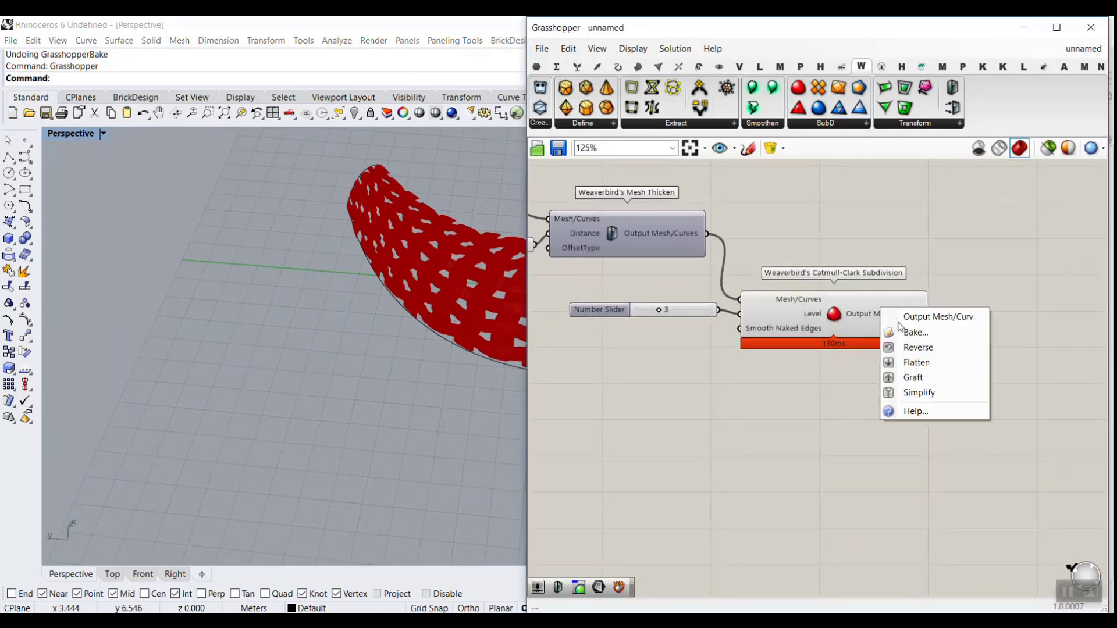
{"action": "left_click", "coordinate": [899, 331]}
{"action": "left_click", "coordinate": [907, 463]}
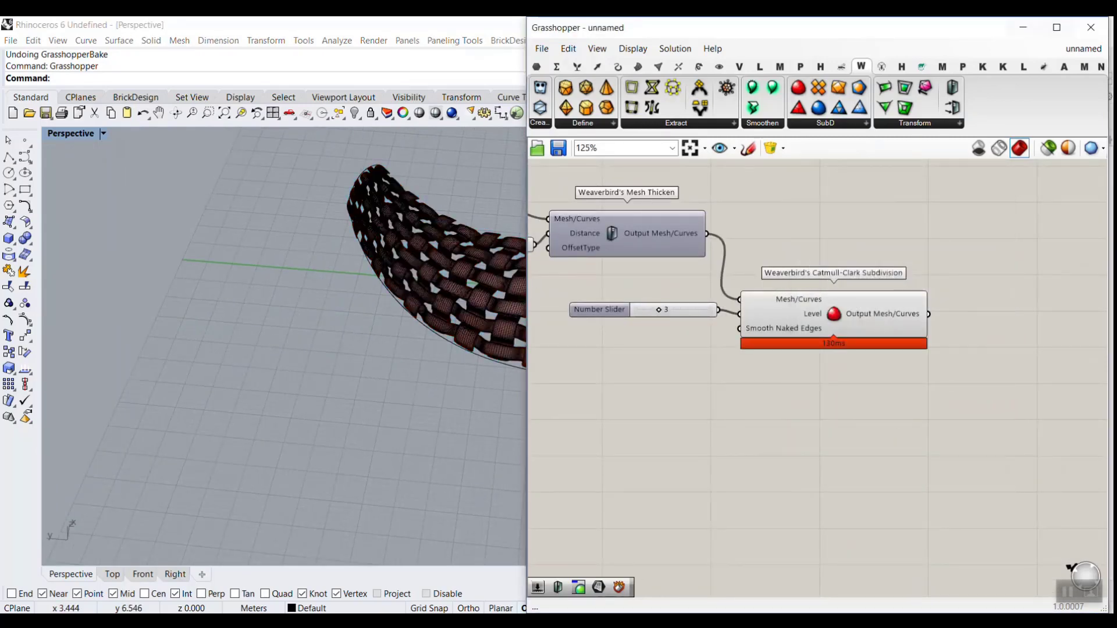
Step: Close the Grasshopper window and examine the newly baked weave up close and as a whole
{"action": "left_click", "coordinate": [1091, 27]}
{"action": "scroll", "coordinate": [554, 273], "scroll_direction": "up", "scroll_amount": 5}
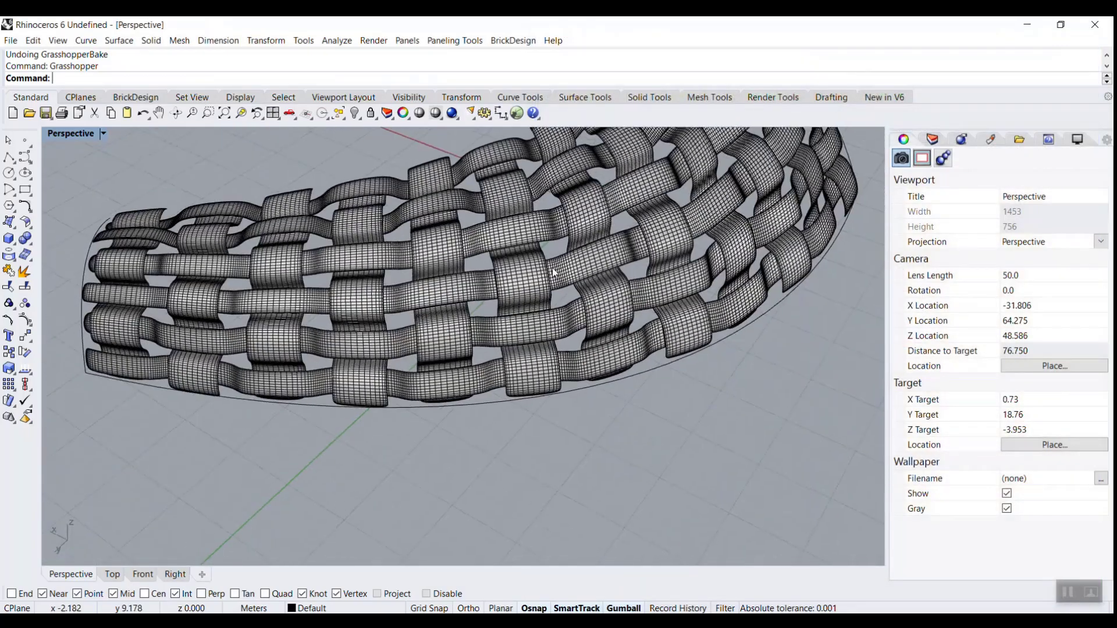
{"action": "right_click_drag", "start_coordinate": [554, 273], "coordinate": [517, 326]}
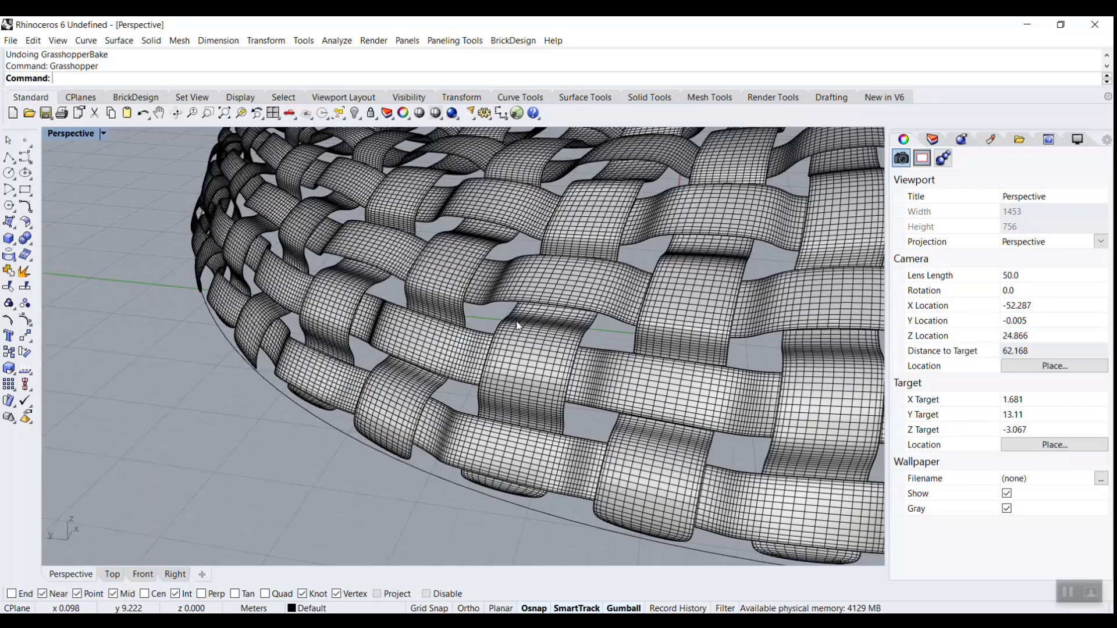
{"action": "scroll", "coordinate": [371, 278], "scroll_direction": "down", "scroll_amount": 6}
{"action": "right_click_drag", "start_coordinate": [420, 287], "coordinate": [416, 303]}
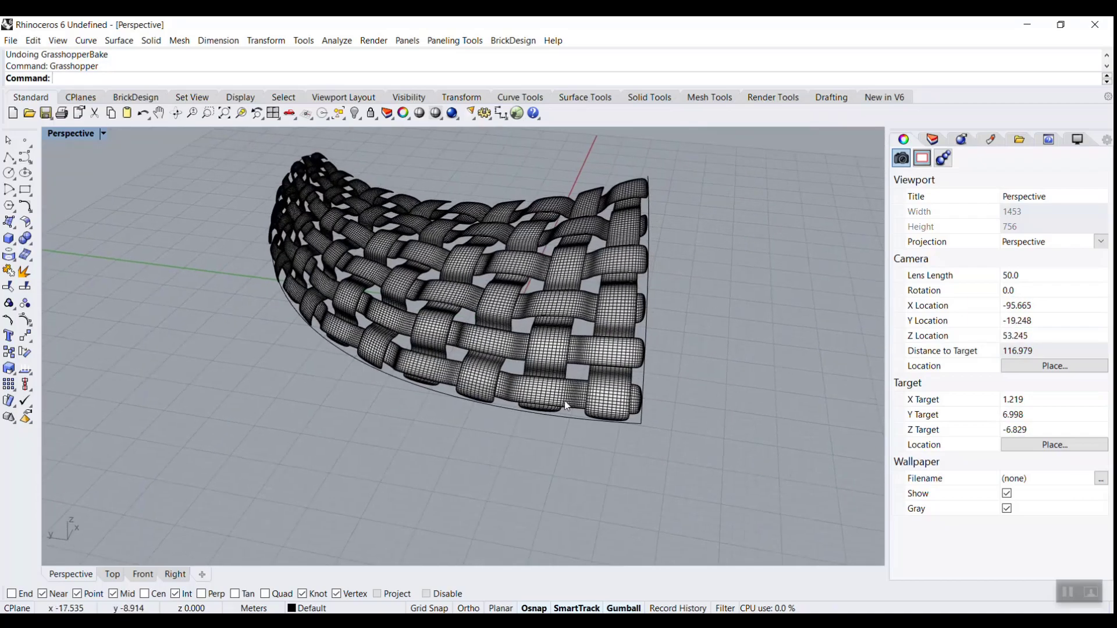